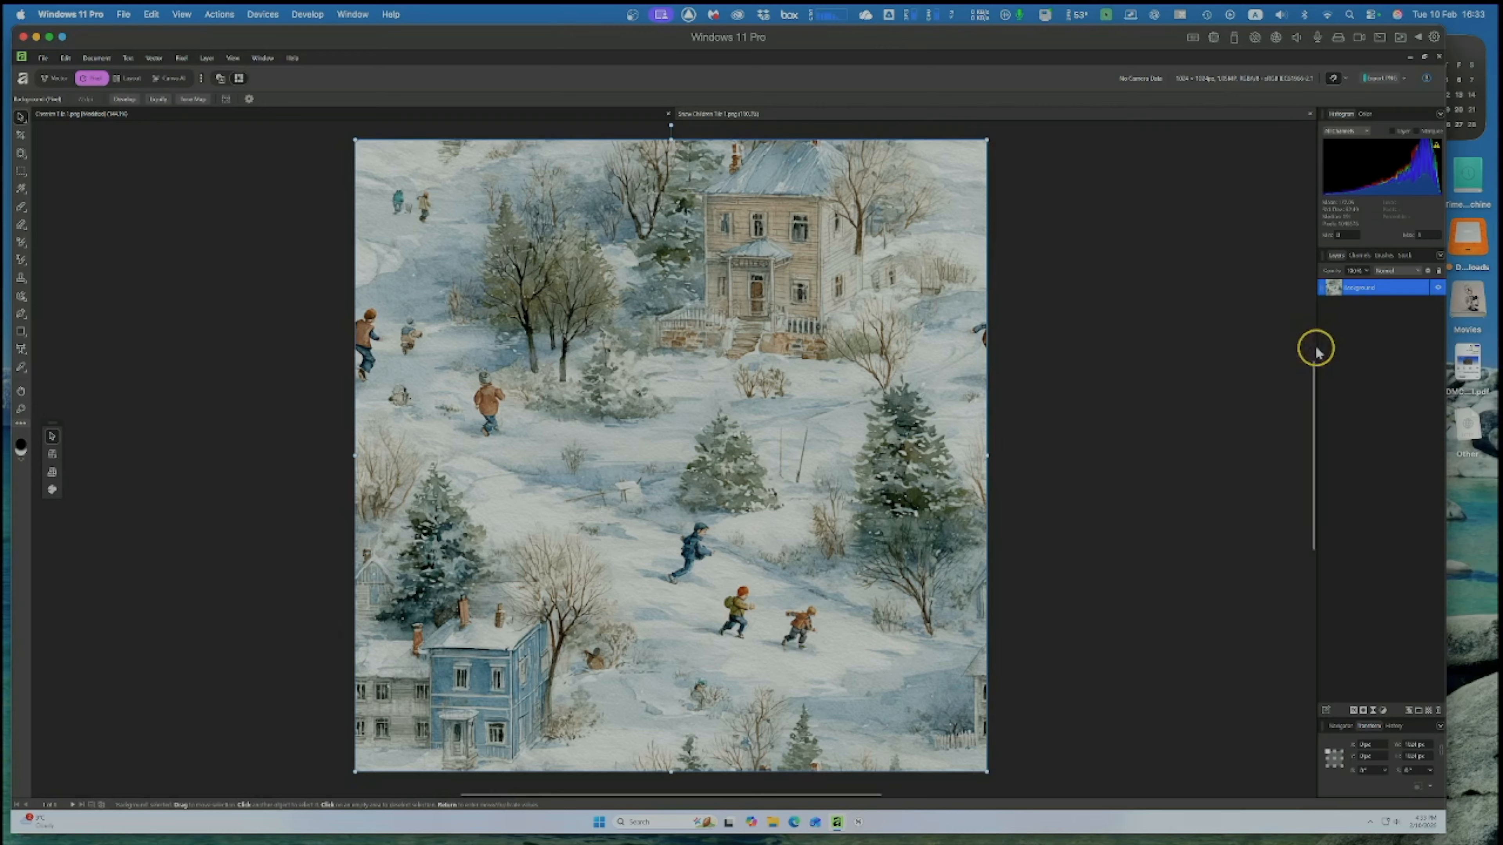
Widen the area at the side of the canvas that holds the histogram and layer list.
drag(1316, 346, 1249, 347)
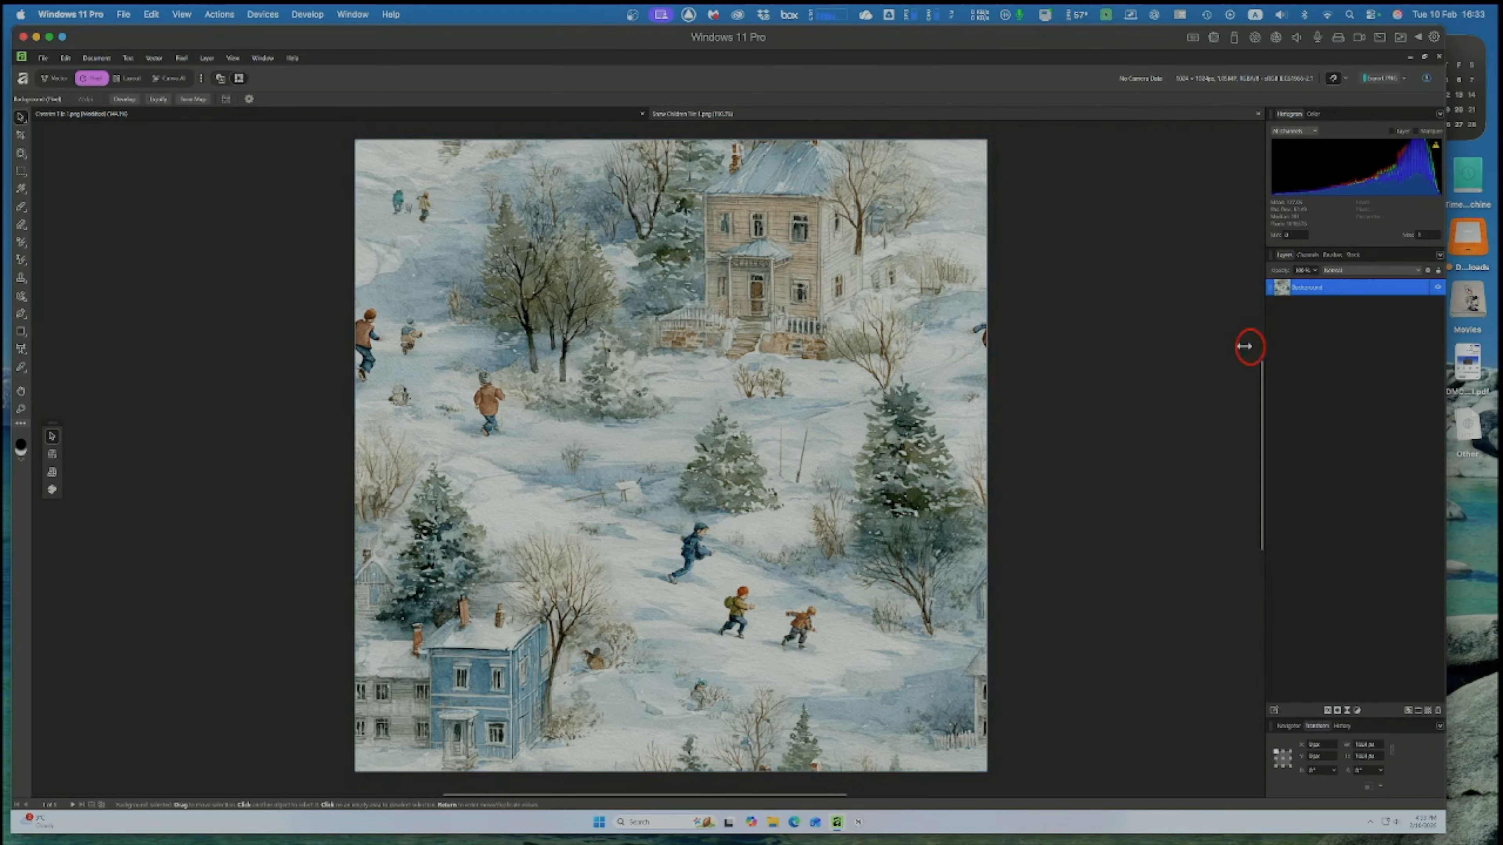
click(1214, 353)
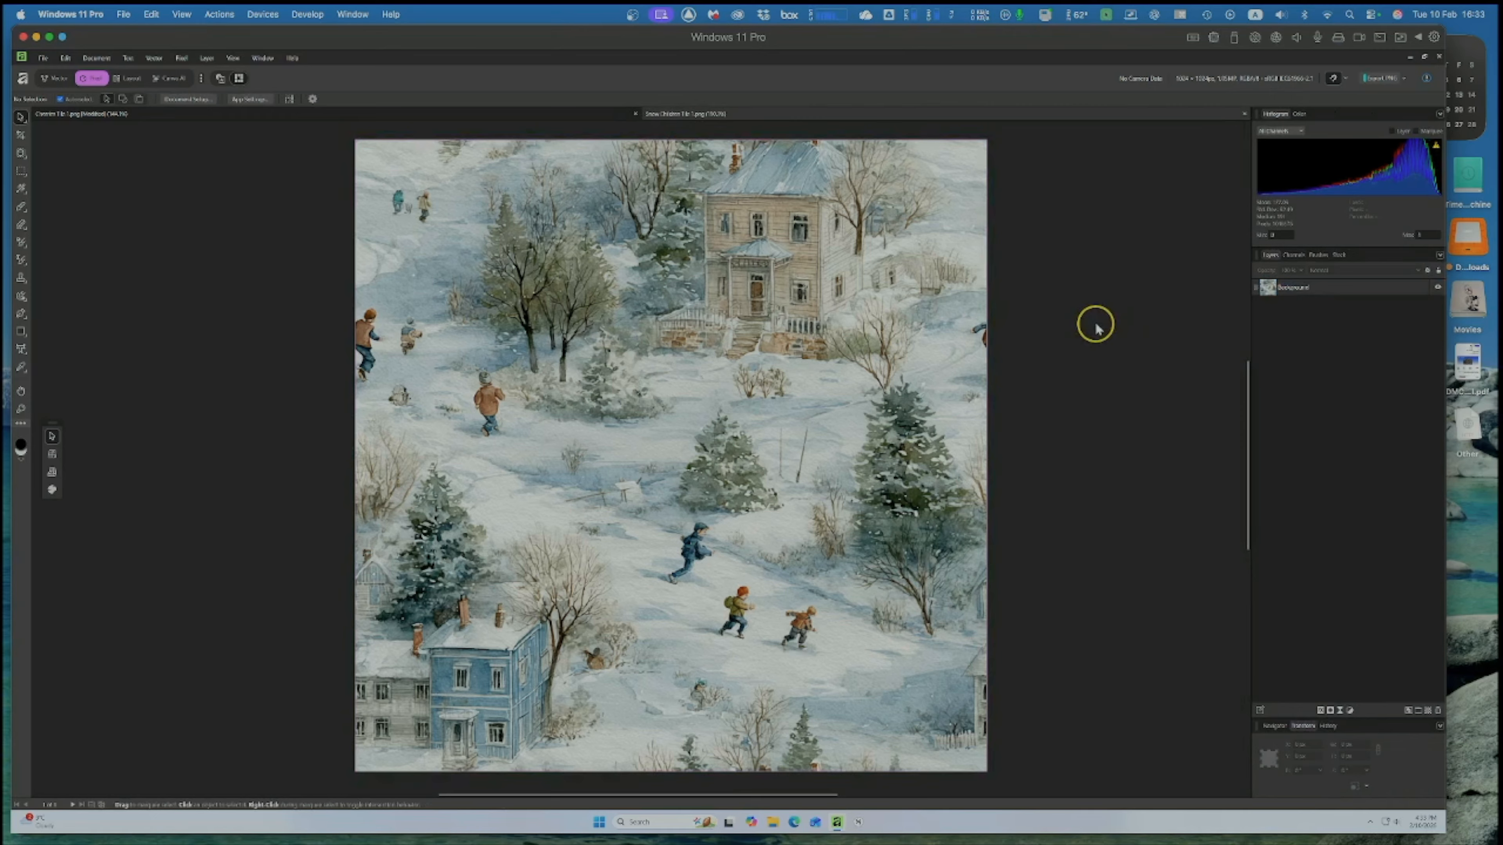
Create a new pattern layer from the Background layer of the snow scene.
click(1338, 296)
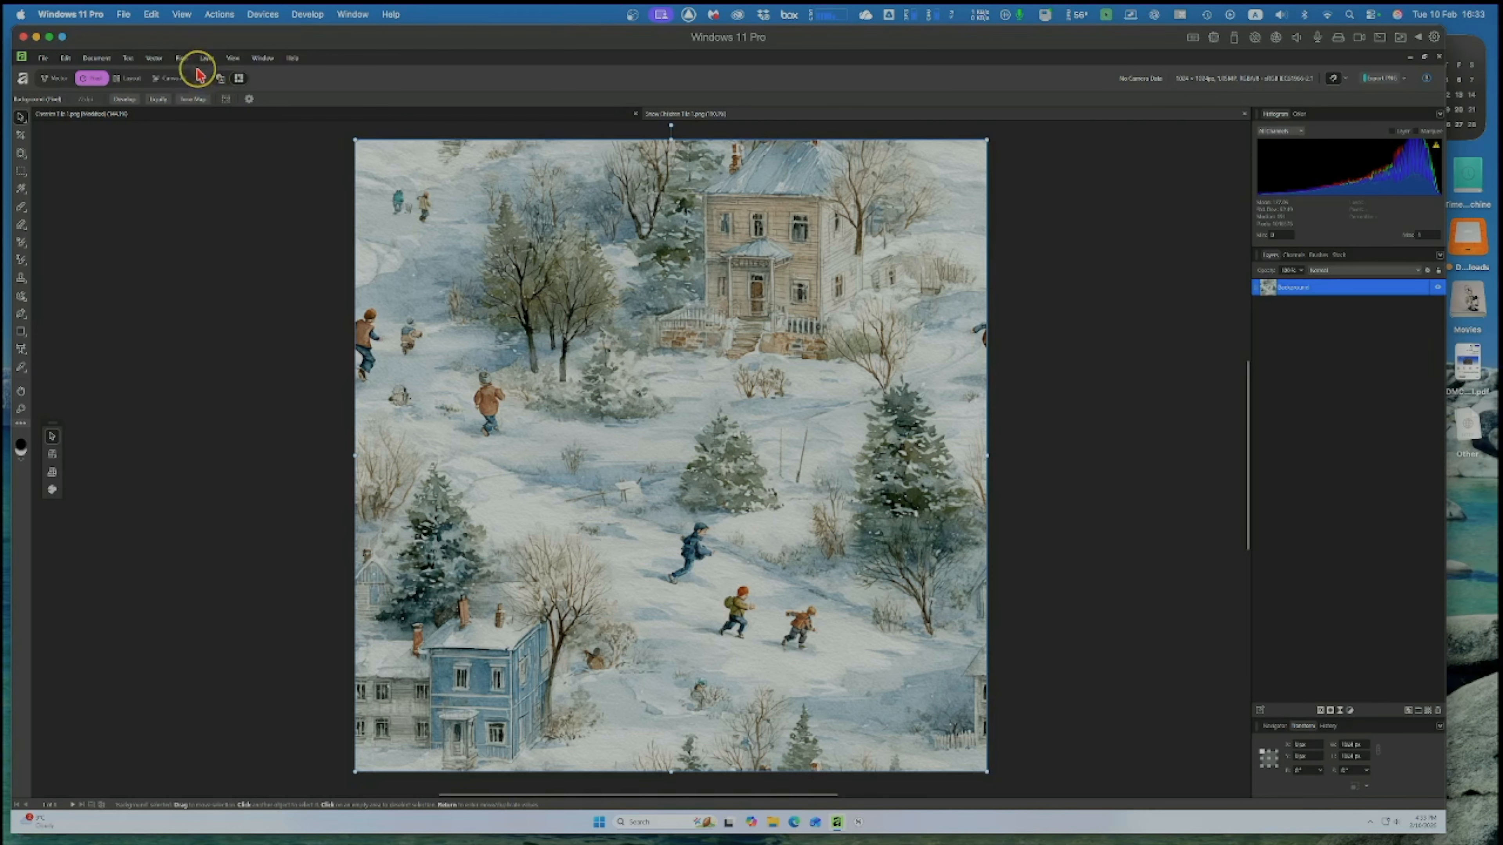
click(181, 59)
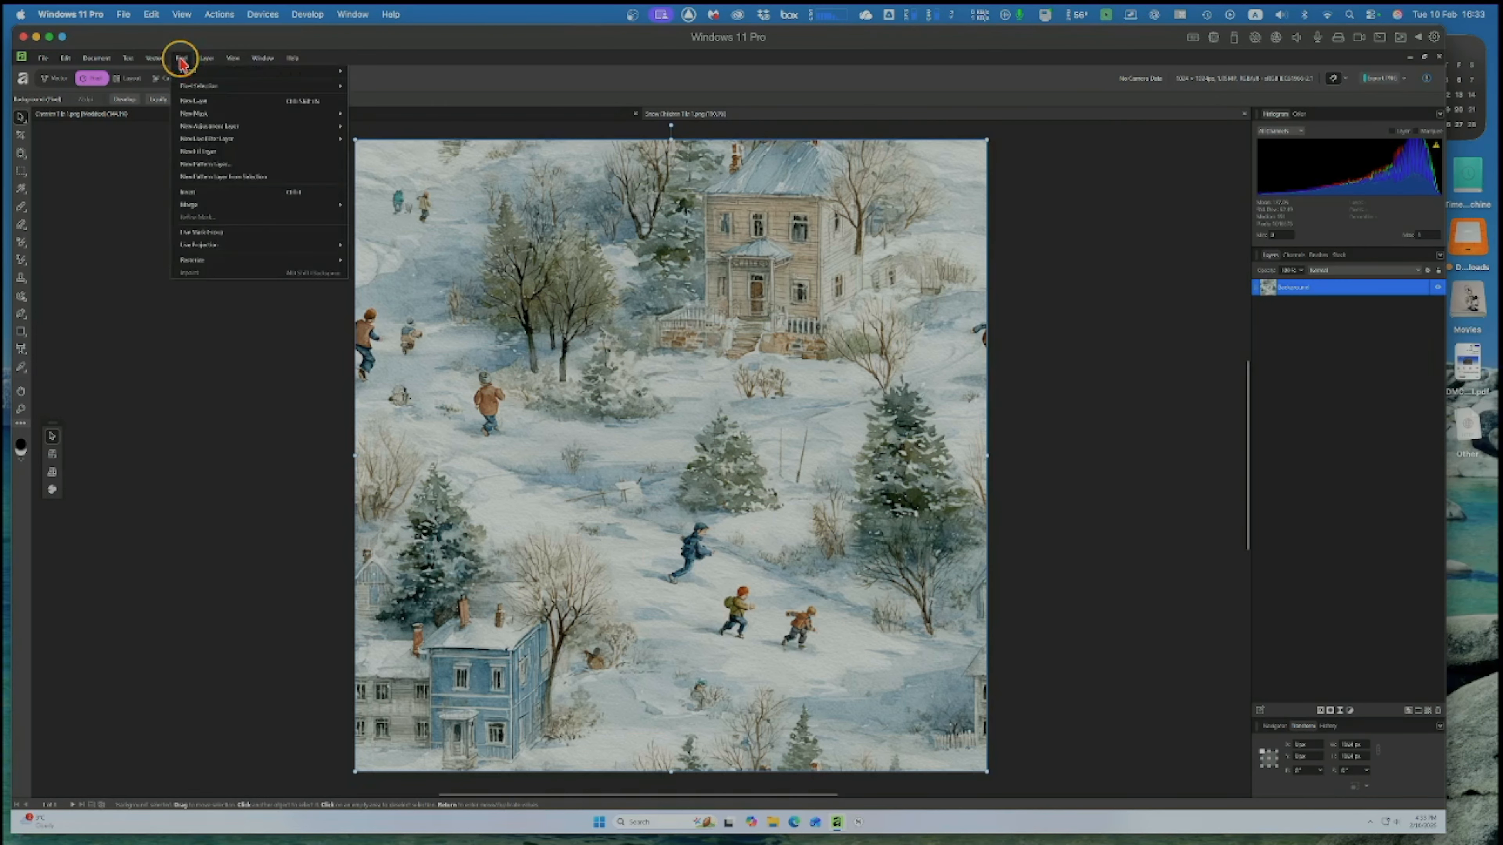
click(205, 177)
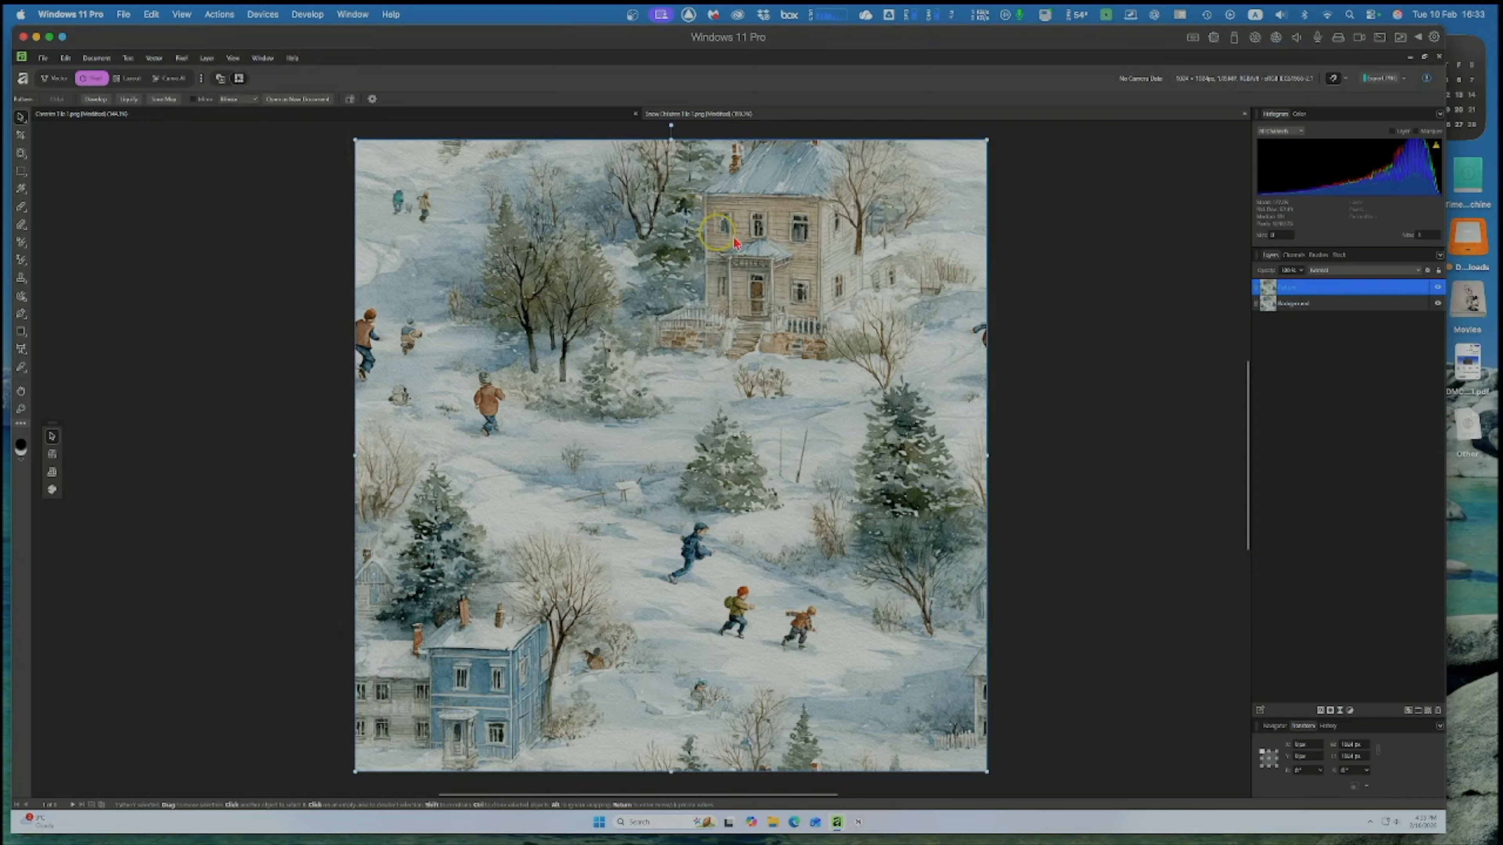
Lock the Background layer of the snow scene.
click(1406, 304)
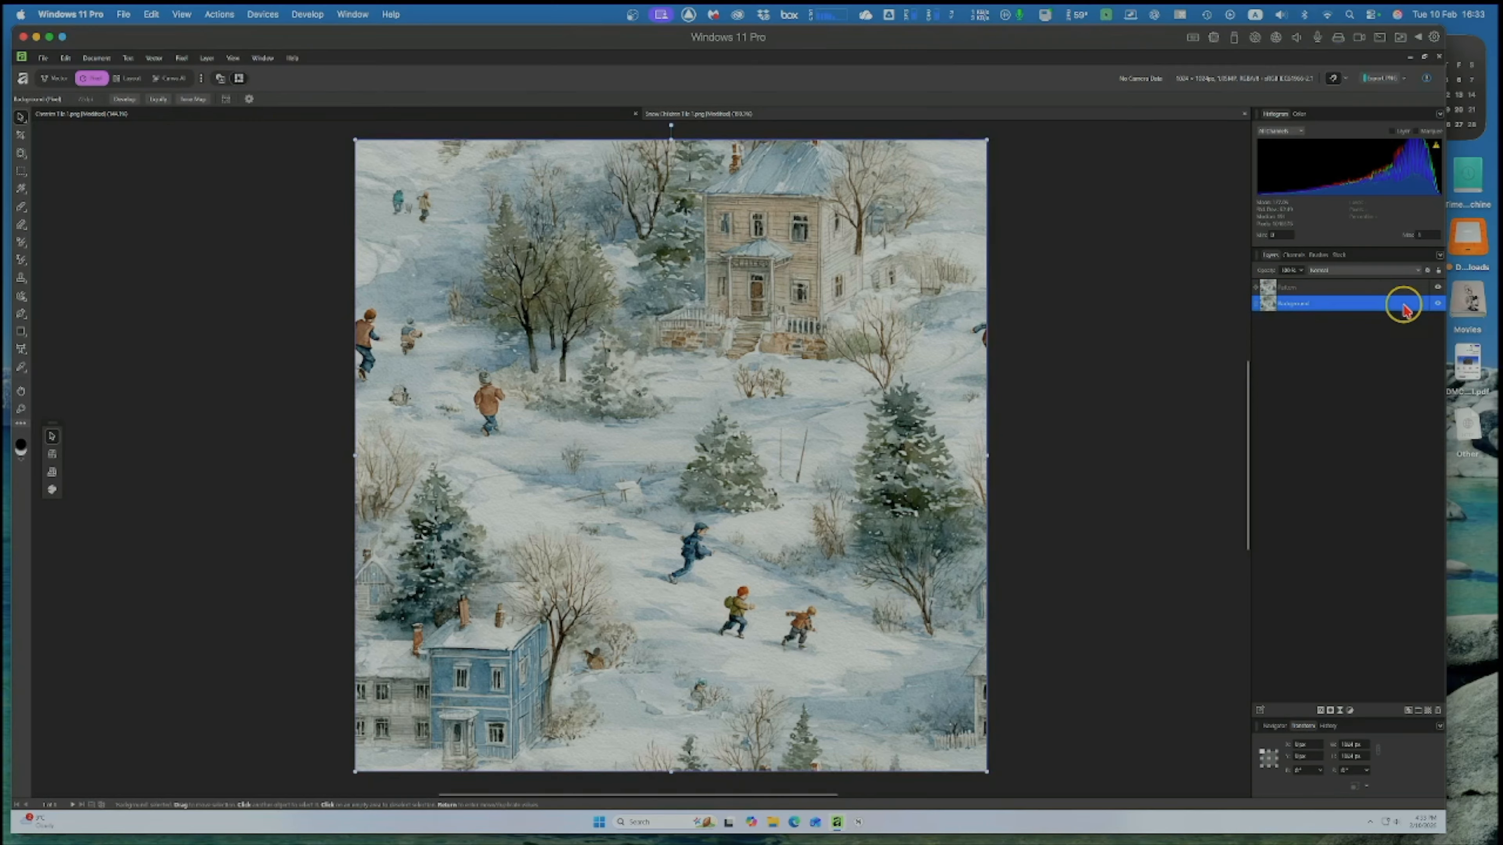
right_click(1406, 307)
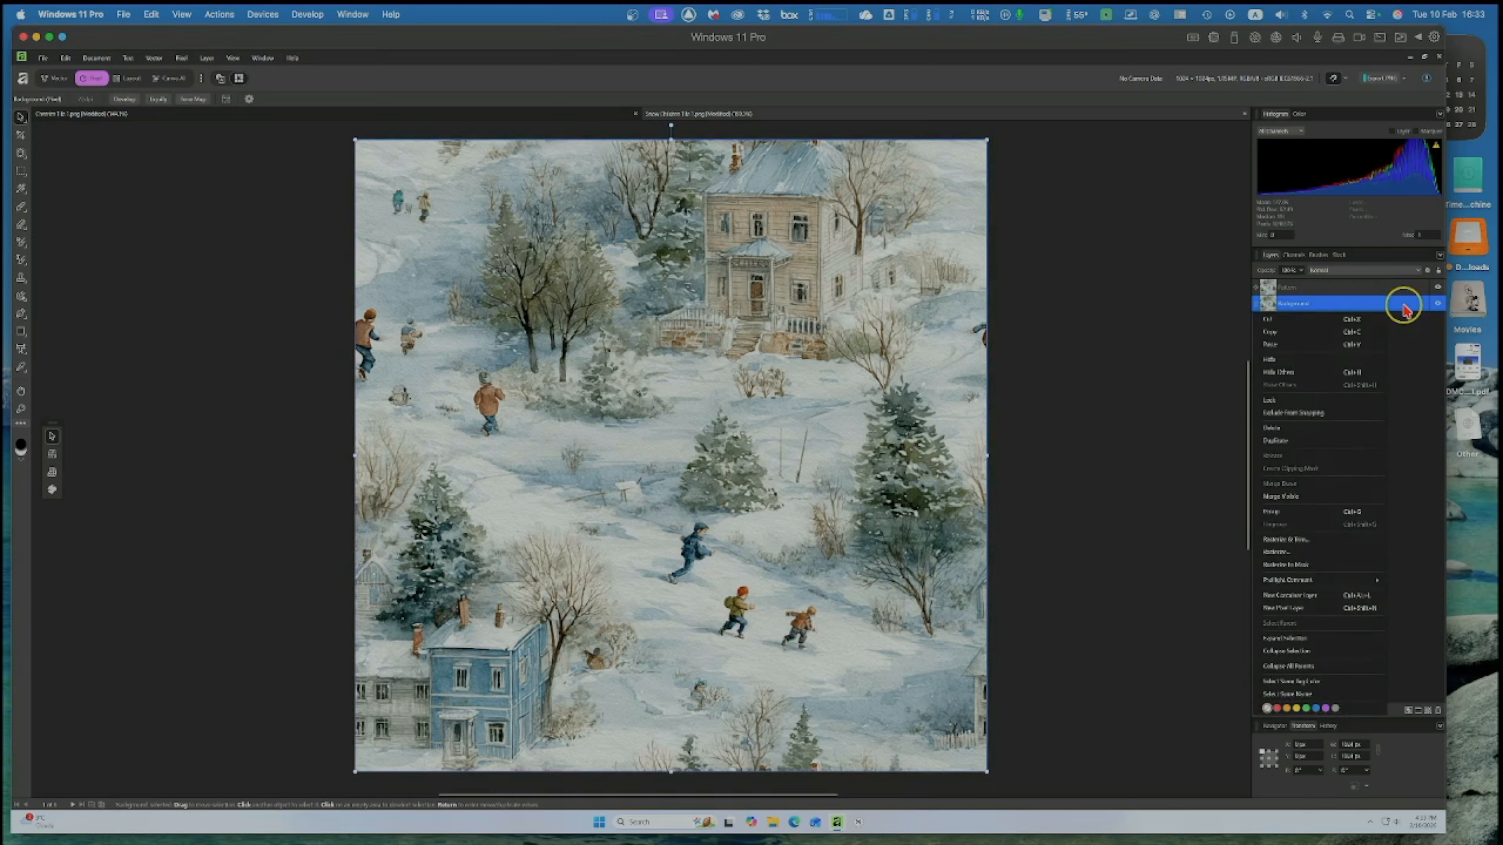
click(1290, 400)
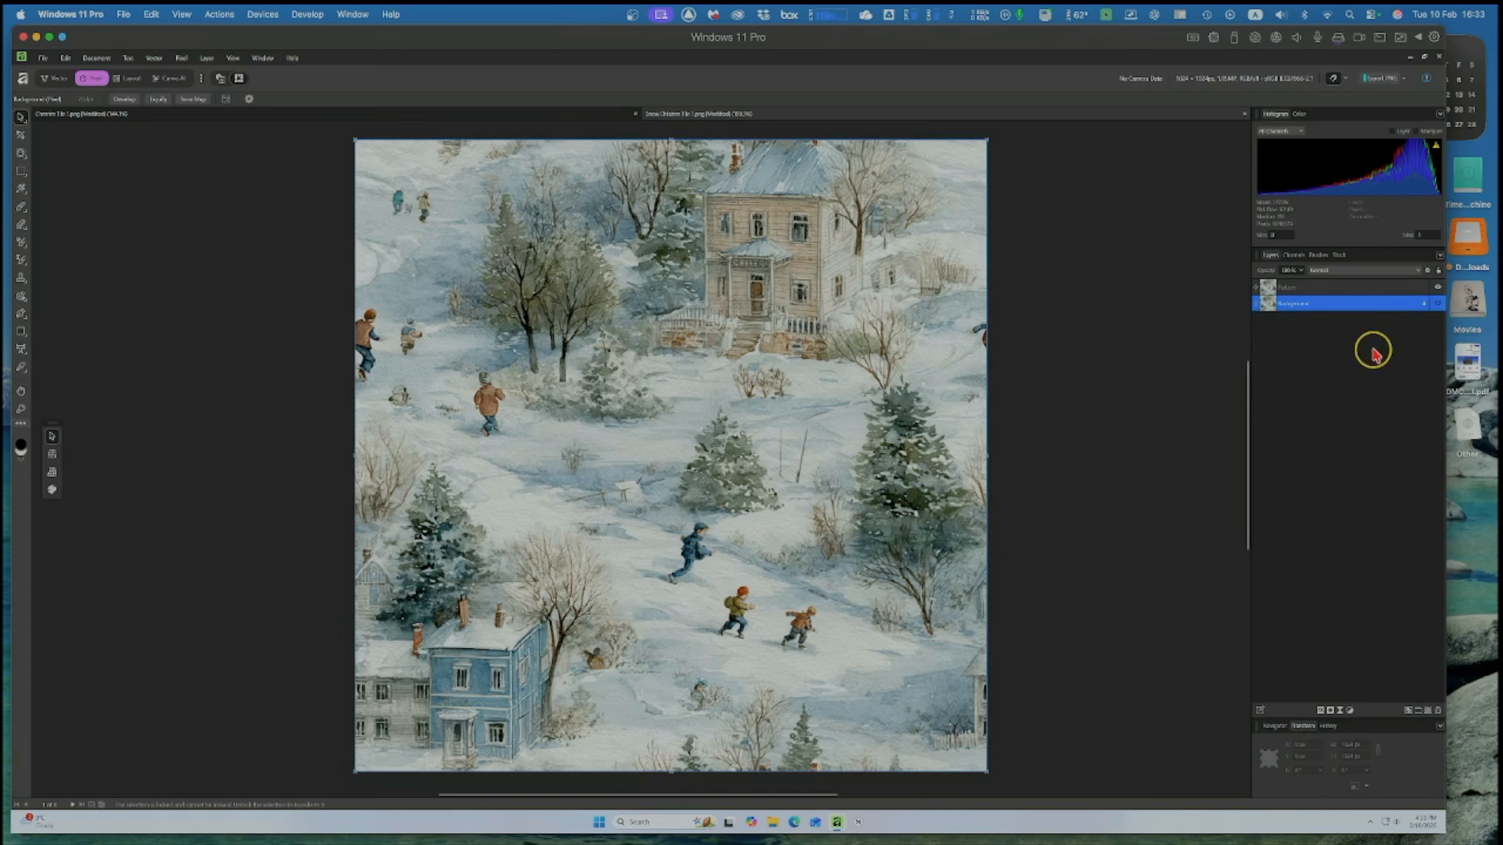
Rename the new layer above the Background as Pattern Layer.
click(1351, 290)
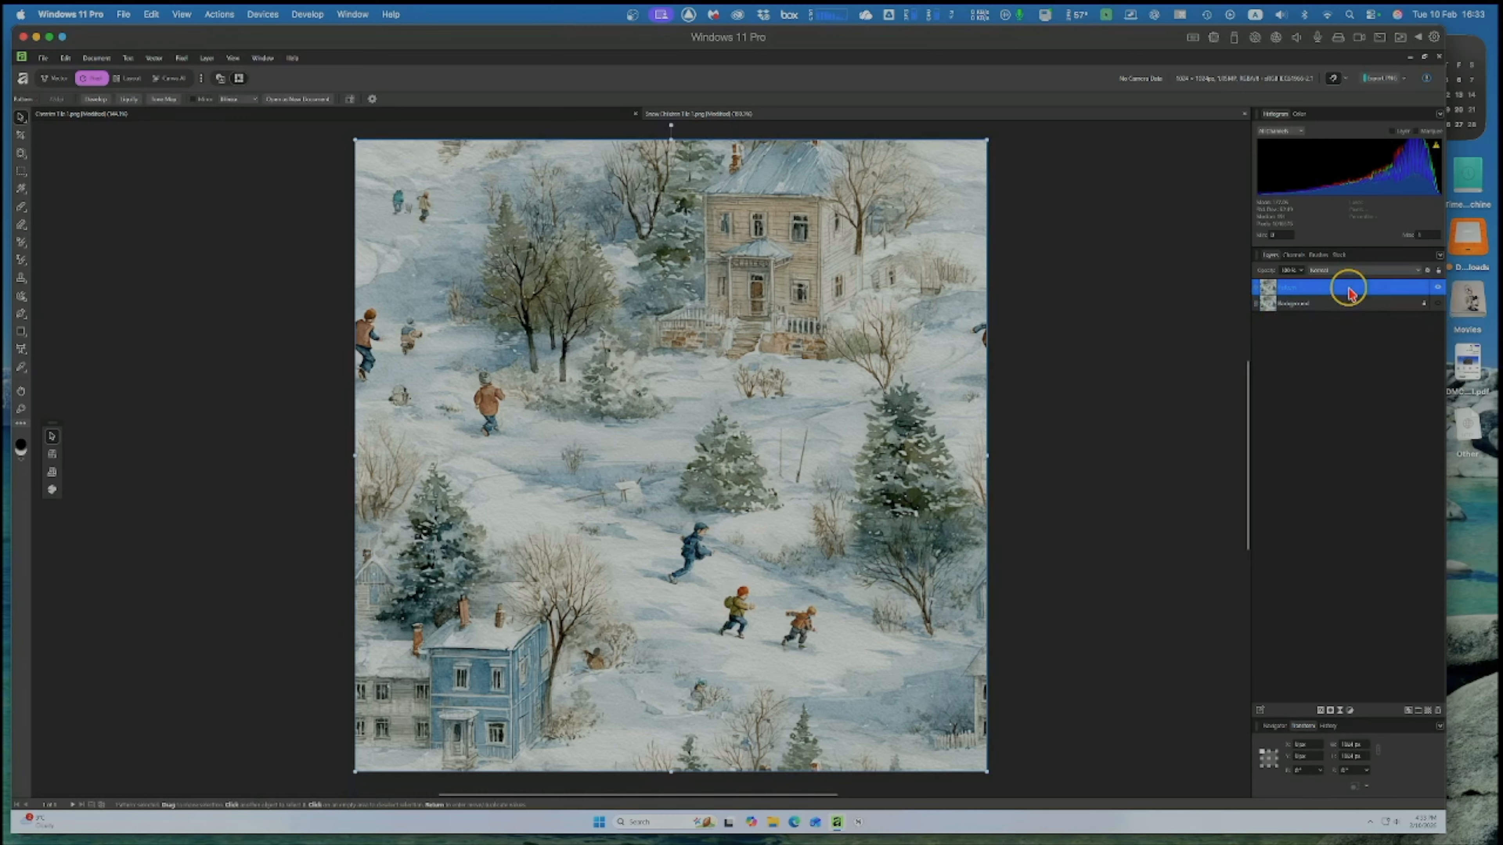
double_click(1288, 288)
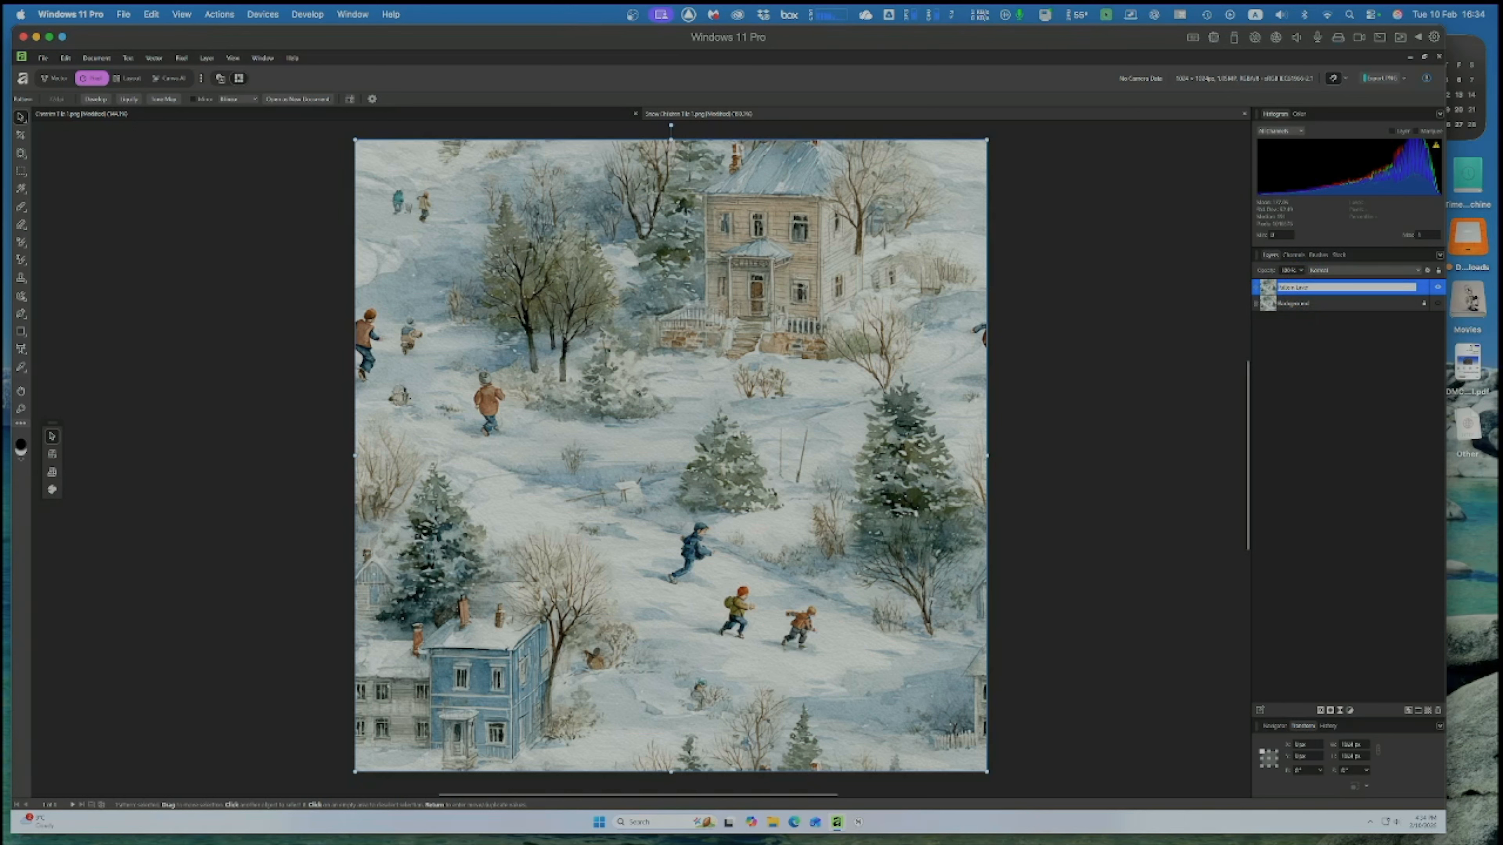
key(Return)
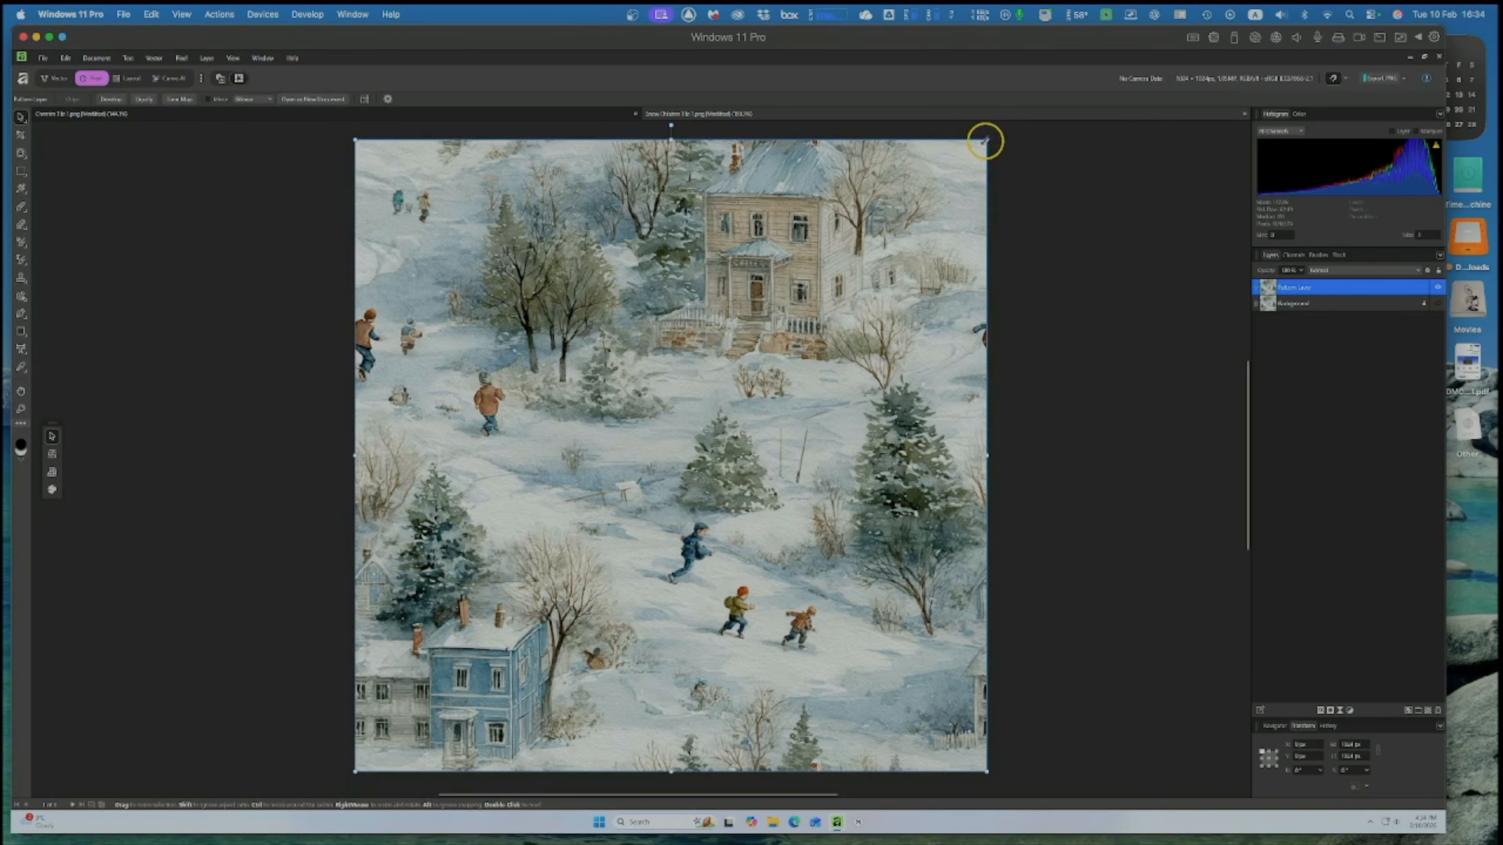
Scale the pattern layer's tile down proportionally from its upper outer corner to about 212 px square so the snow scene repeats.
drag(985, 141, 878, 240)
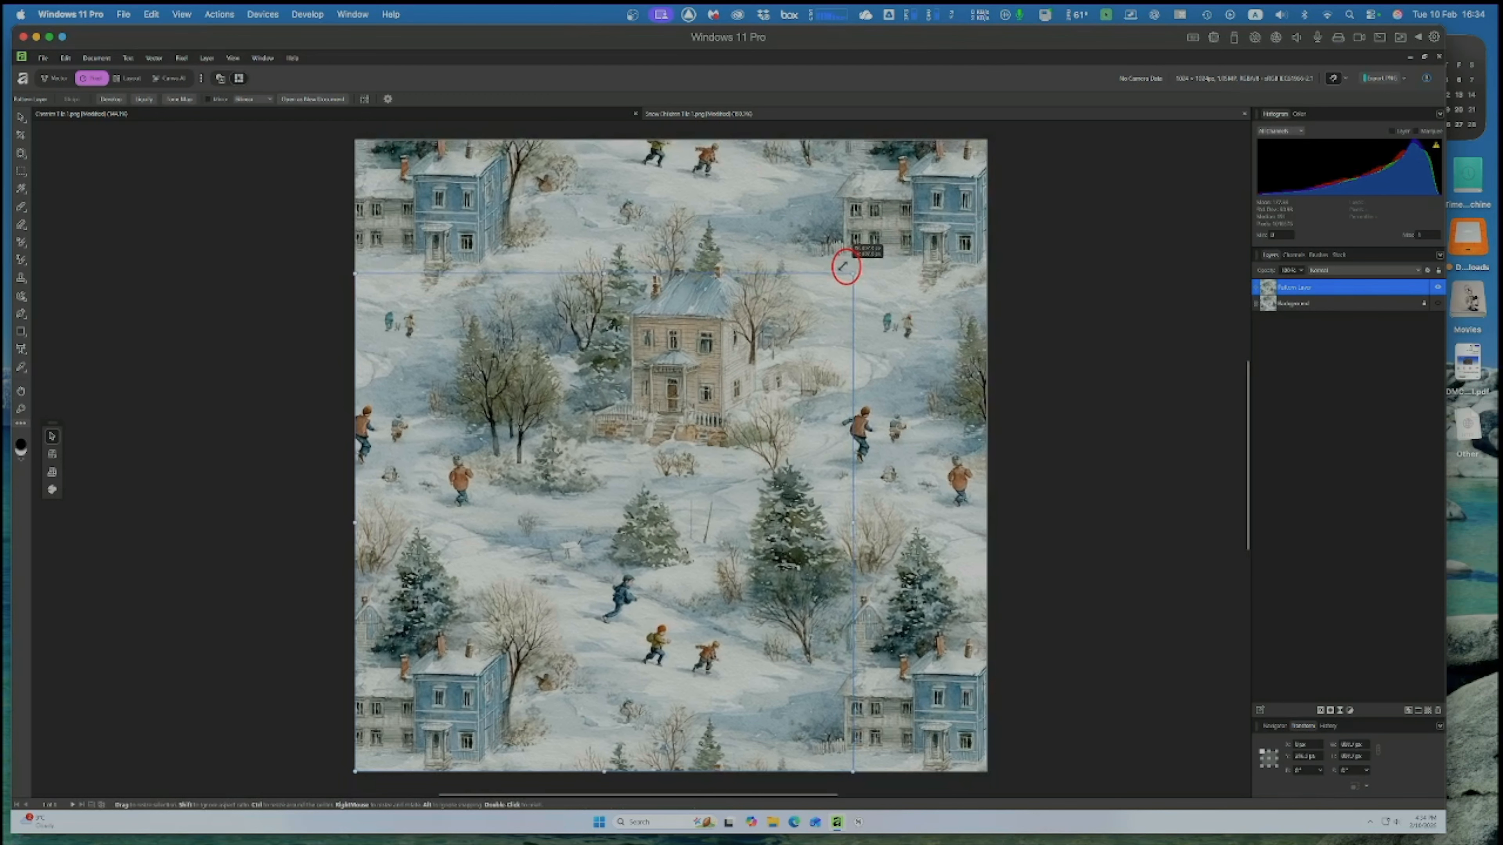
drag(835, 274, 769, 326)
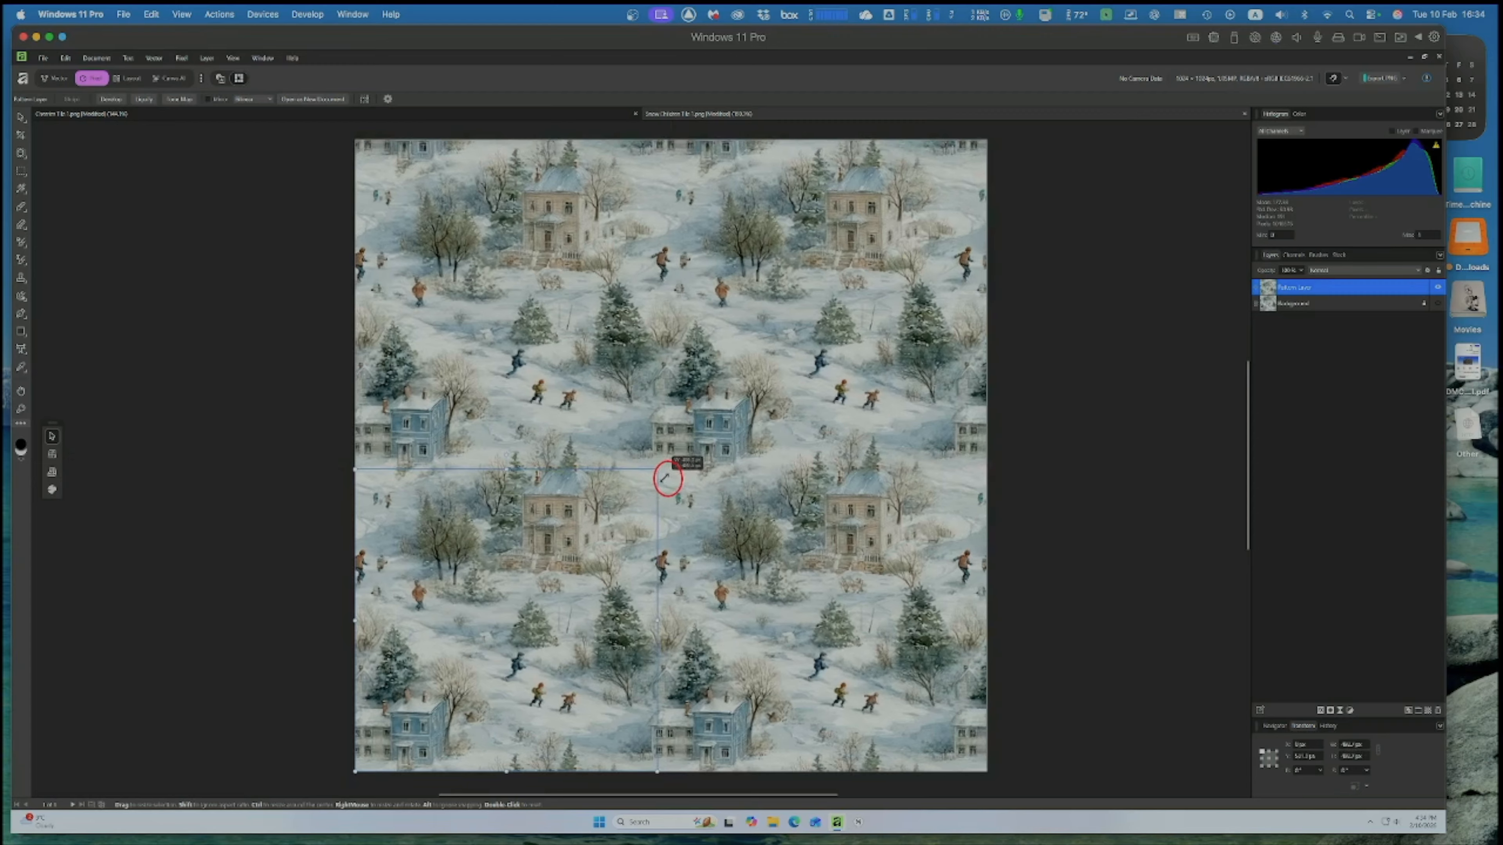
drag(654, 490, 654, 490)
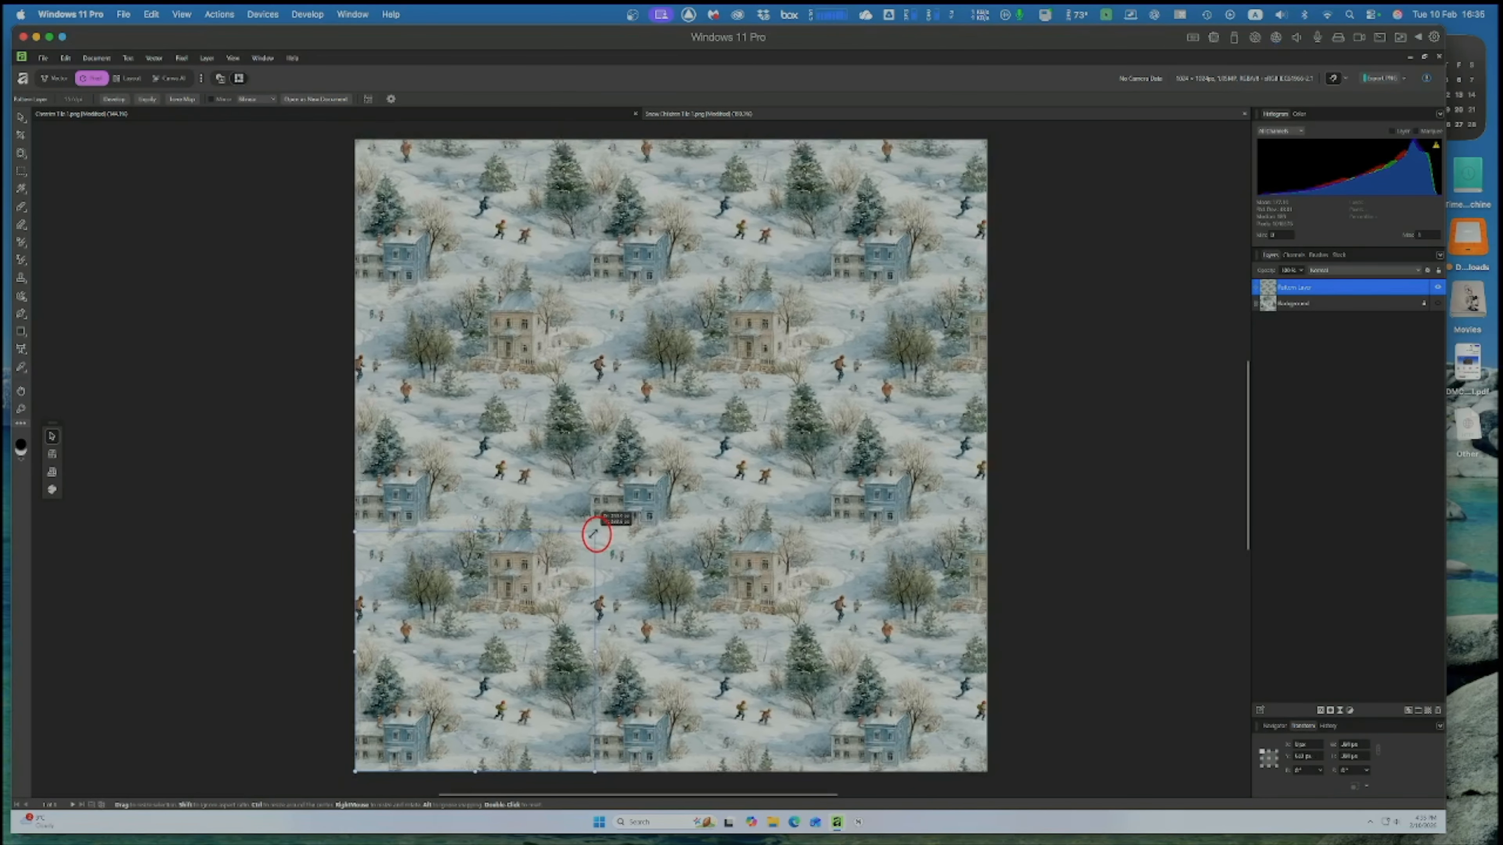
drag(586, 541, 529, 598)
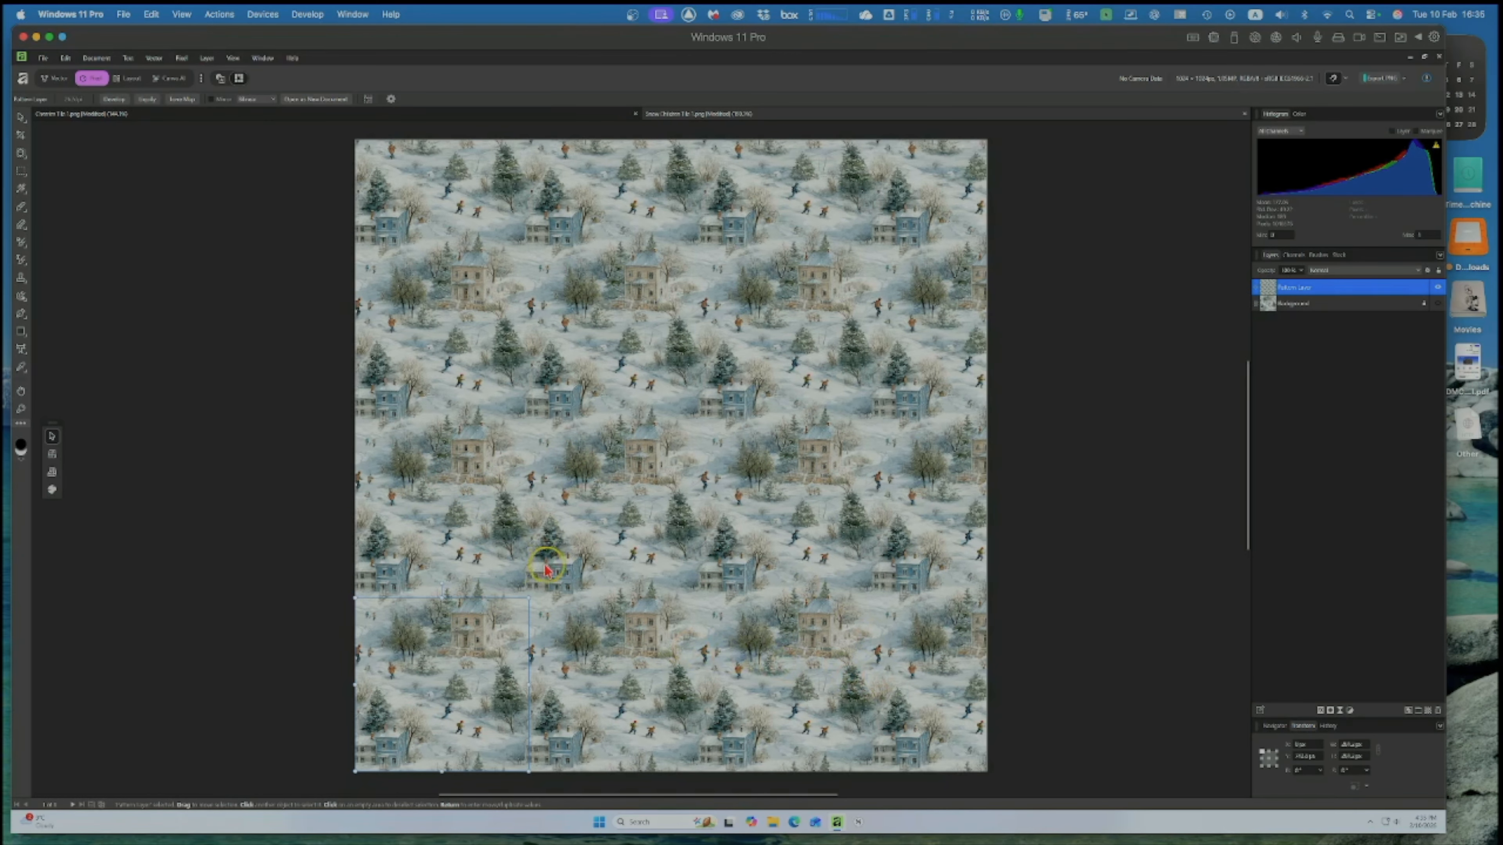
drag(523, 609, 485, 641)
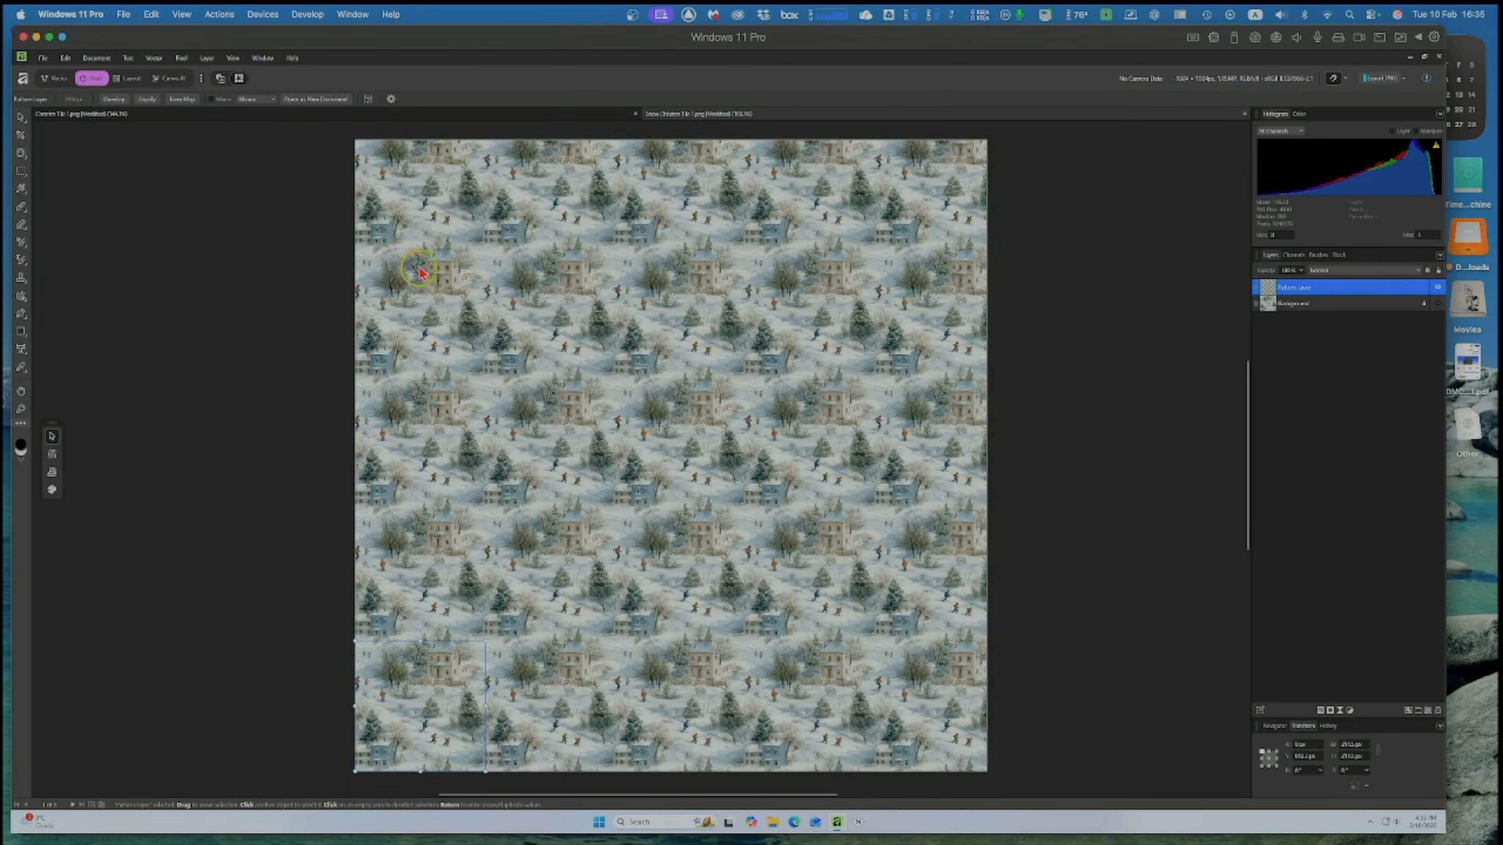
Save the snow pattern document as an Affinity file named W11 Version Snow Children Tile 1.
click(127, 16)
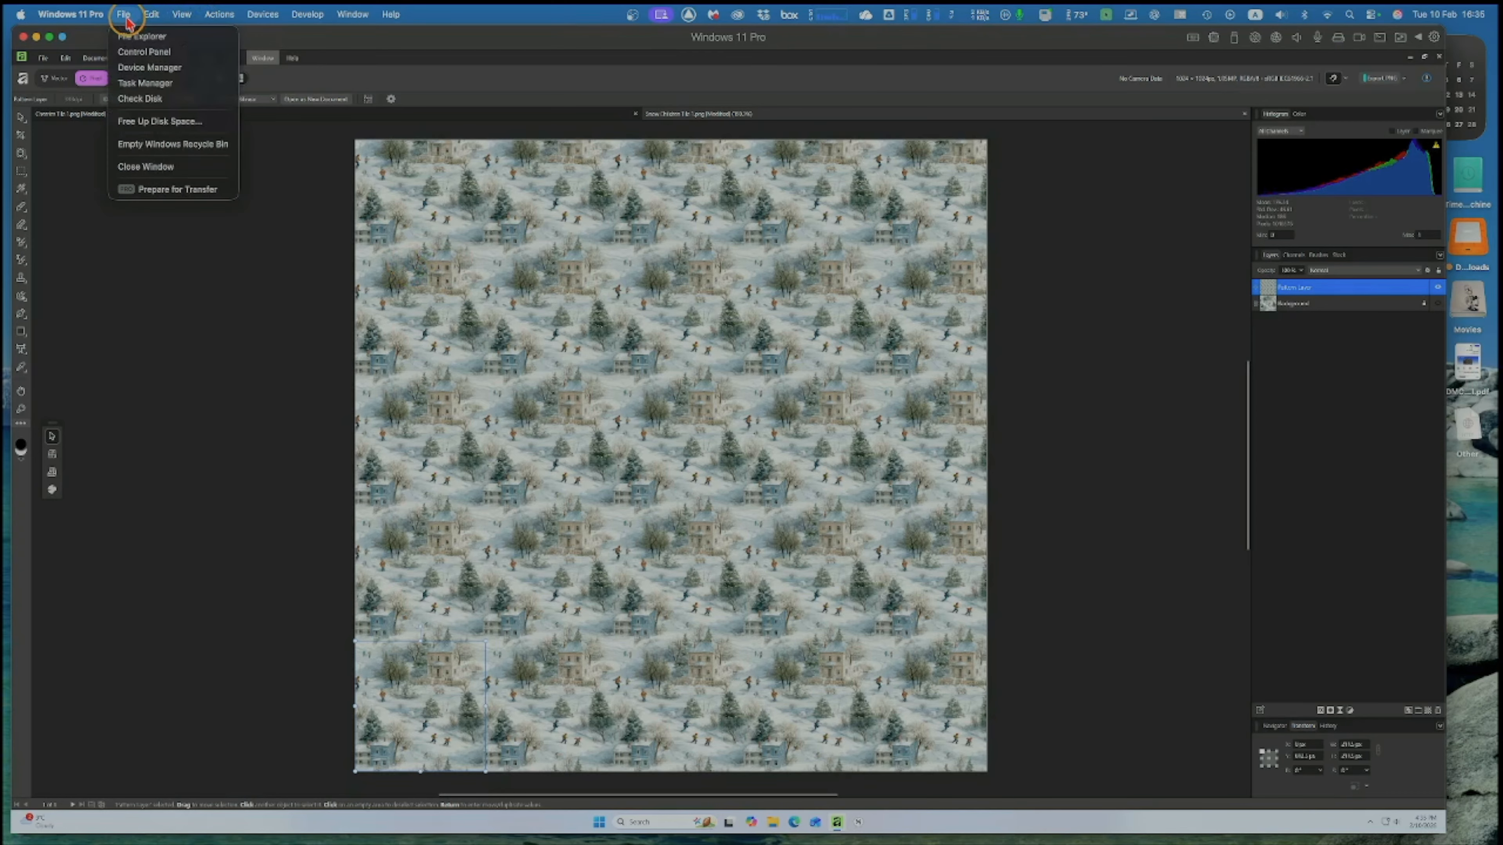
click(322, 44)
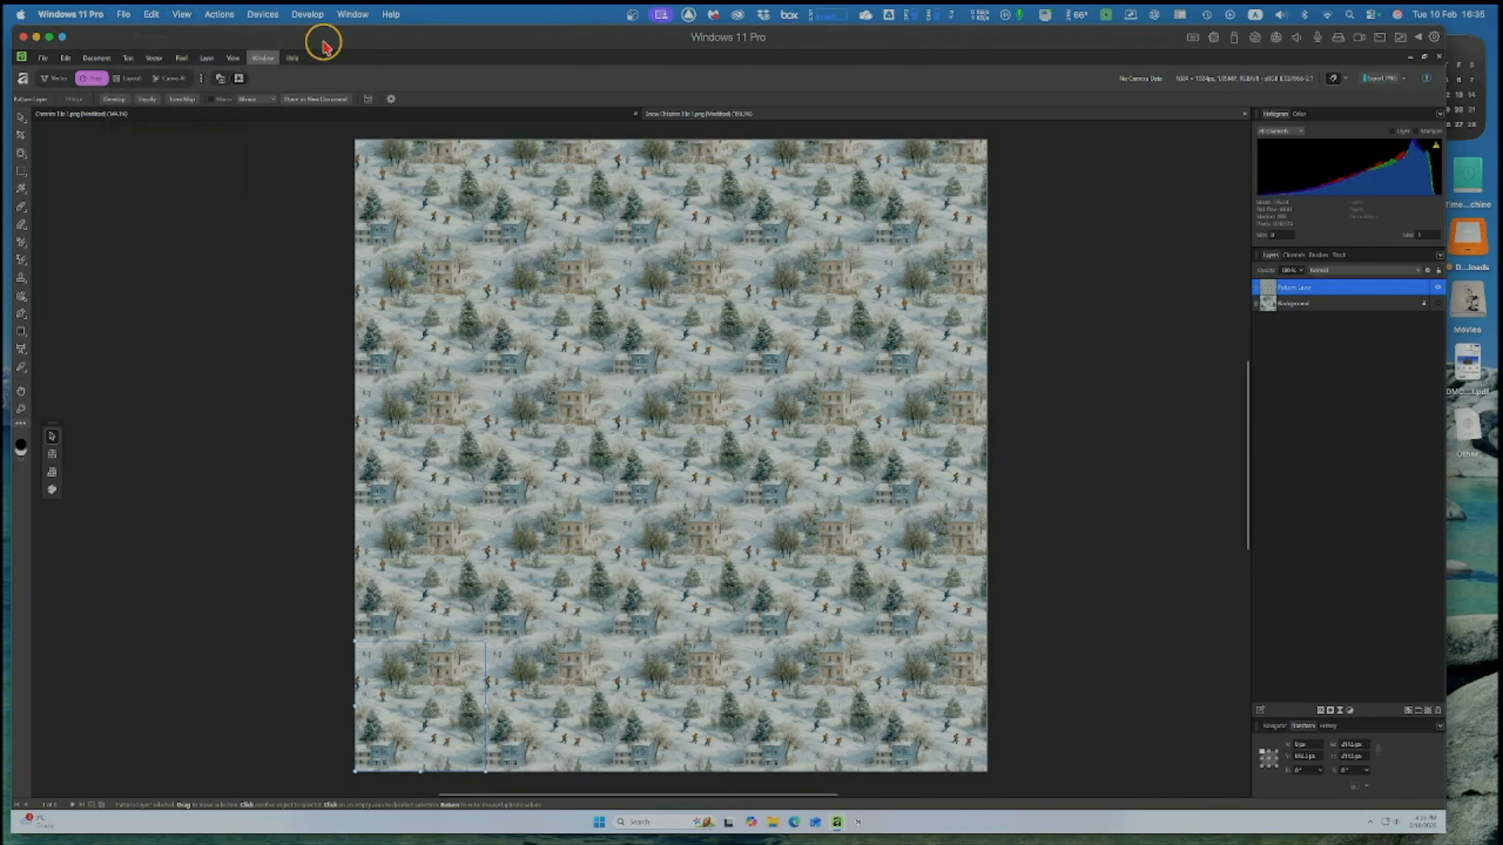
click(43, 57)
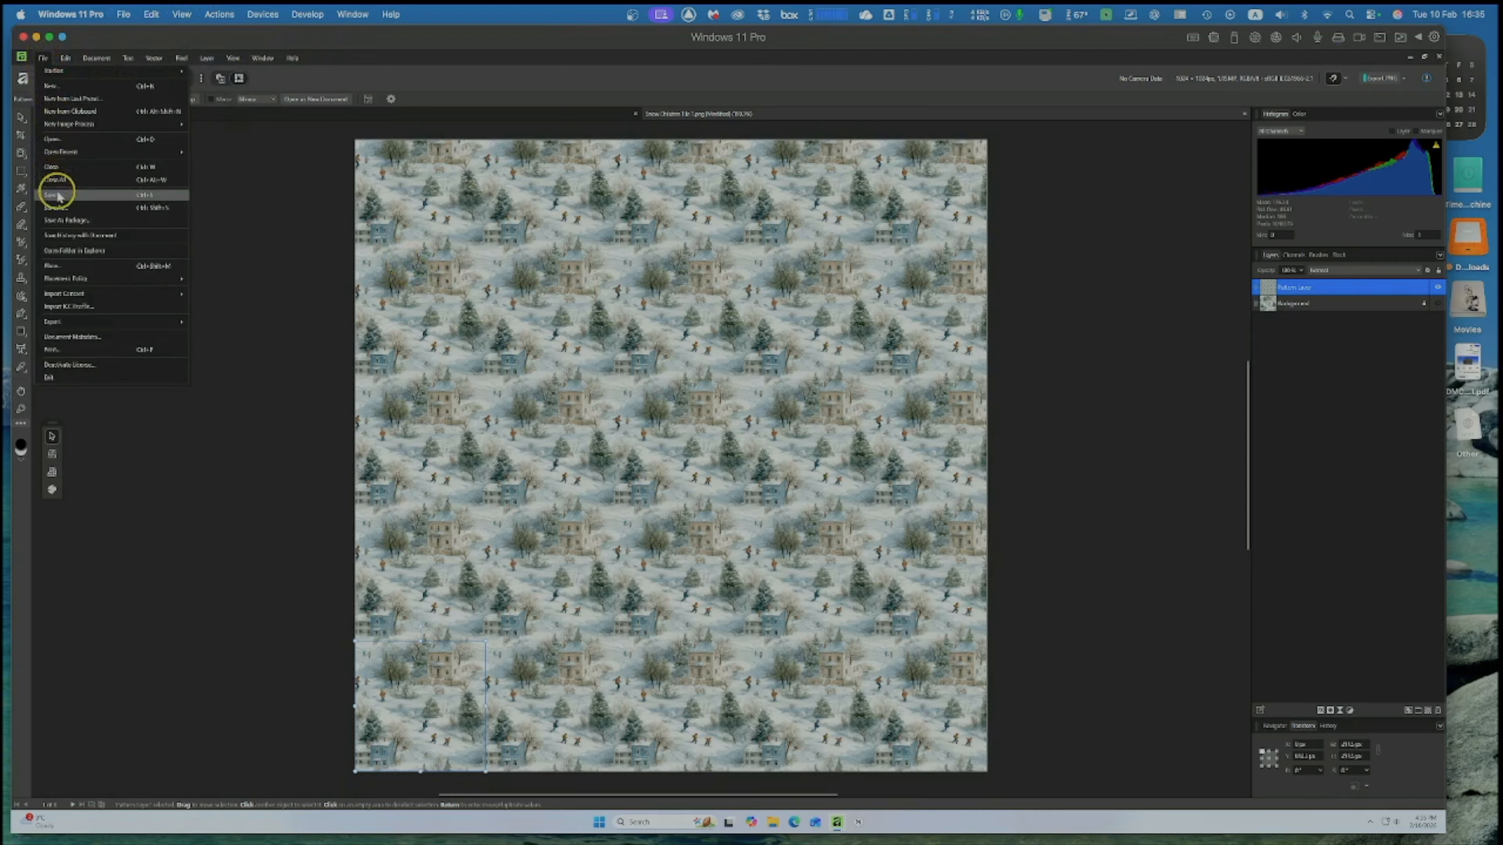
click(73, 208)
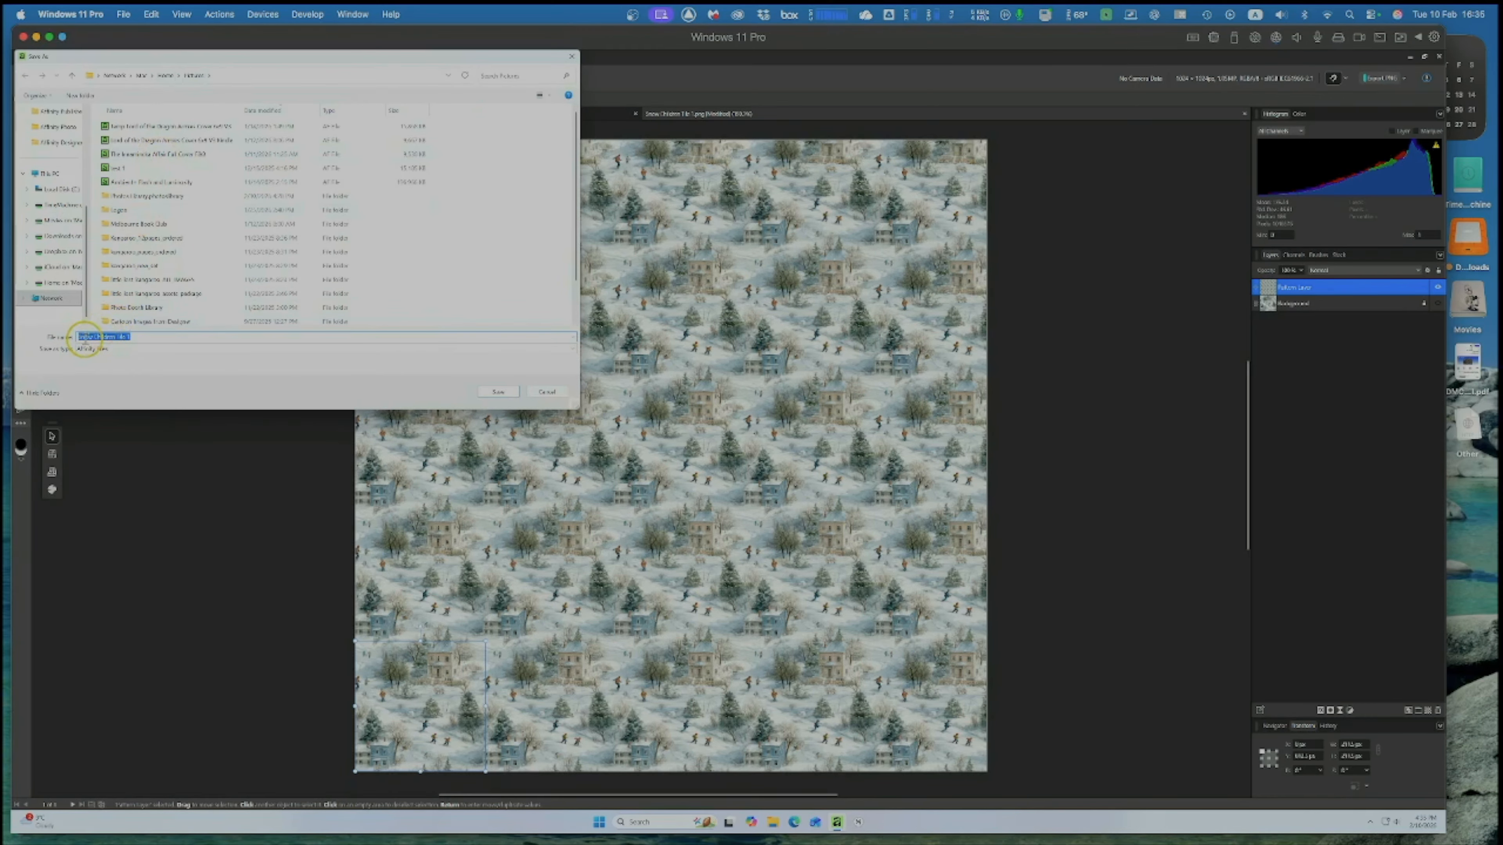
click(80, 336)
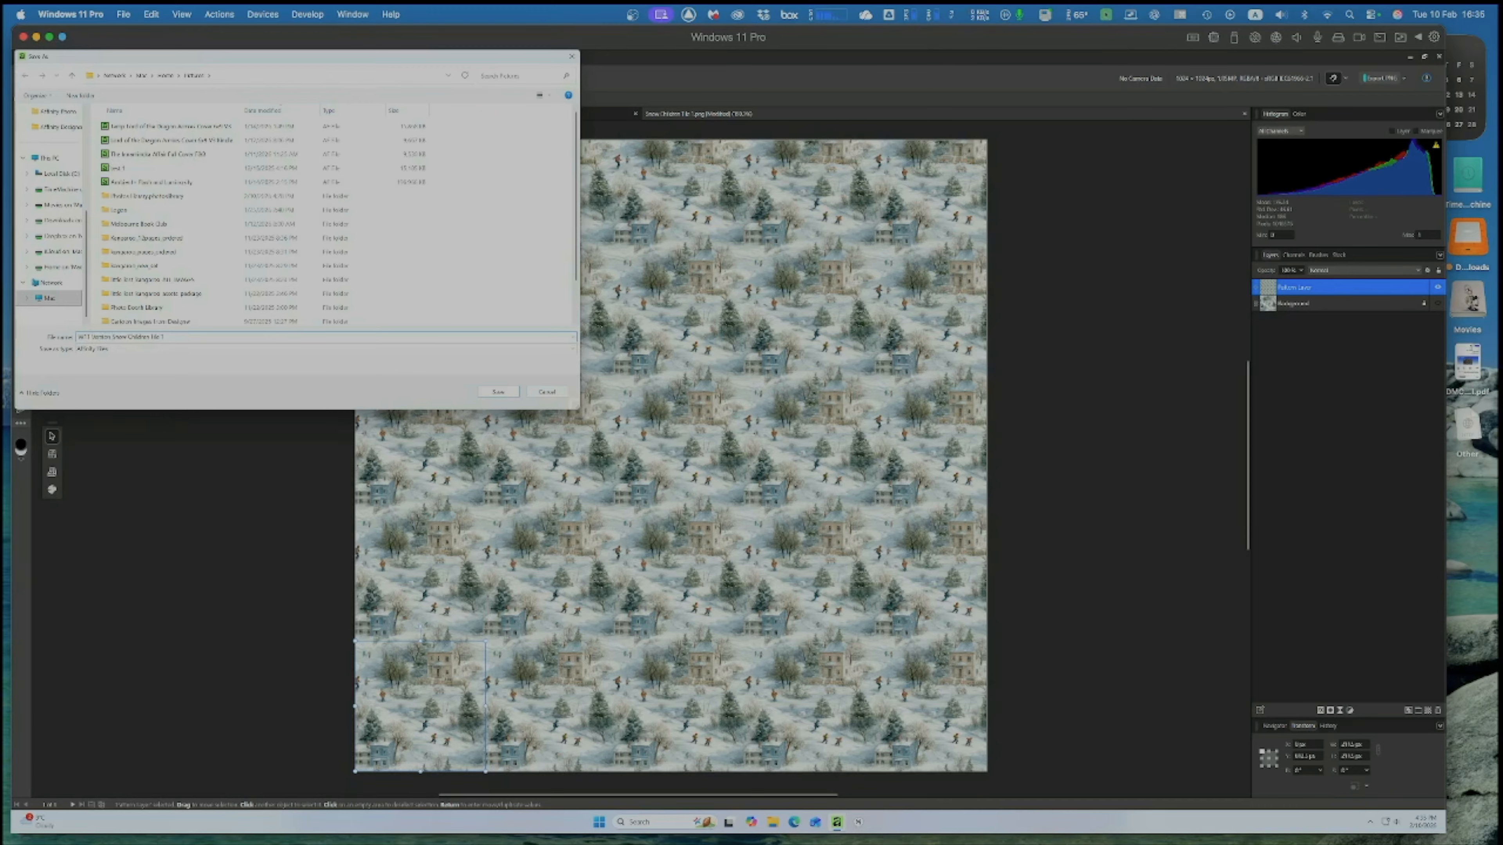
key(Return)
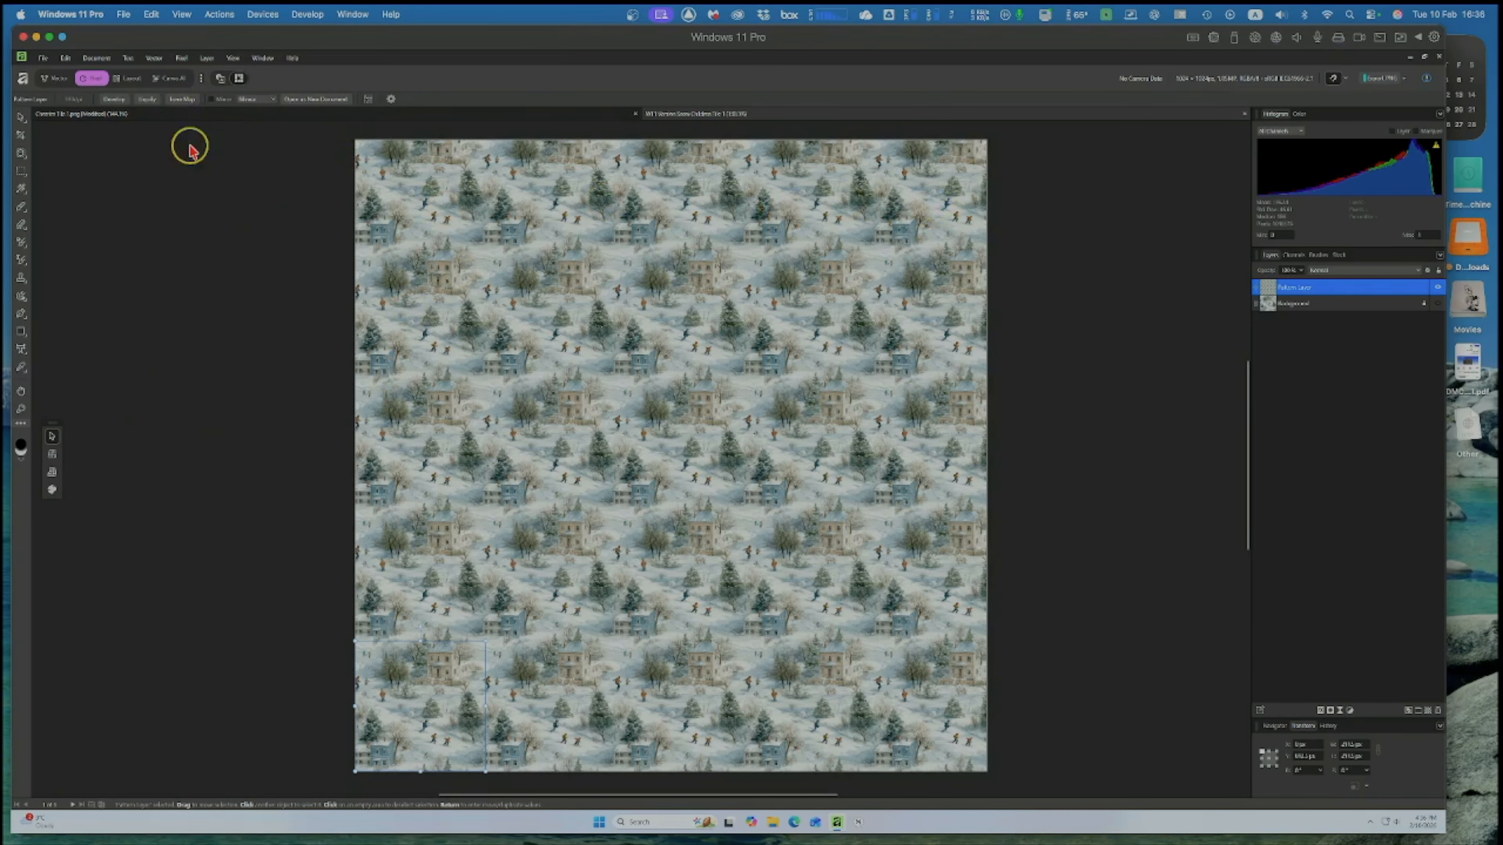
Open the Cherries Tile 1 image and return to the snow pattern document.
click(44, 59)
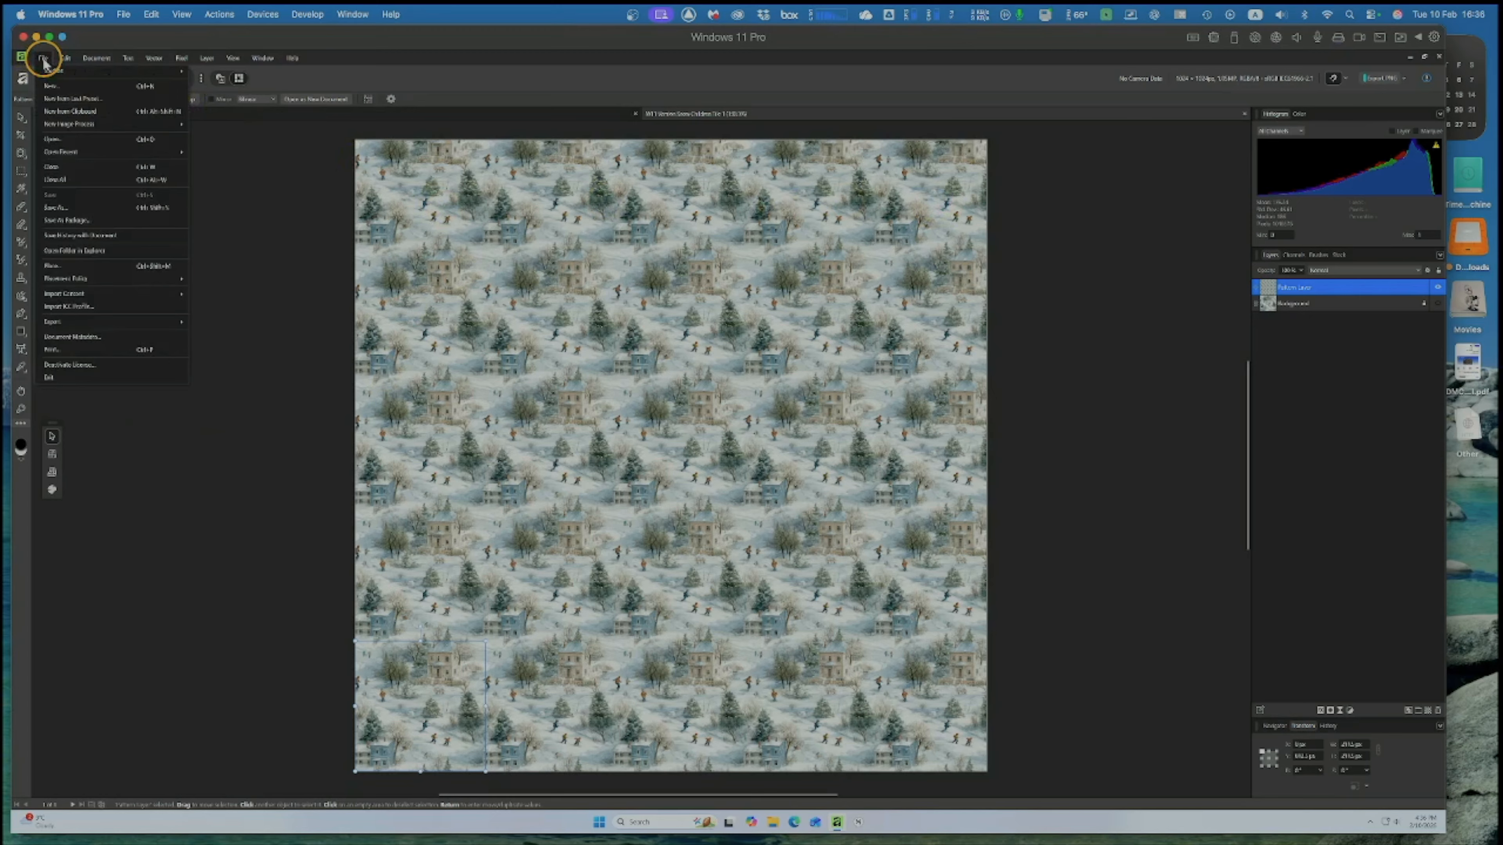
click(61, 141)
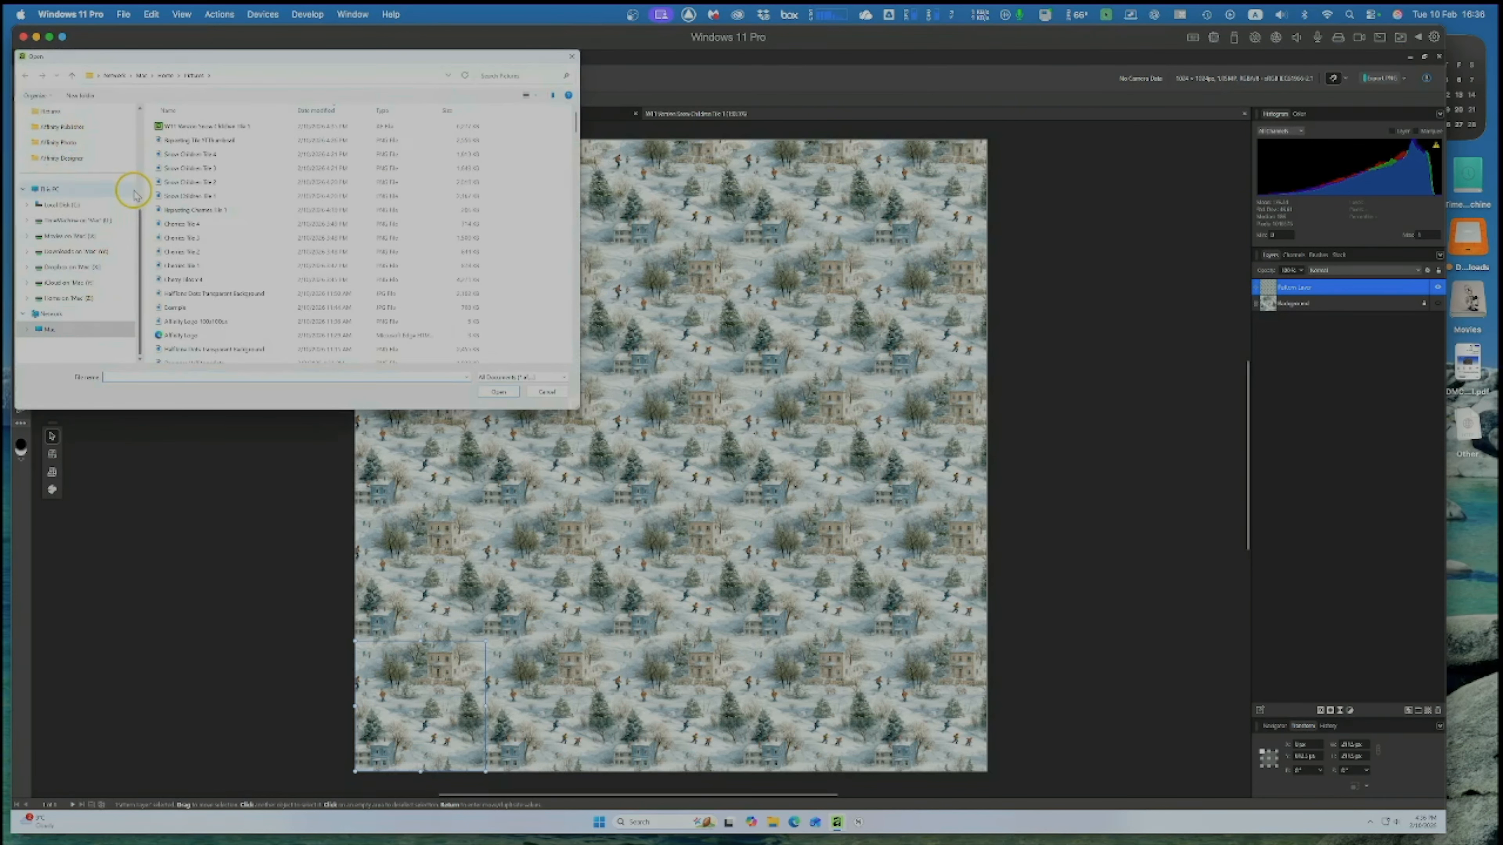
click(39, 335)
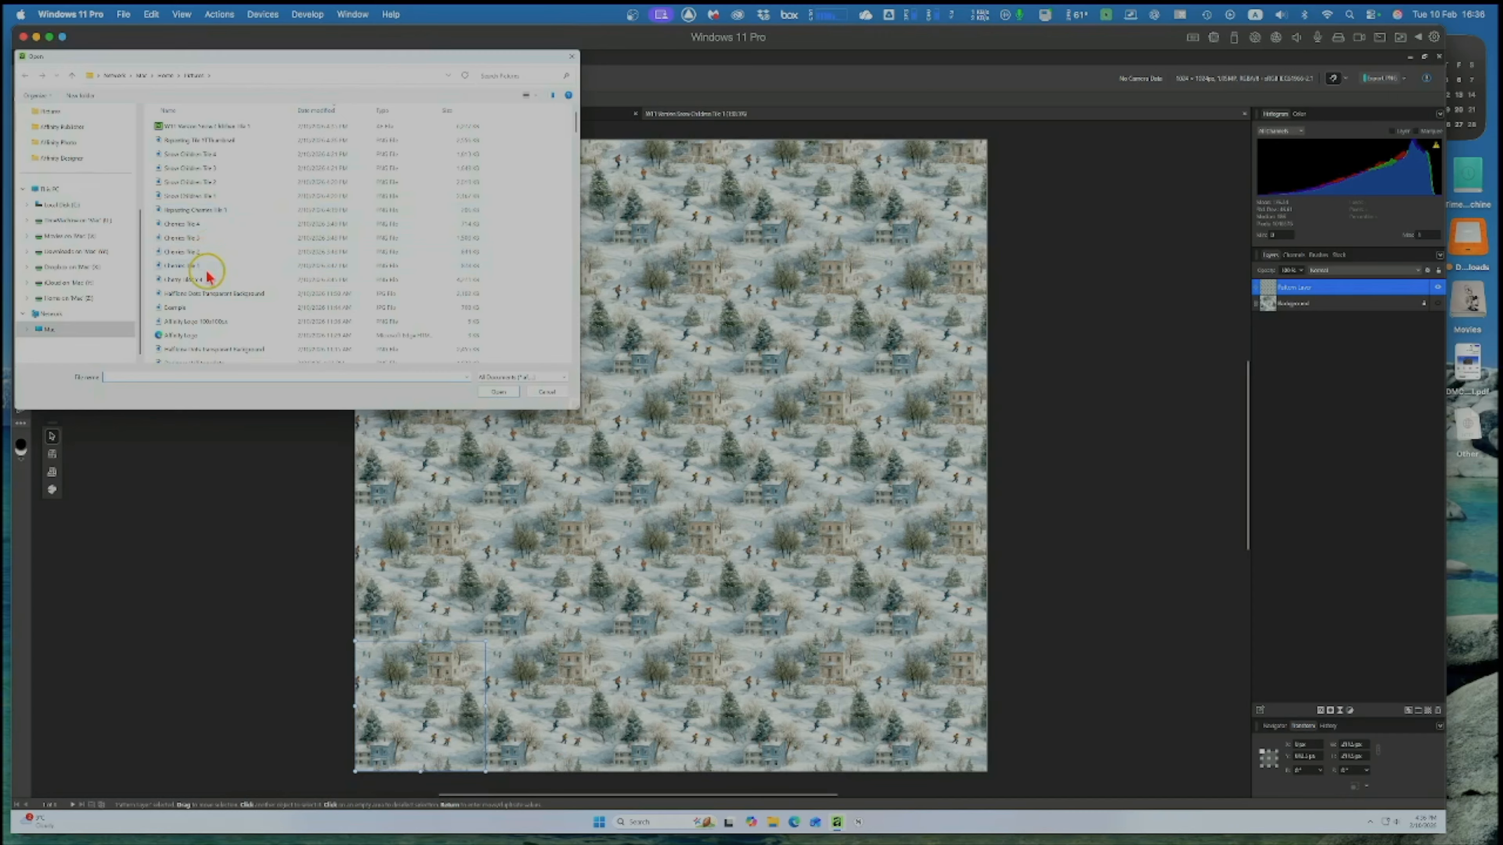
click(181, 268)
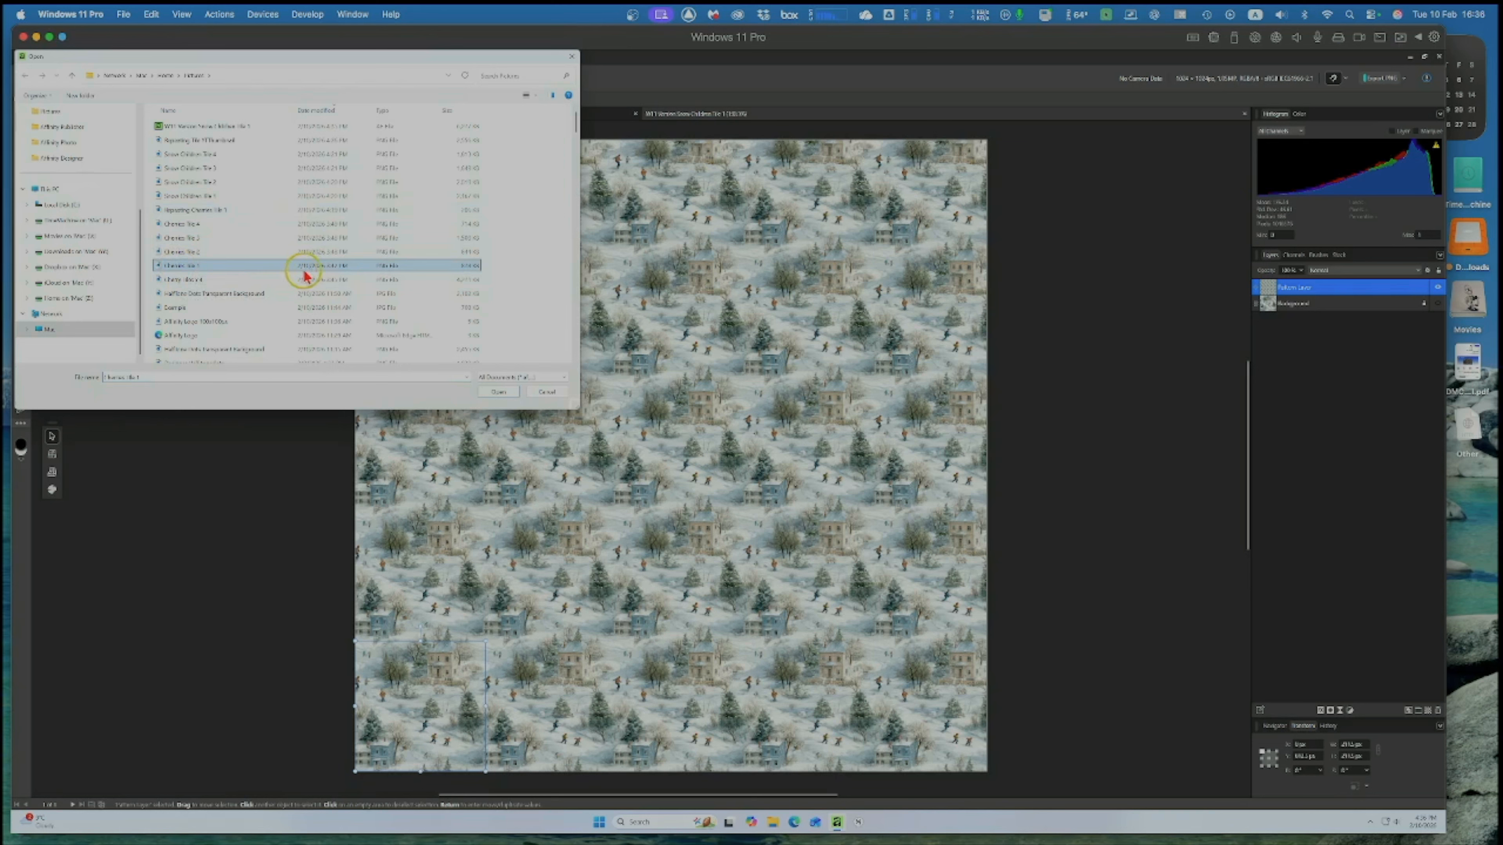
click(500, 392)
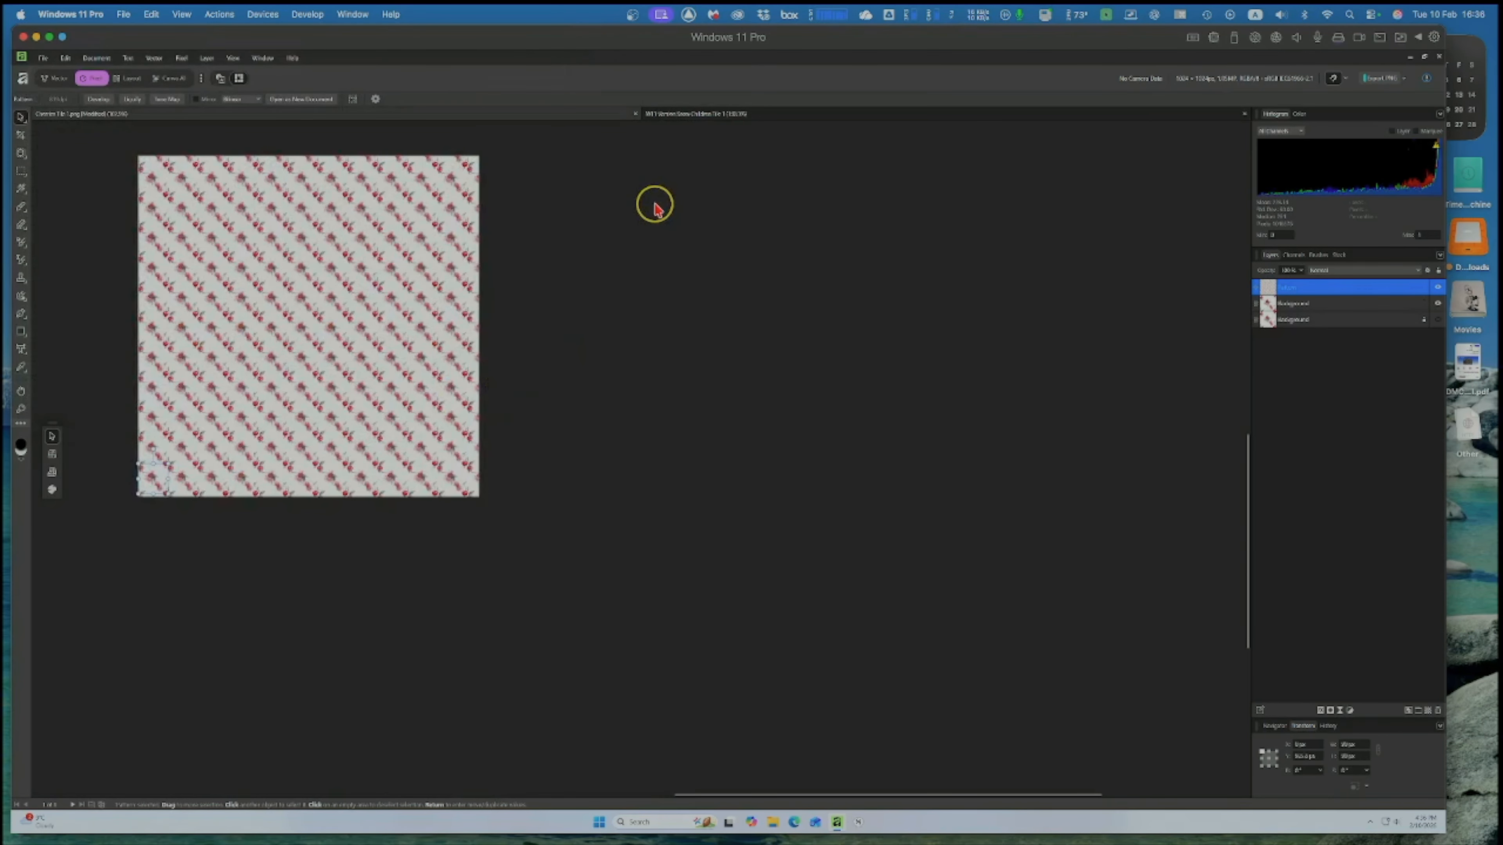
click(718, 120)
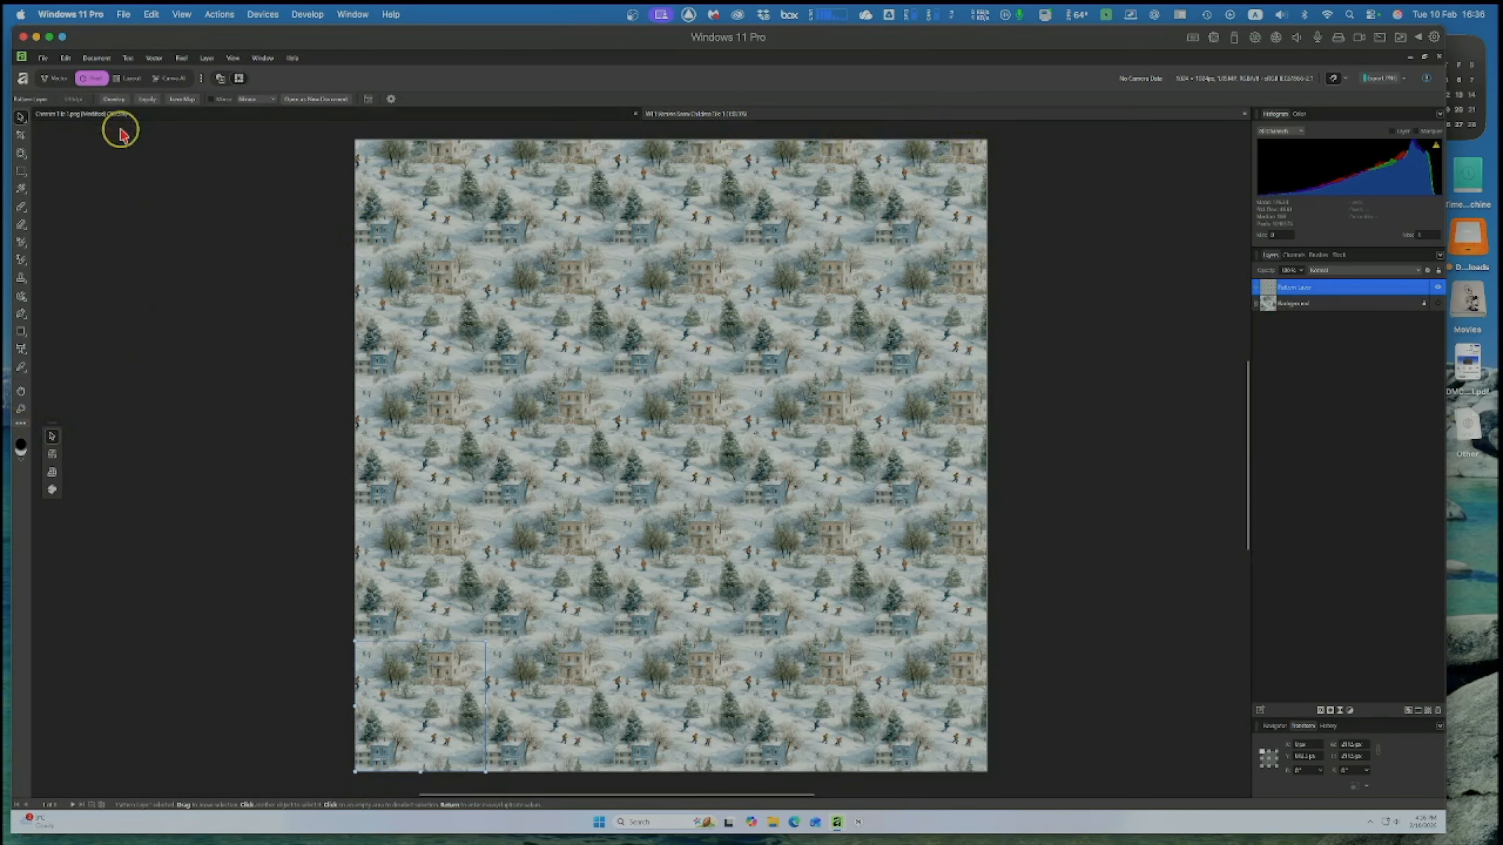
Open the image file Cherries Tile 3 as a new document.
click(52, 59)
click(71, 140)
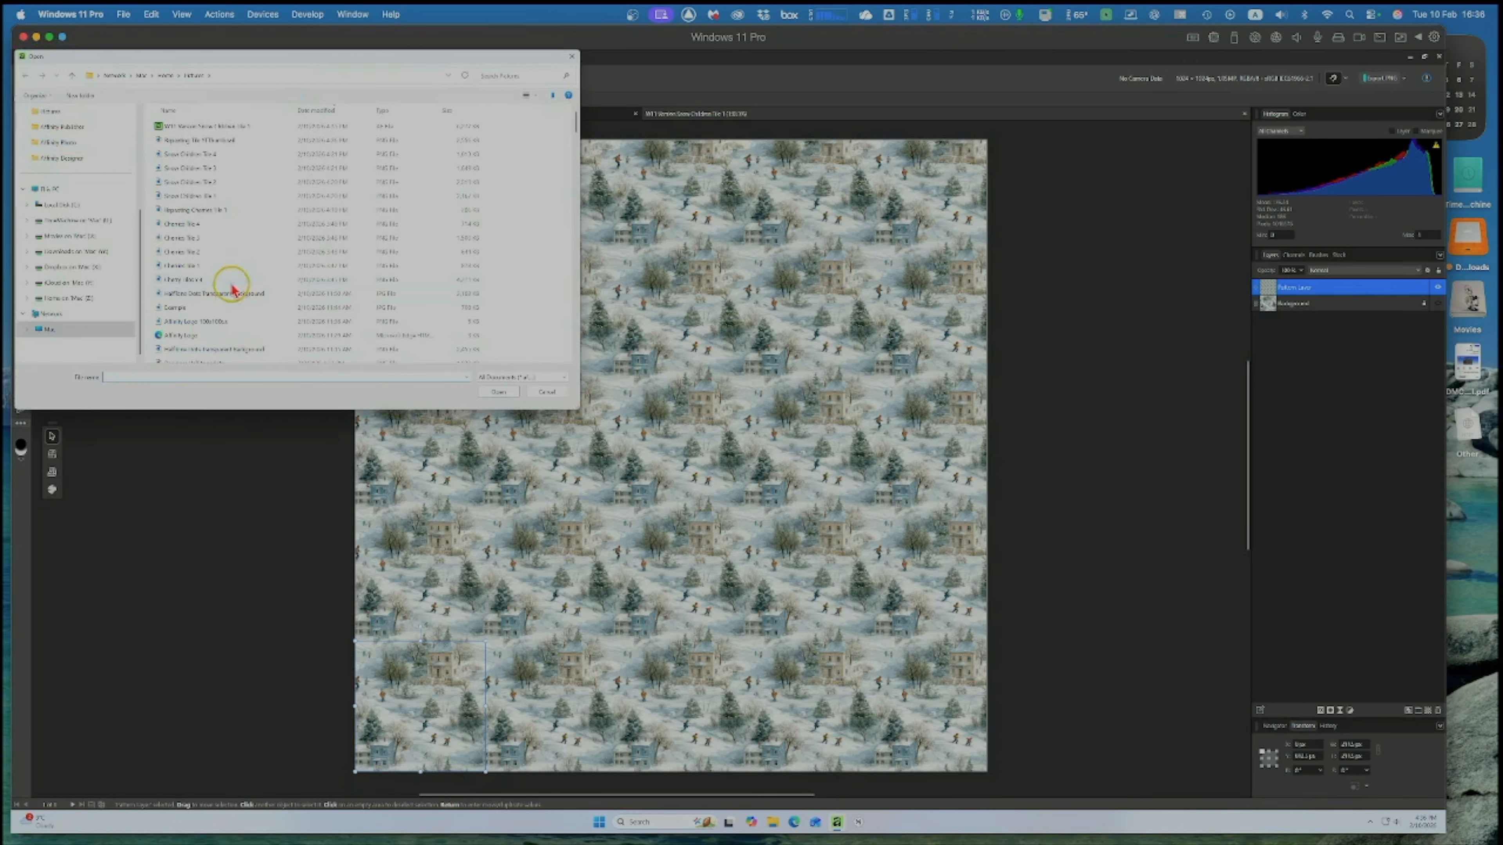
click(185, 238)
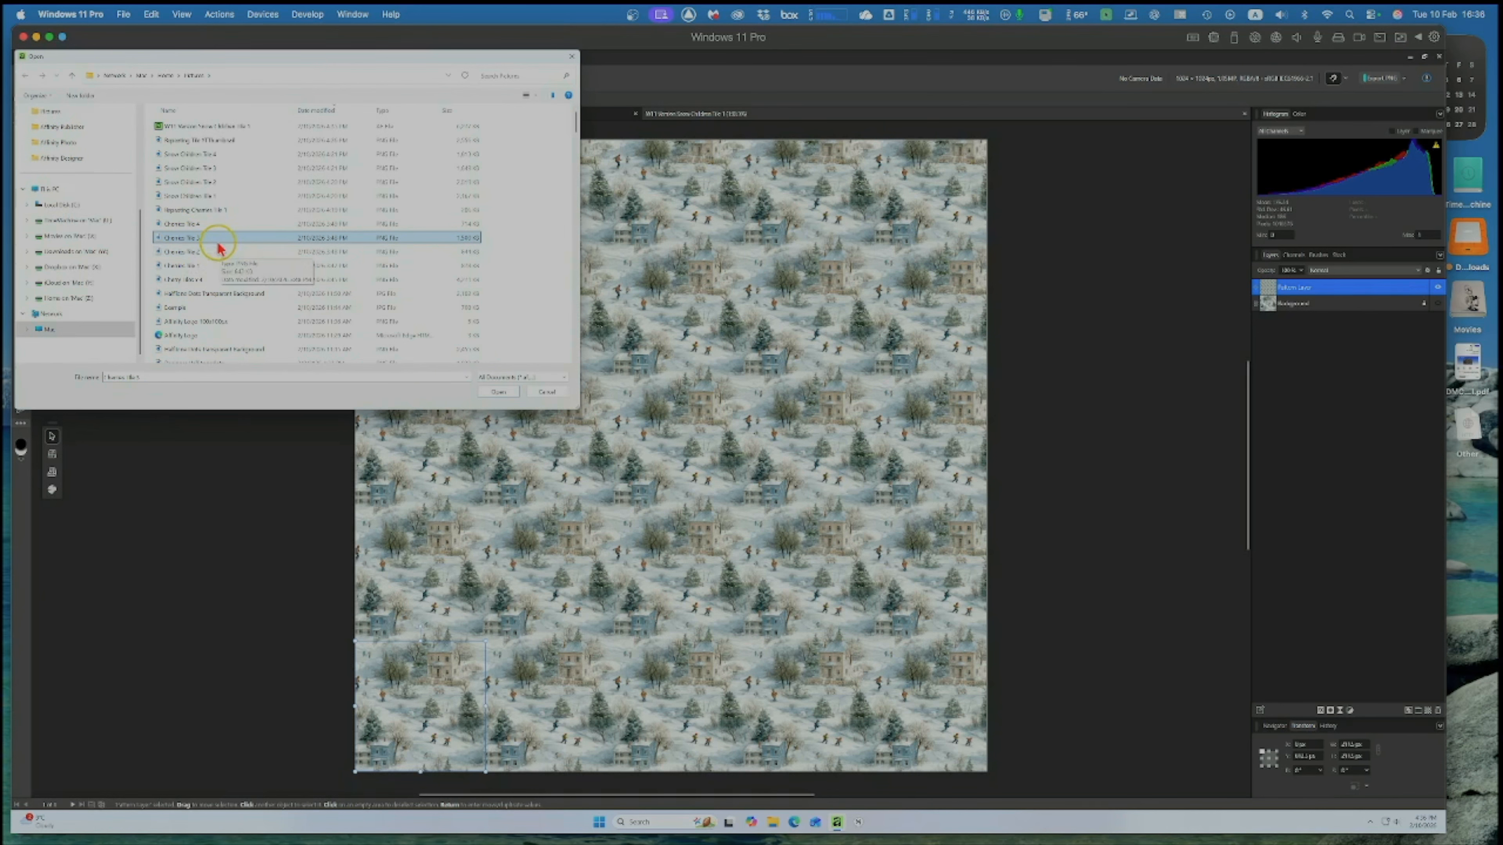
click(498, 392)
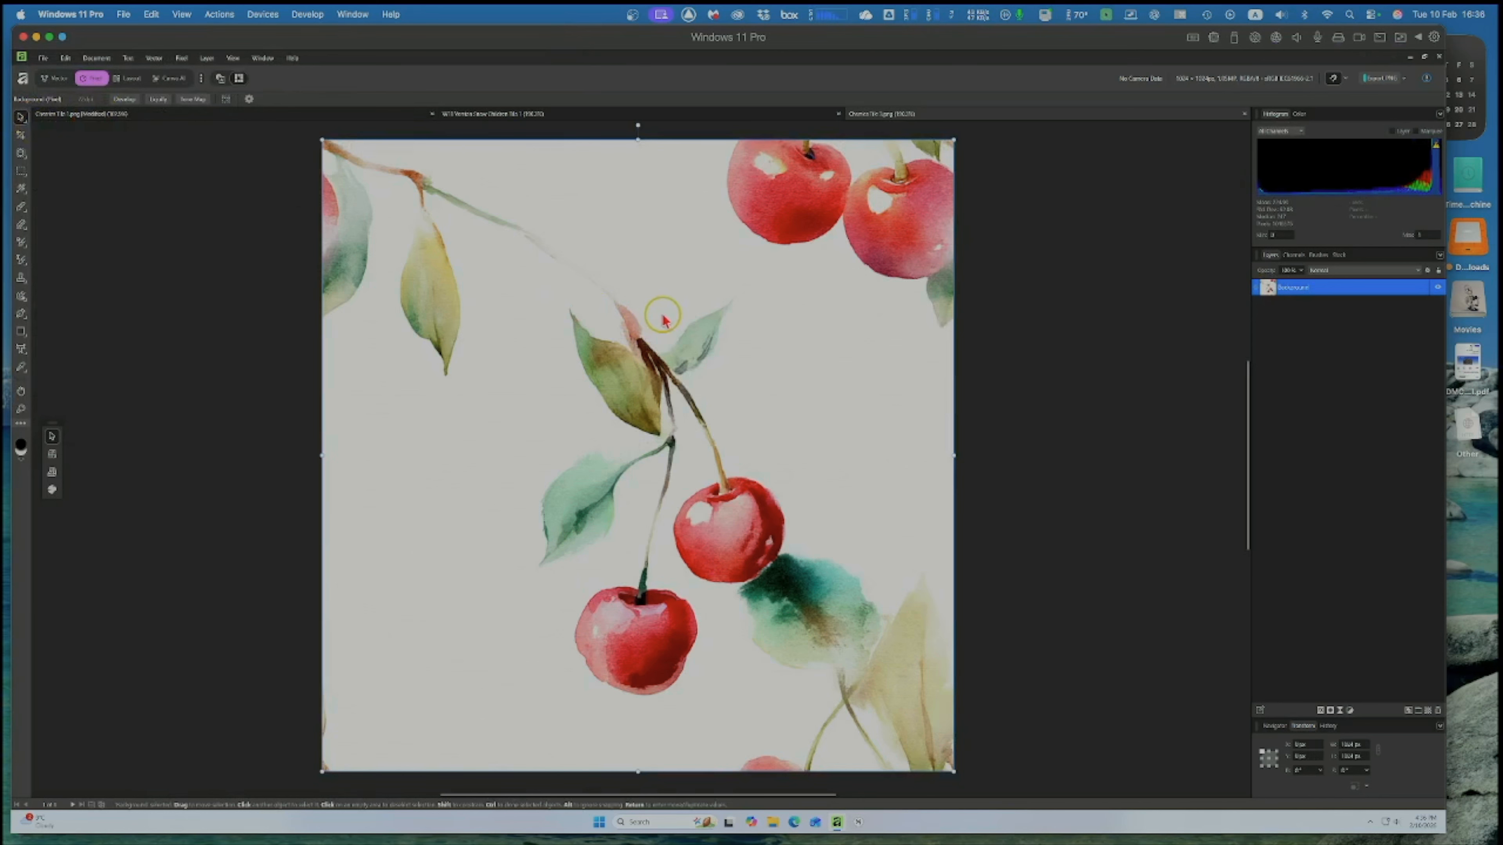
mouse_move(662, 320)
mouse_down()
mouse_move(631, 312)
mouse_move(663, 320)
mouse_up()
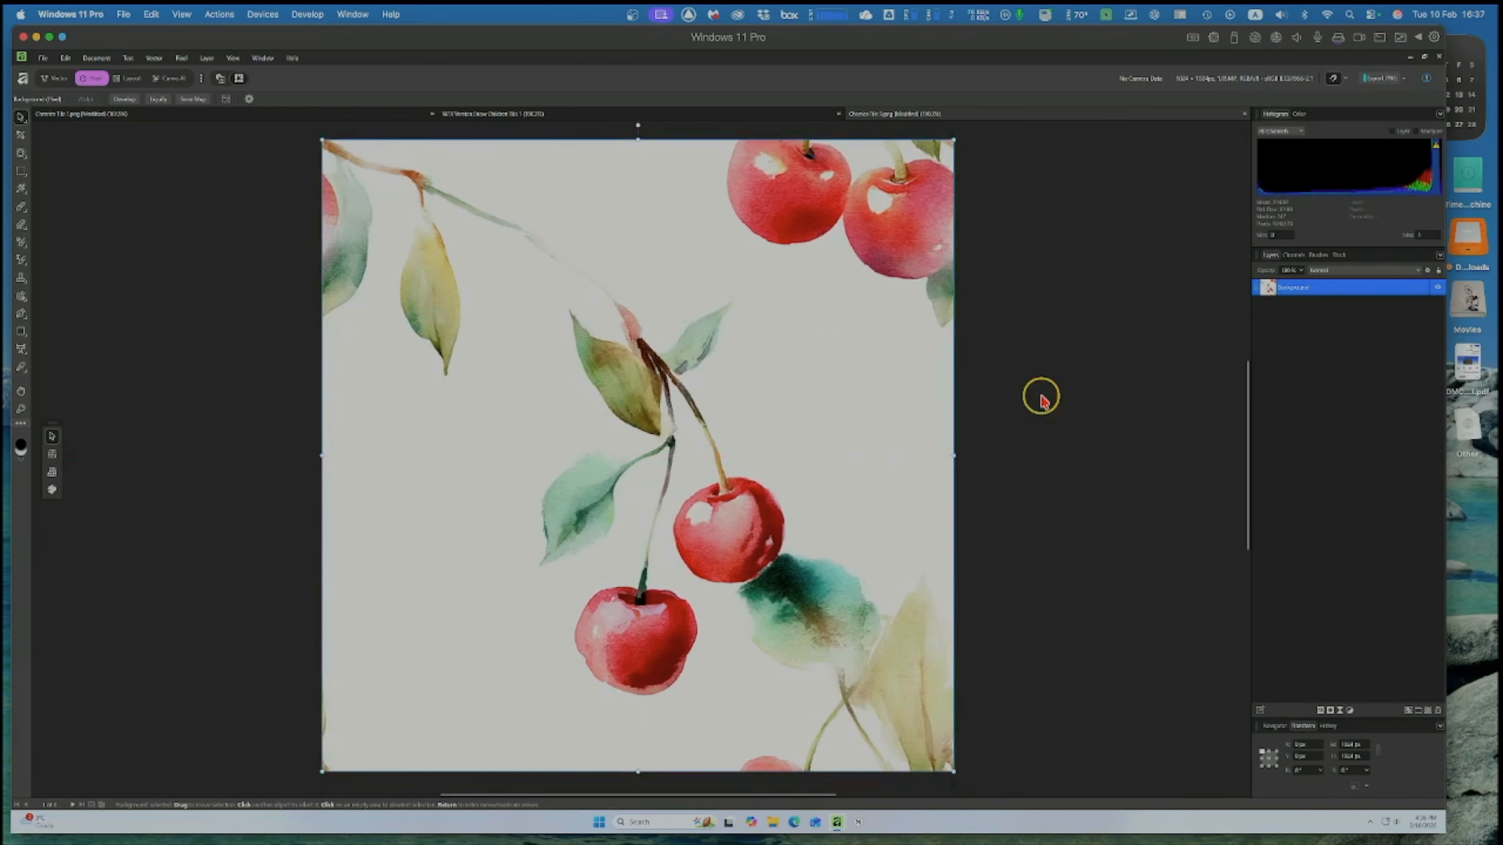
Lock the Background layer of the cherries image and duplicate it.
right_click(1420, 293)
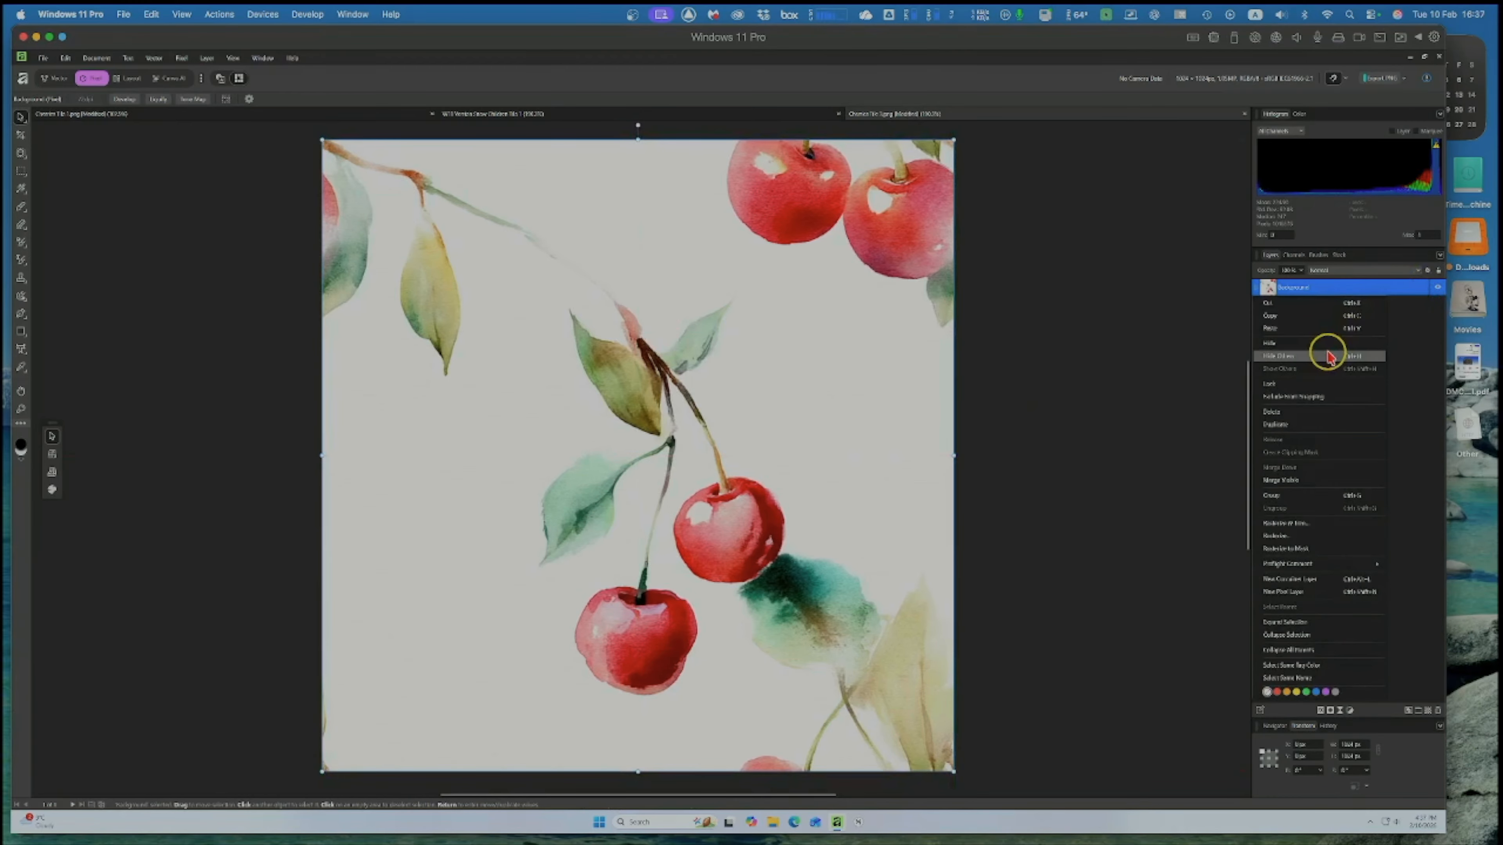
click(1295, 386)
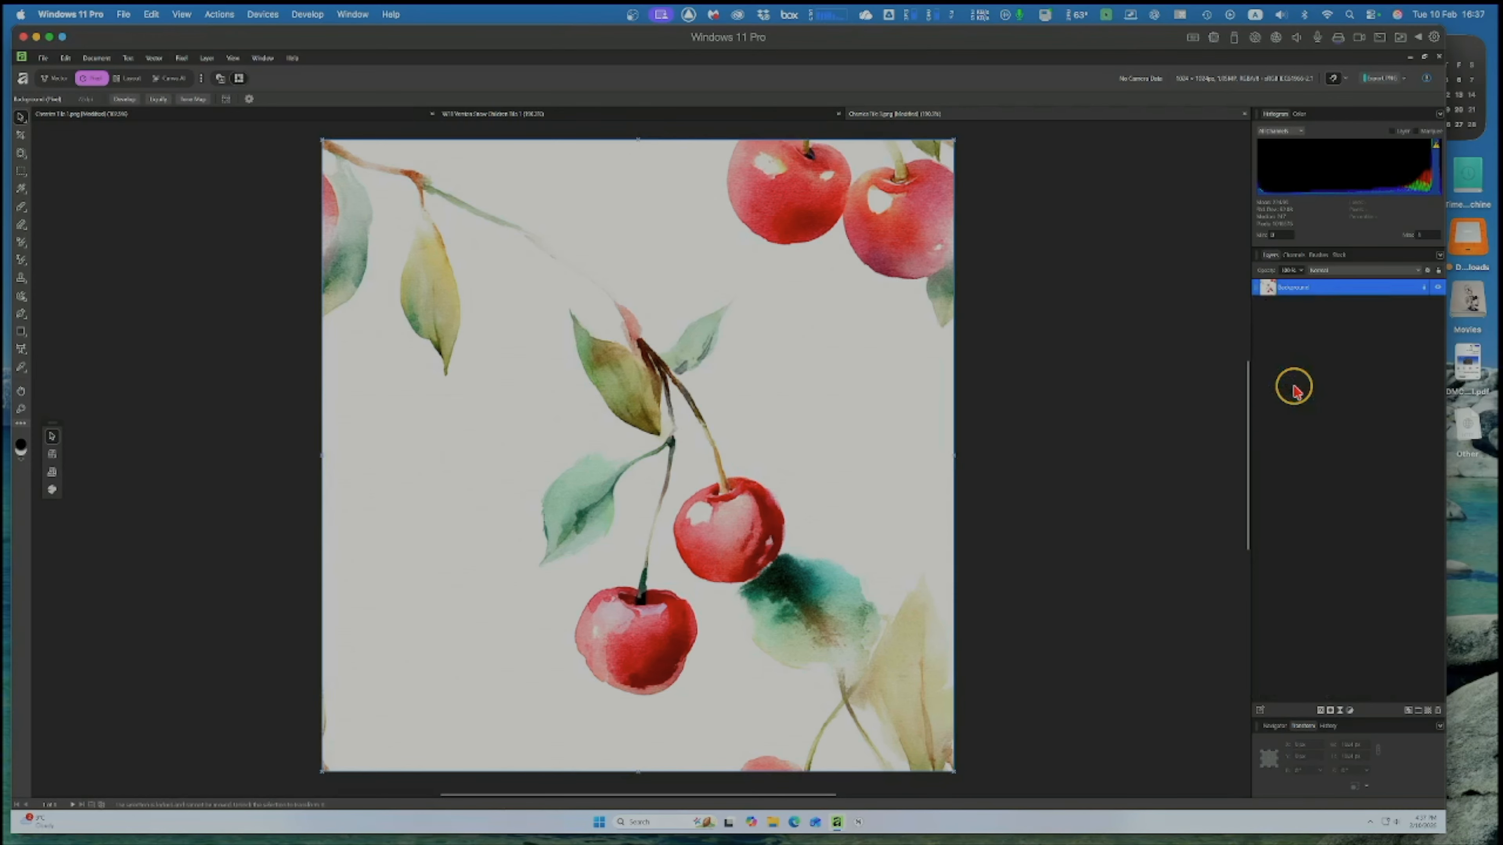
right_click(1355, 290)
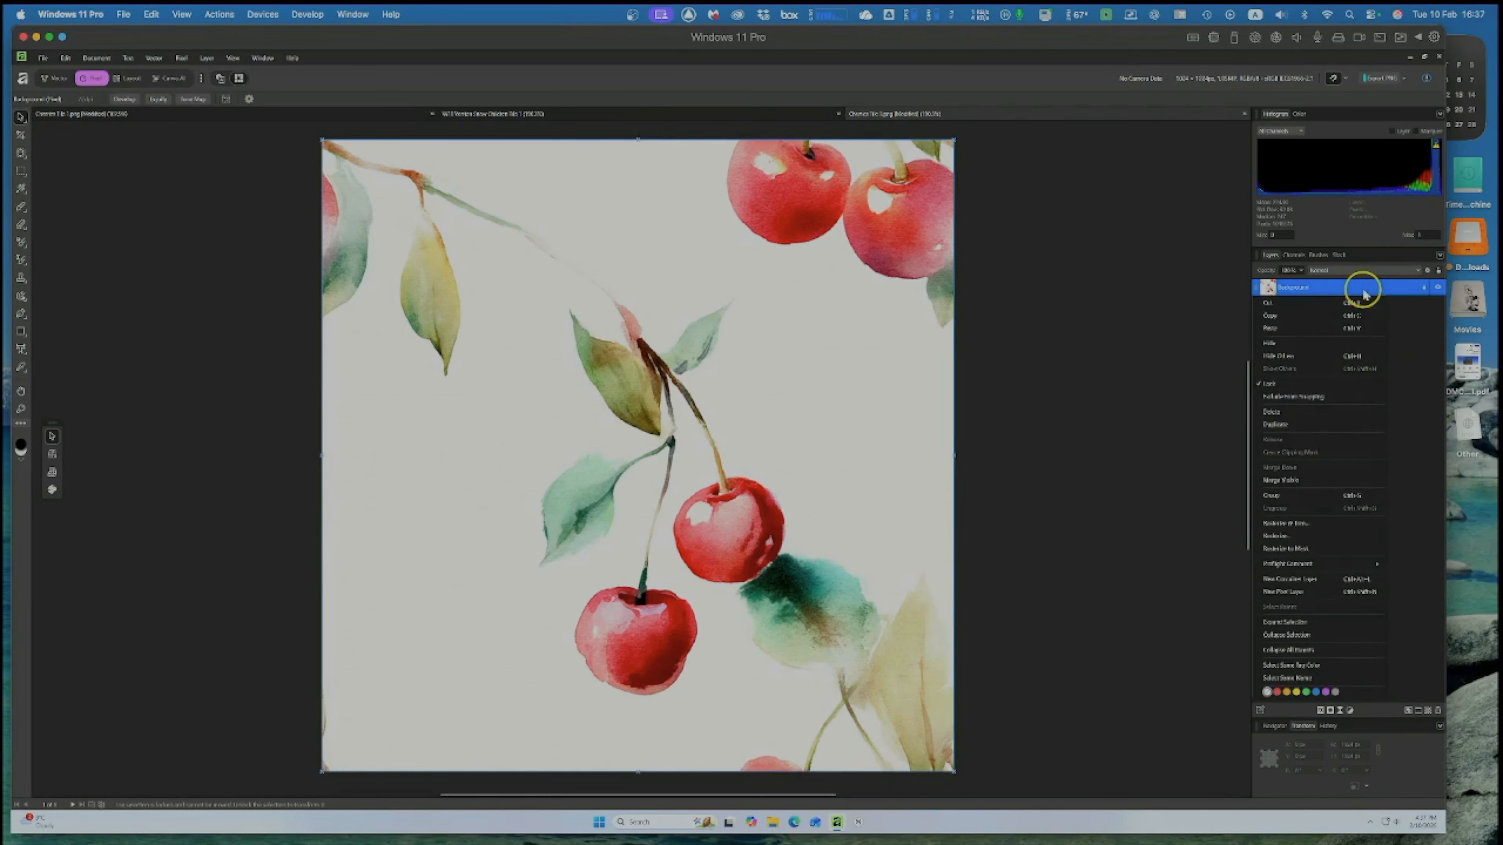
click(1314, 424)
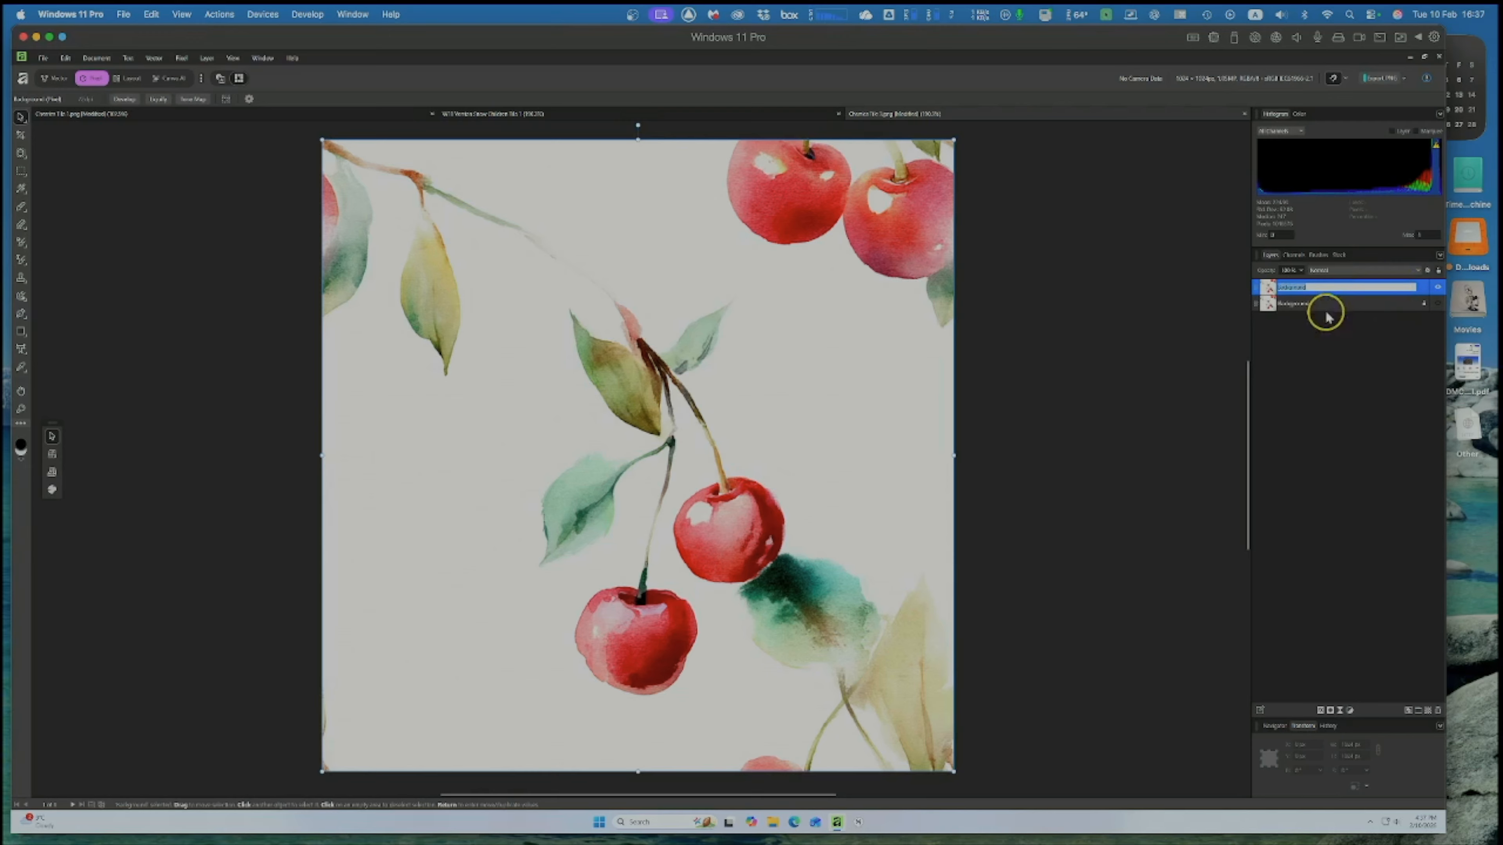
Create a new pattern layer from the duplicated cherries layer.
double_click(1272, 287)
click(1268, 288)
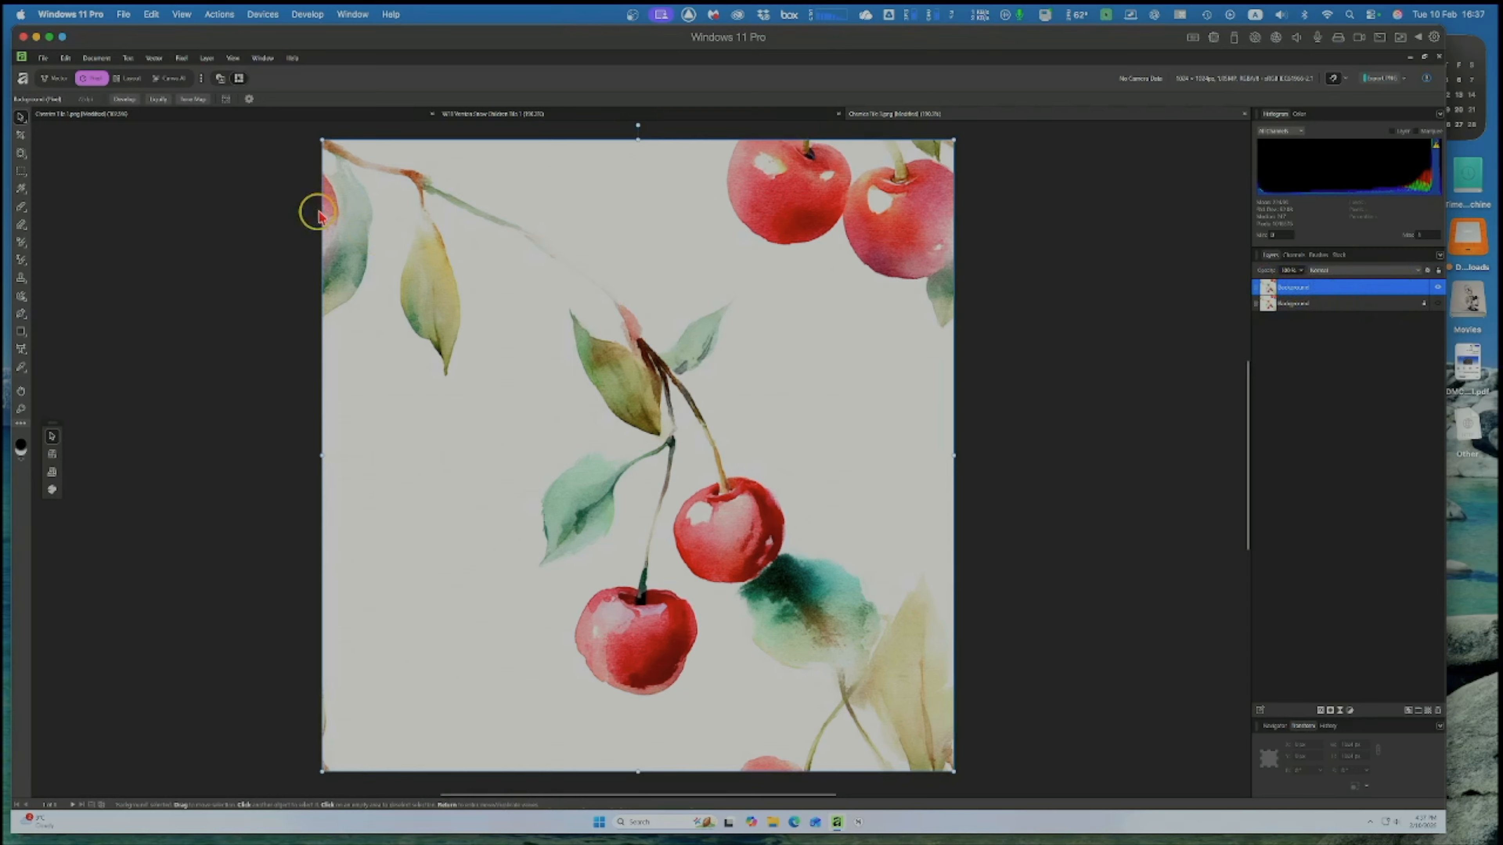
click(181, 59)
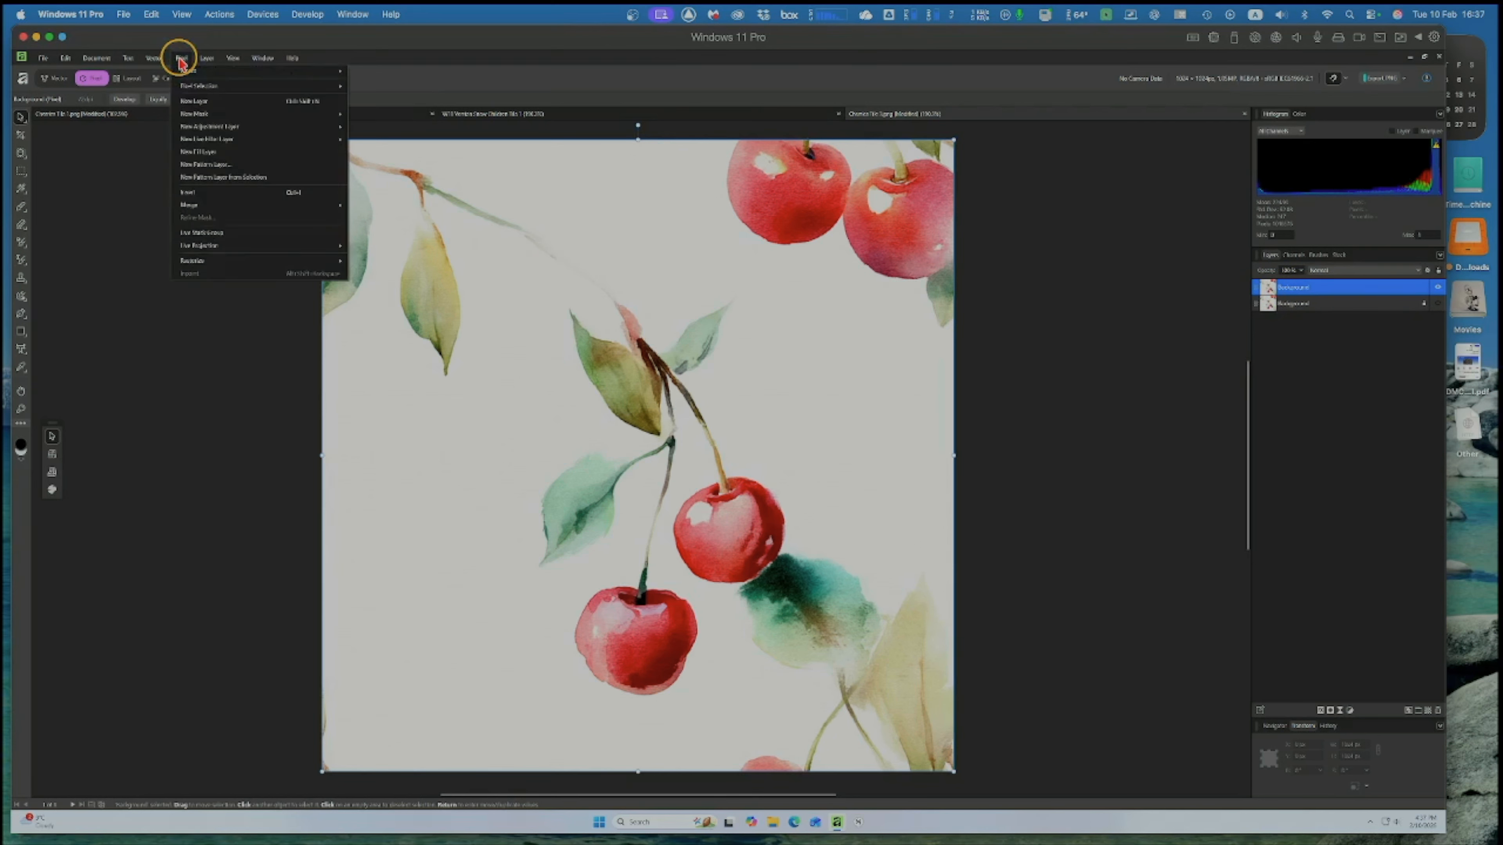
click(213, 178)
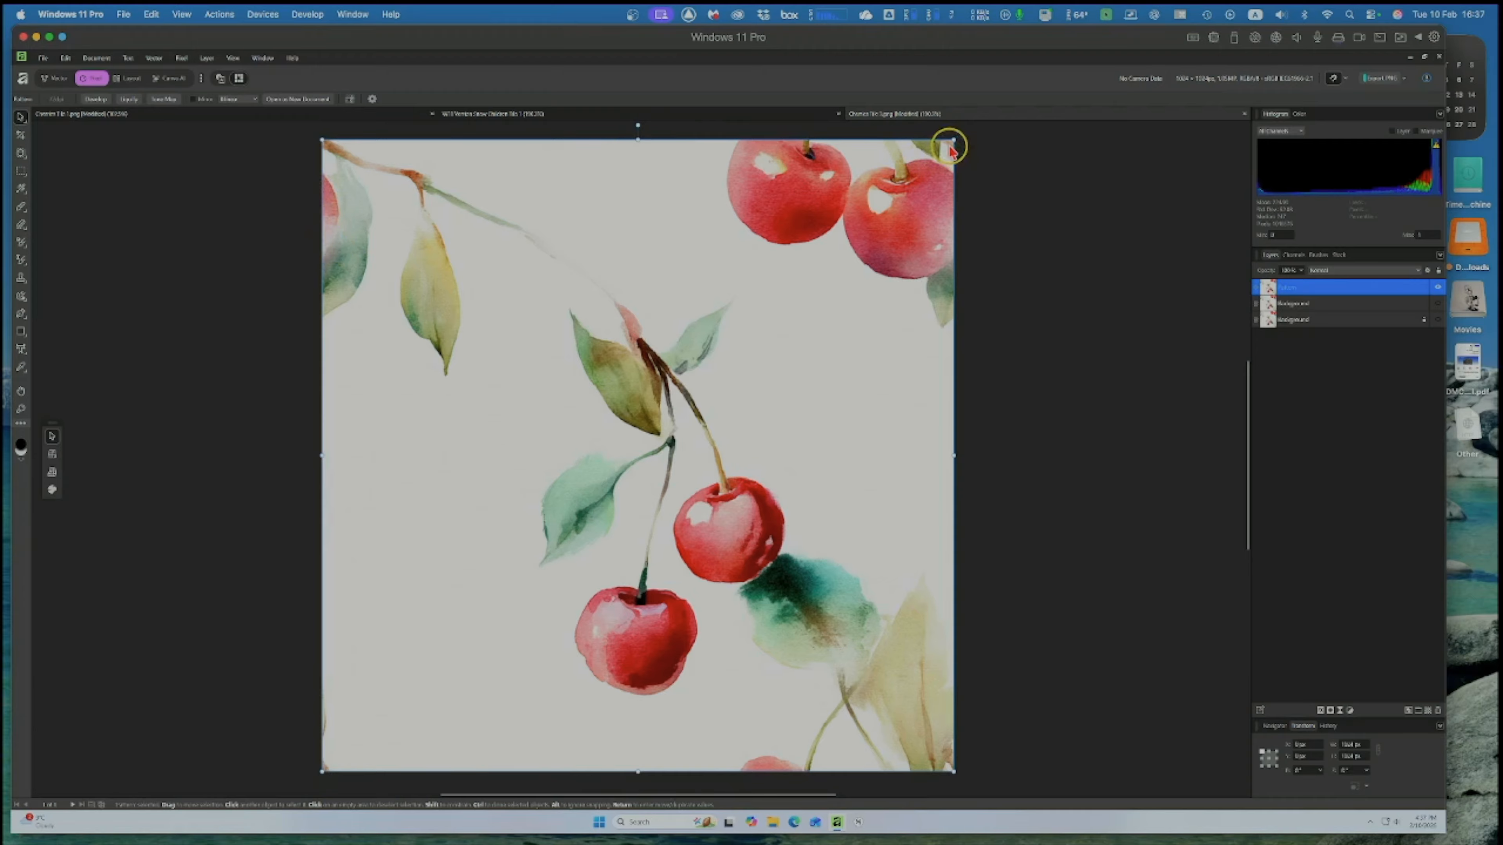
Scale the cherries pattern tile down proportionally from its upper outer corner to about 29 px square.
drag(953, 140, 916, 178)
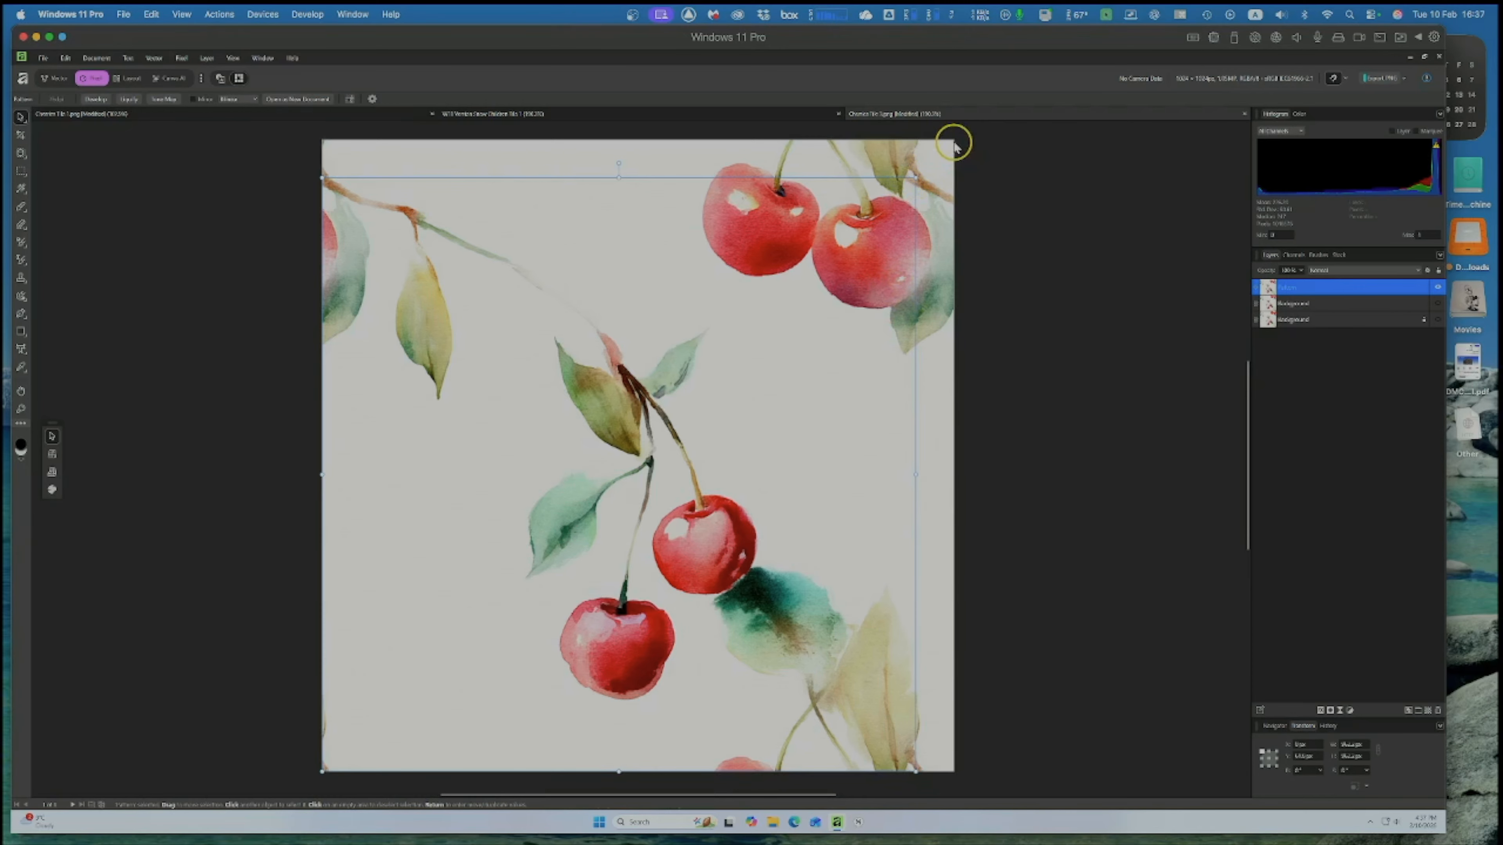
drag(915, 178, 361, 754)
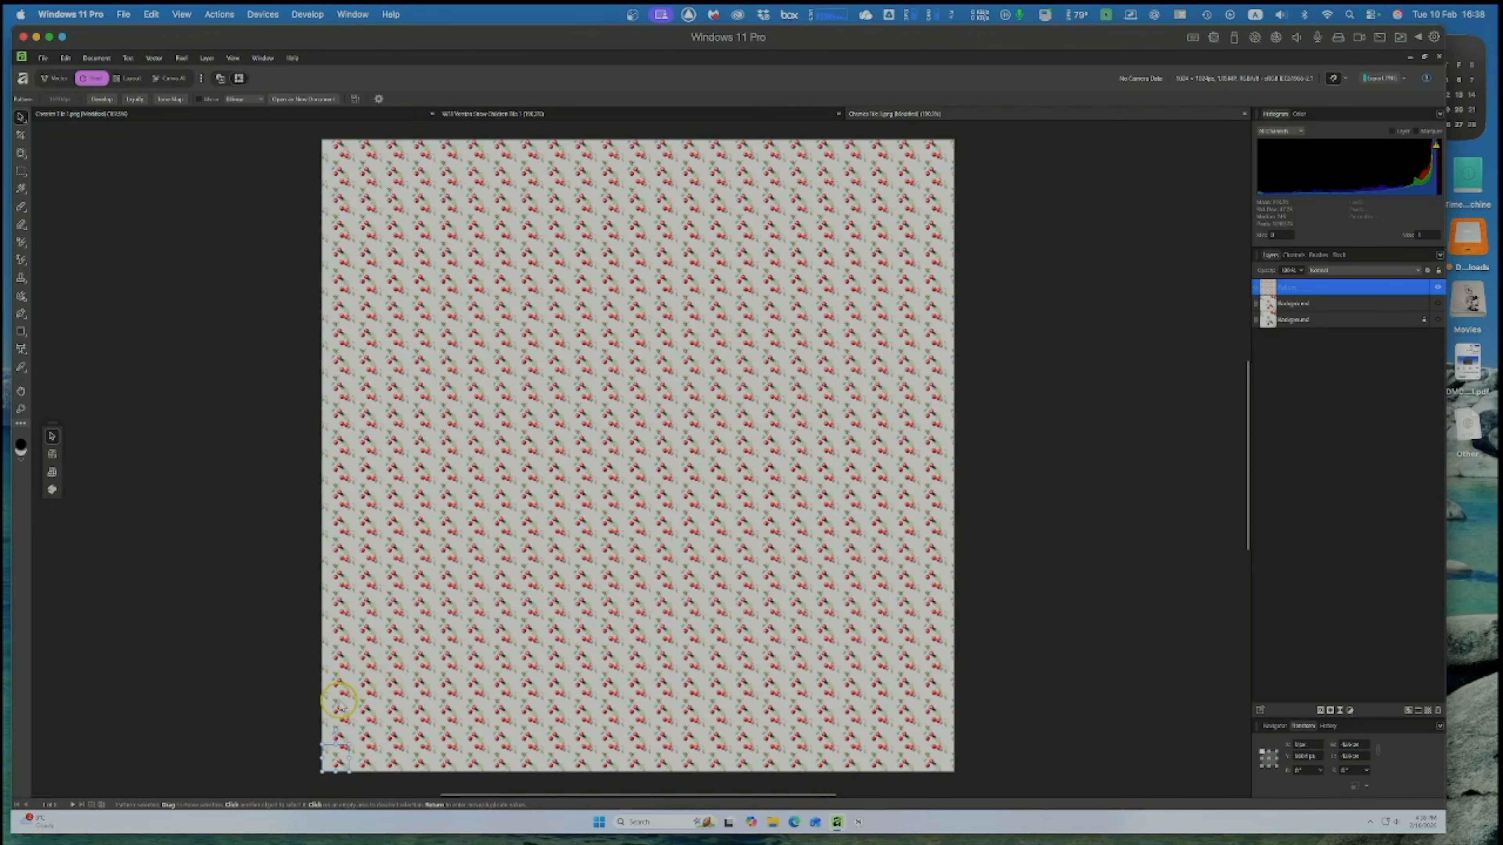
drag(346, 745, 335, 757)
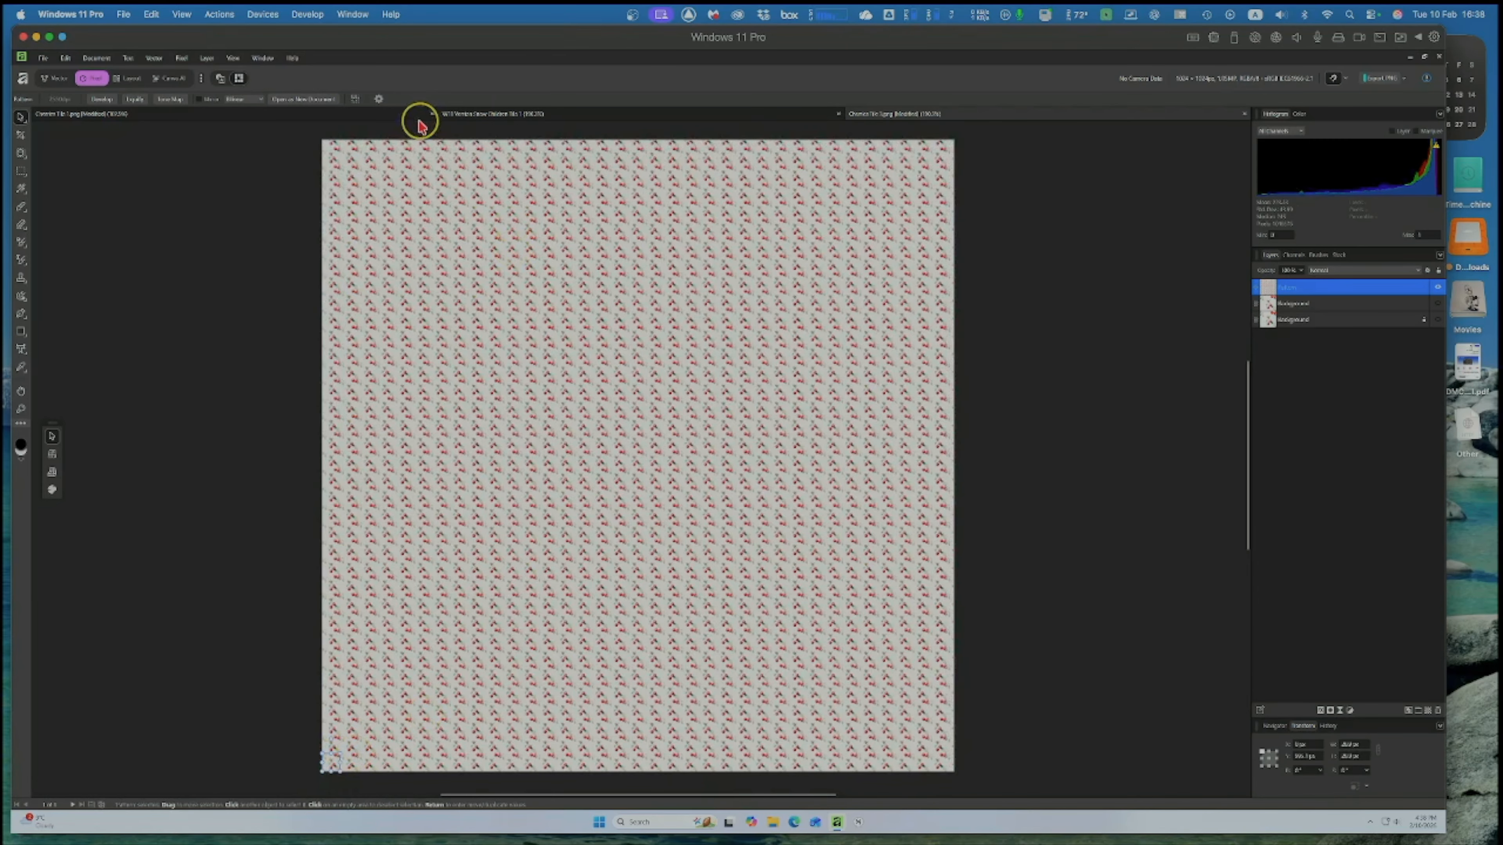
Save the cherries pattern document as an Affinity file, adding W11 to the front of its file name.
click(123, 16)
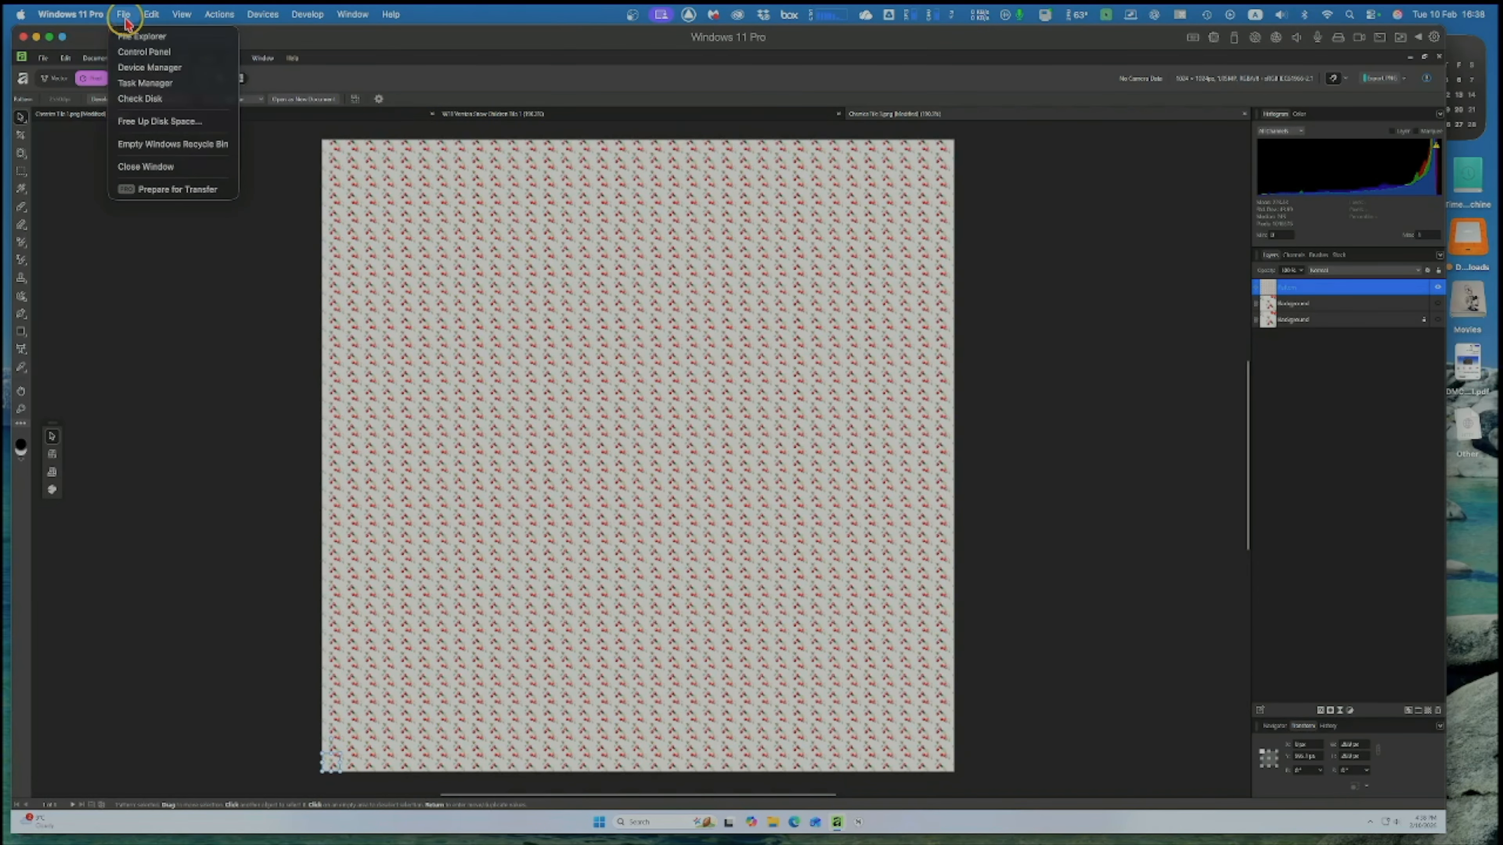
click(252, 262)
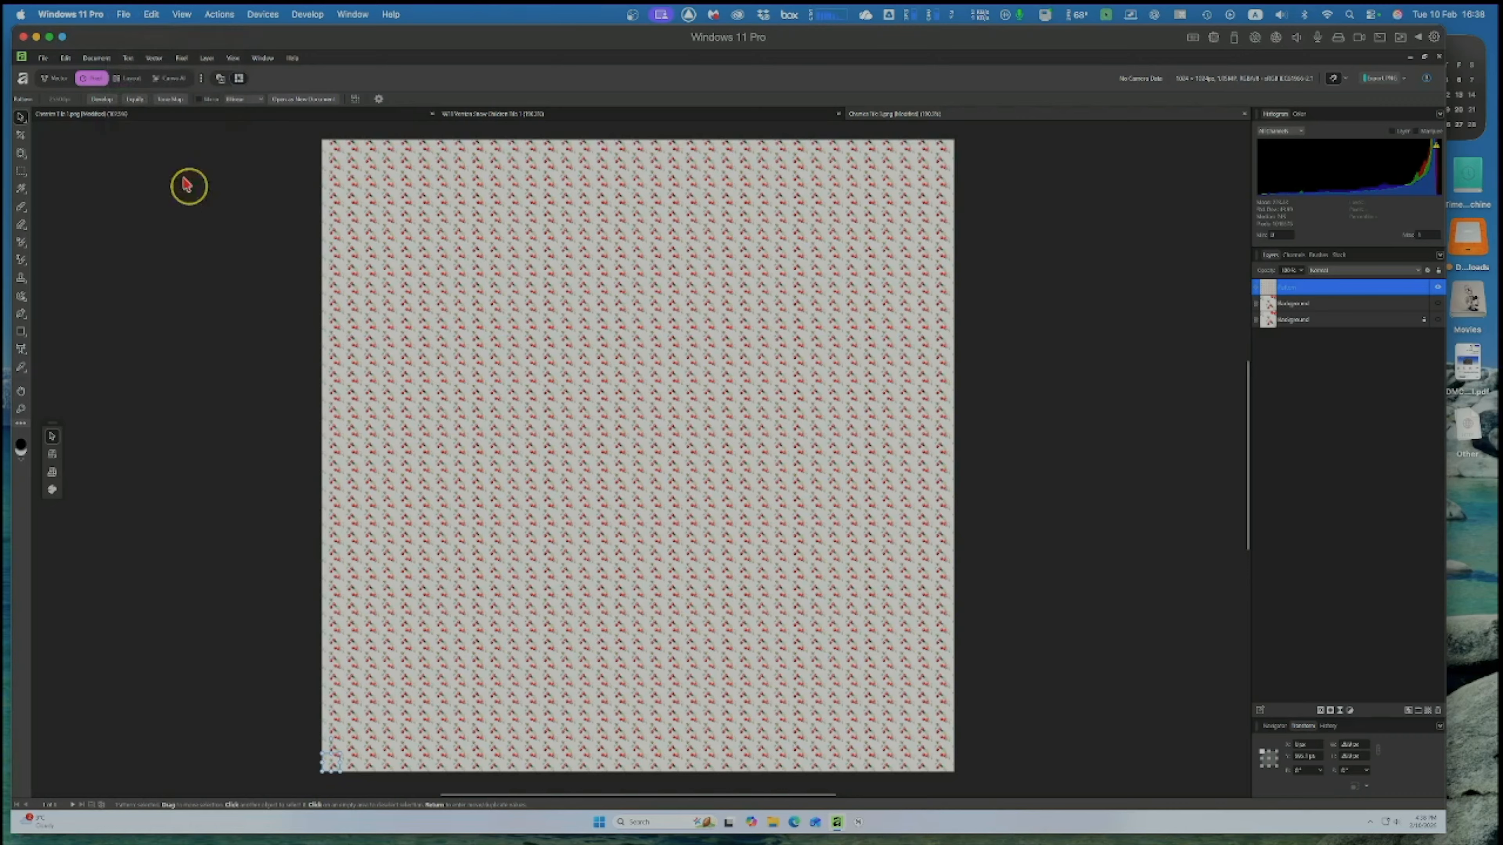
click(47, 59)
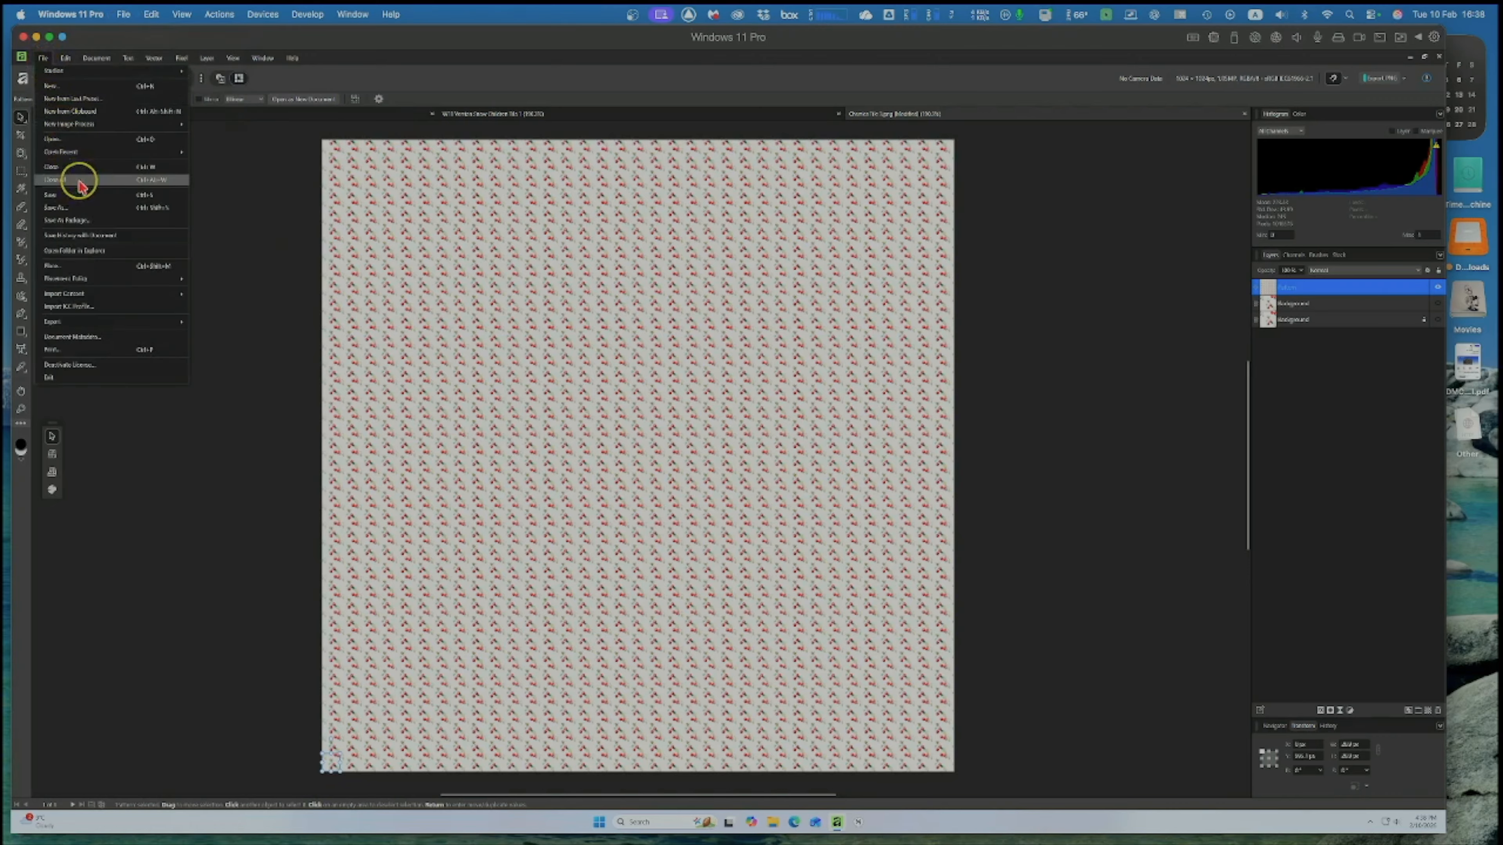
click(85, 213)
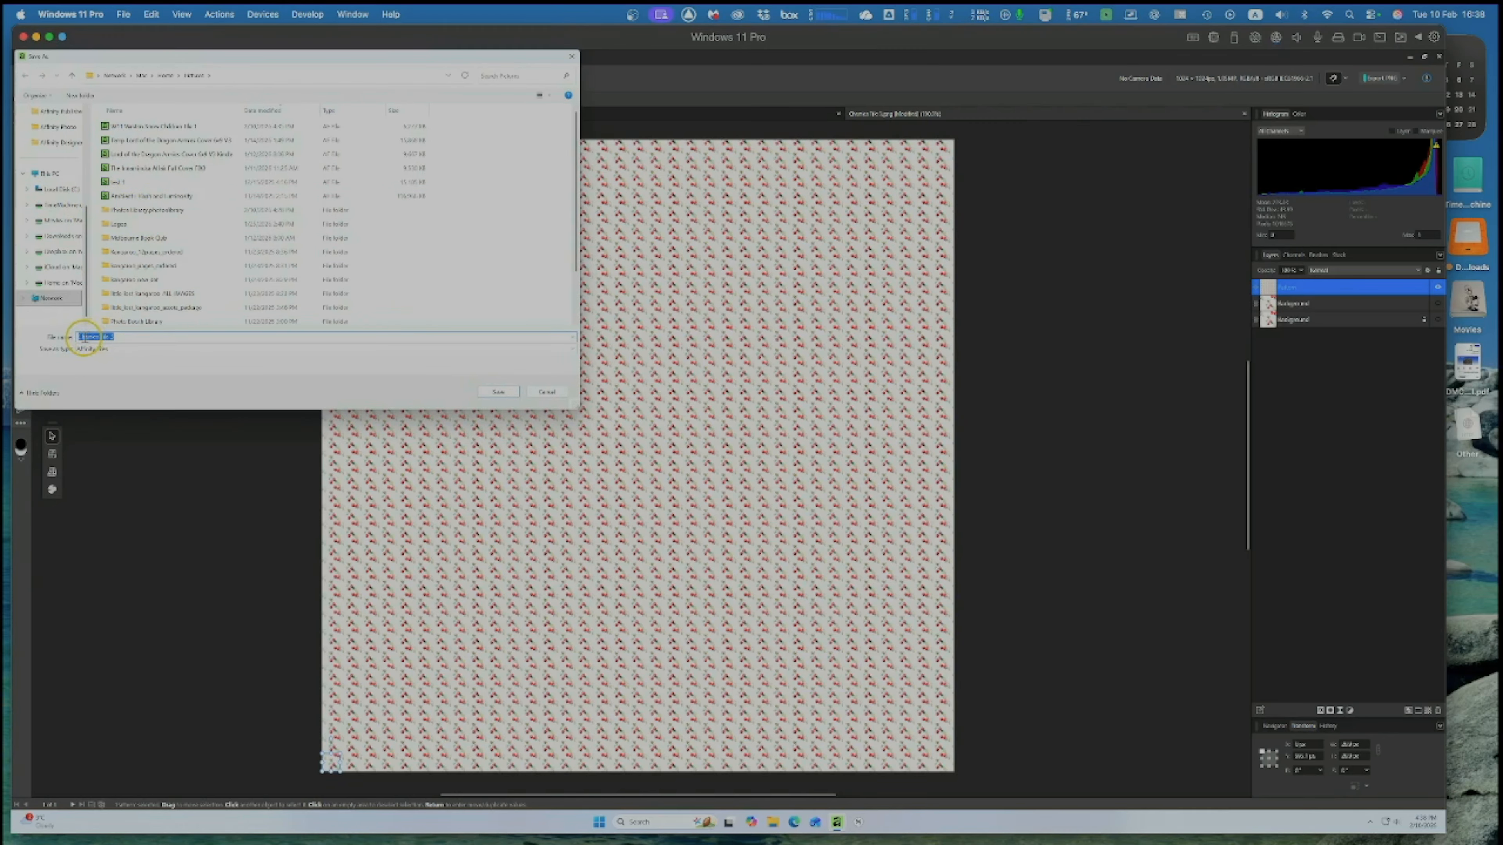
click(98, 348)
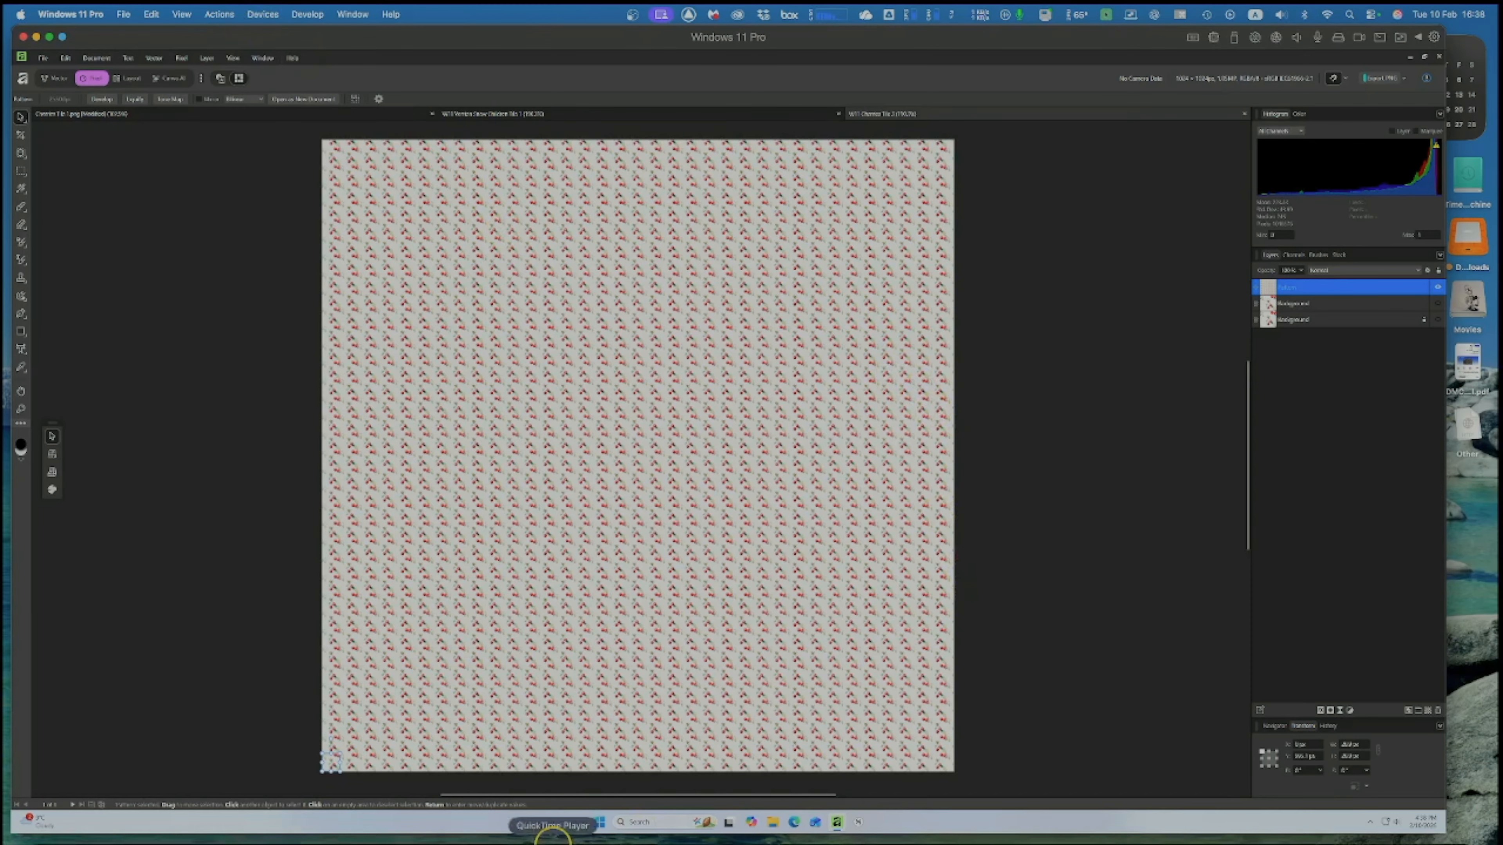
Switch to Safari and bring up Midjourney's Organize page.
mouse_move(562, 839)
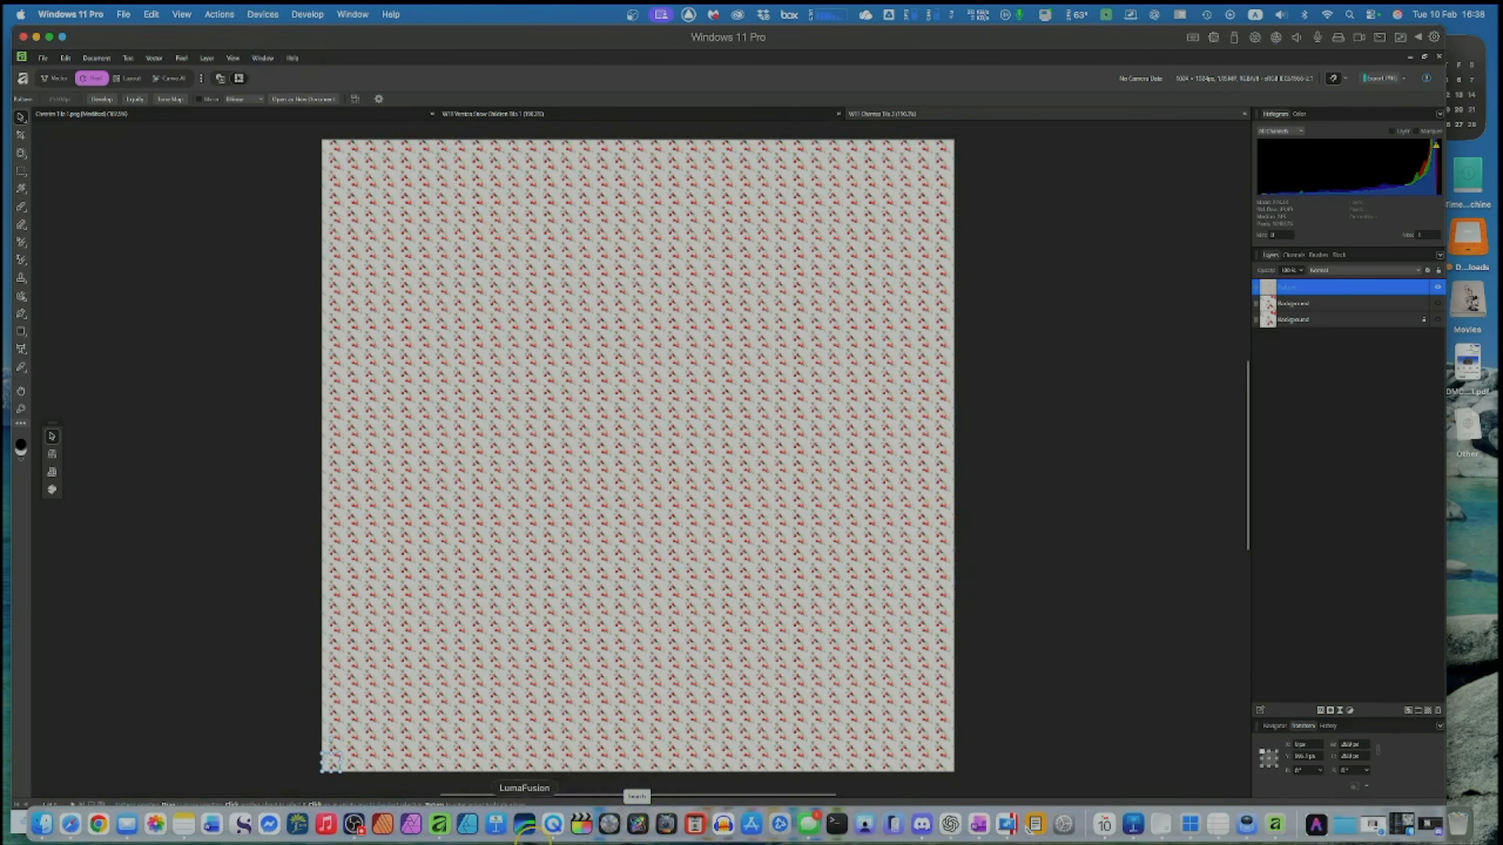
click(70, 824)
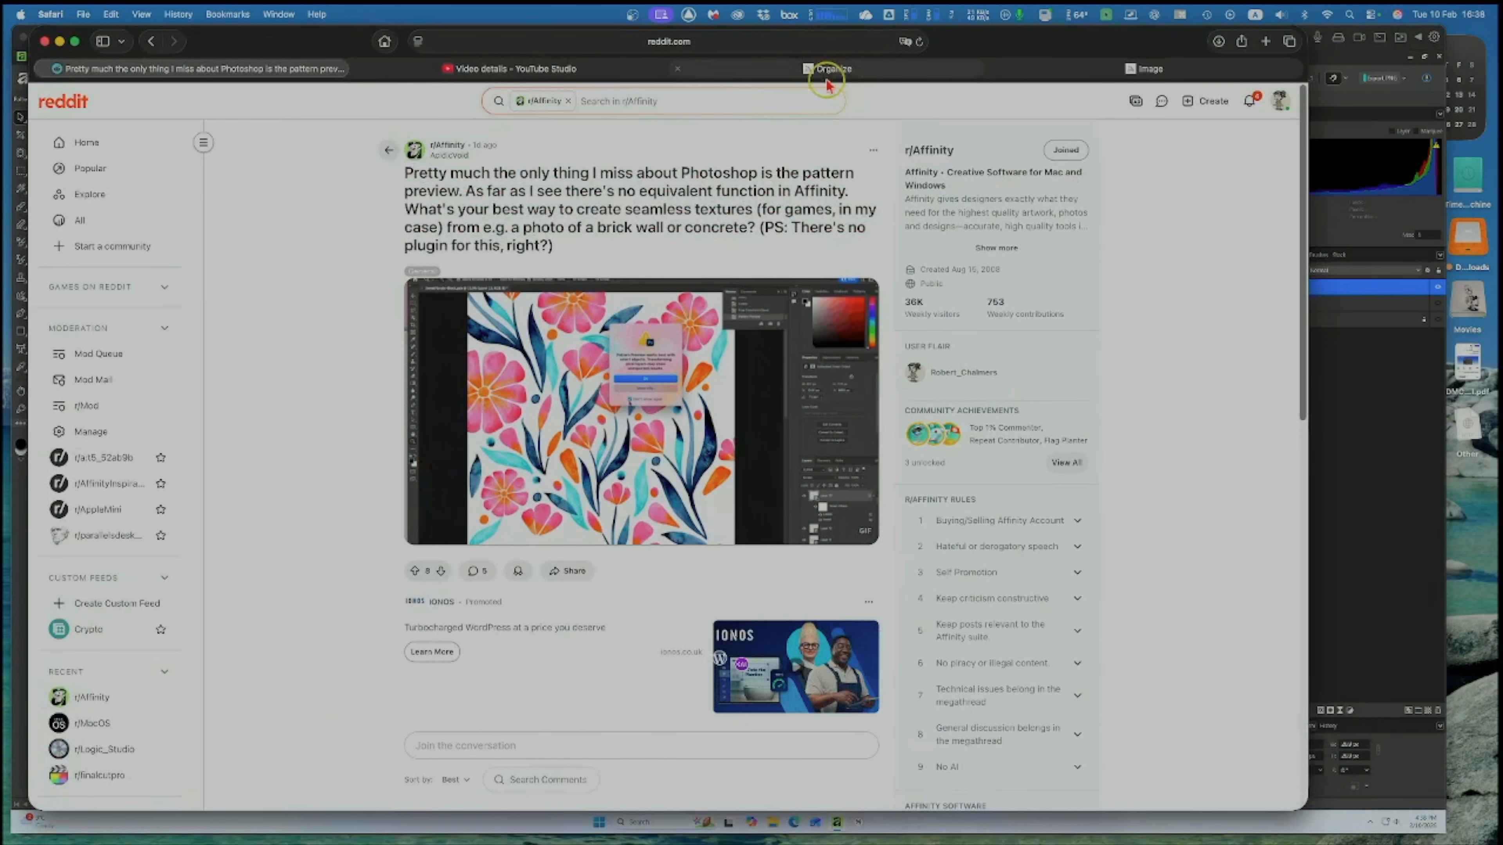
click(604, 75)
click(875, 70)
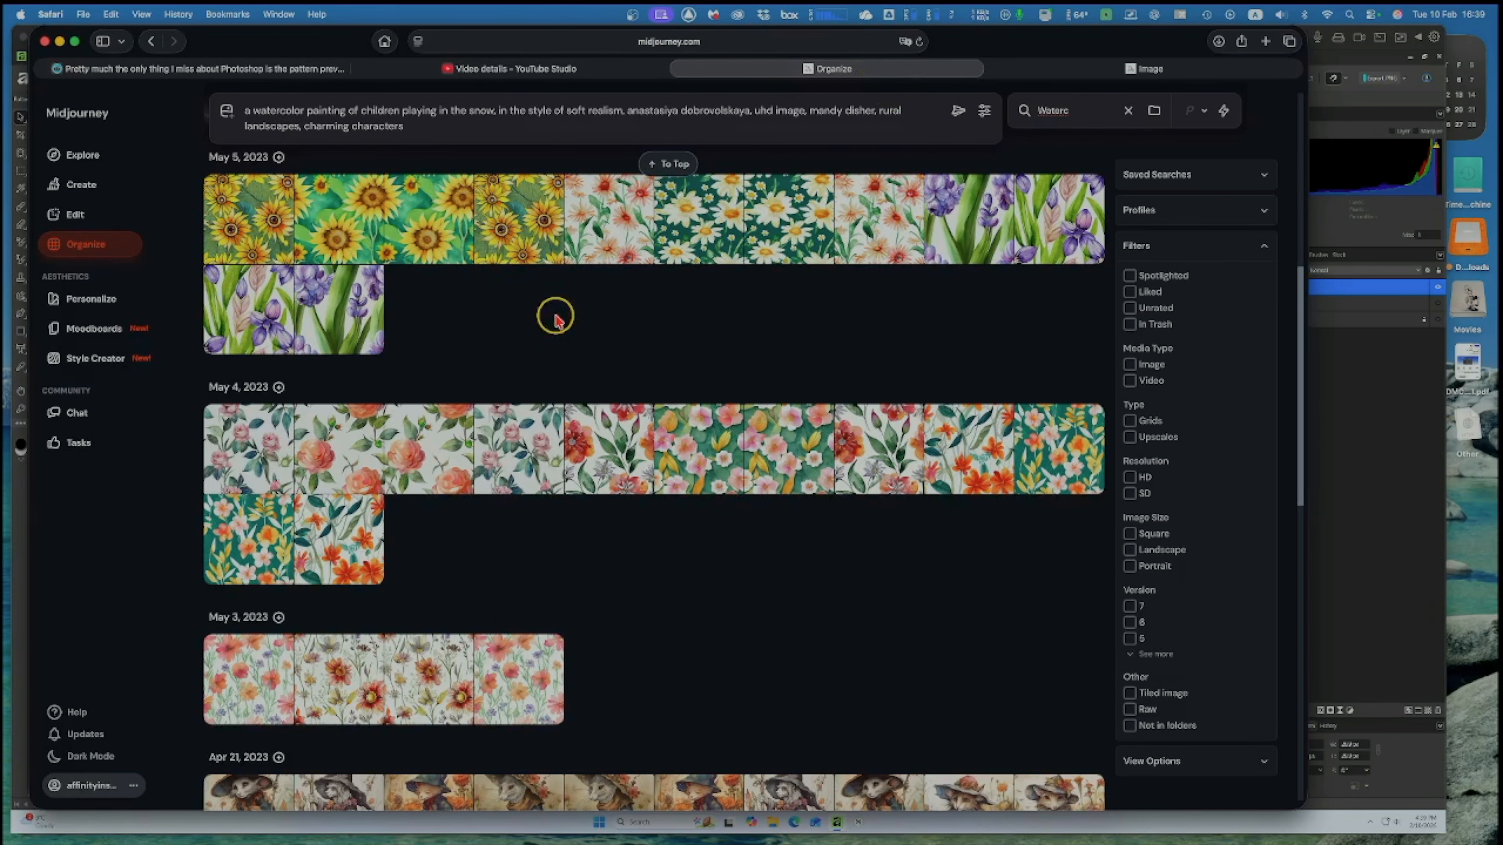
Look through the Midjourney gallery, viewing today's first cherries image and the green garden daisies pattern of May 5, 2023 enlarged.
scroll(556, 314, up, 1)
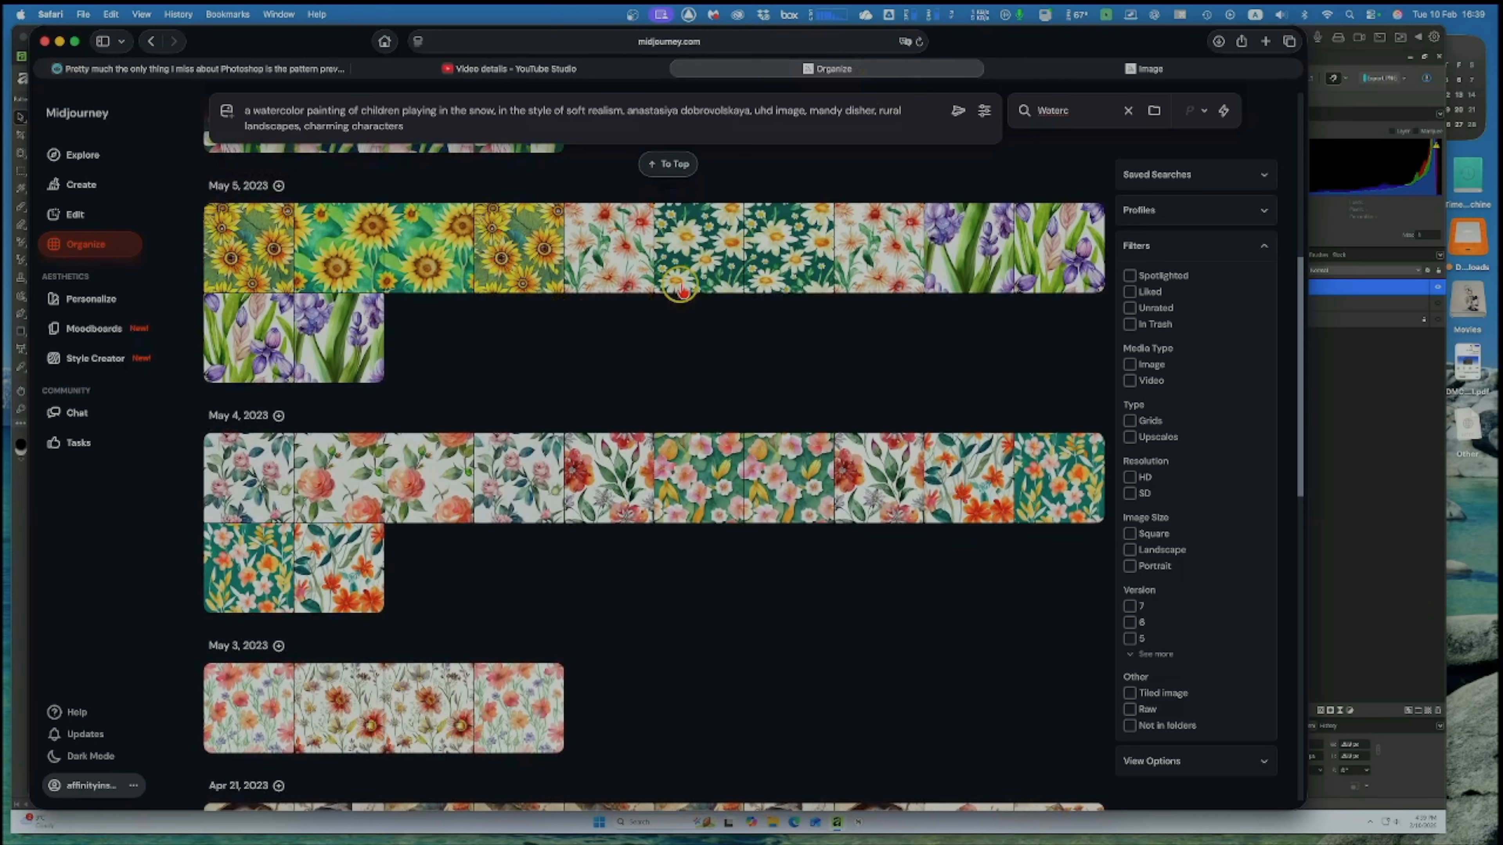
scroll(666, 374, up, 4)
scroll(668, 374, up, 5)
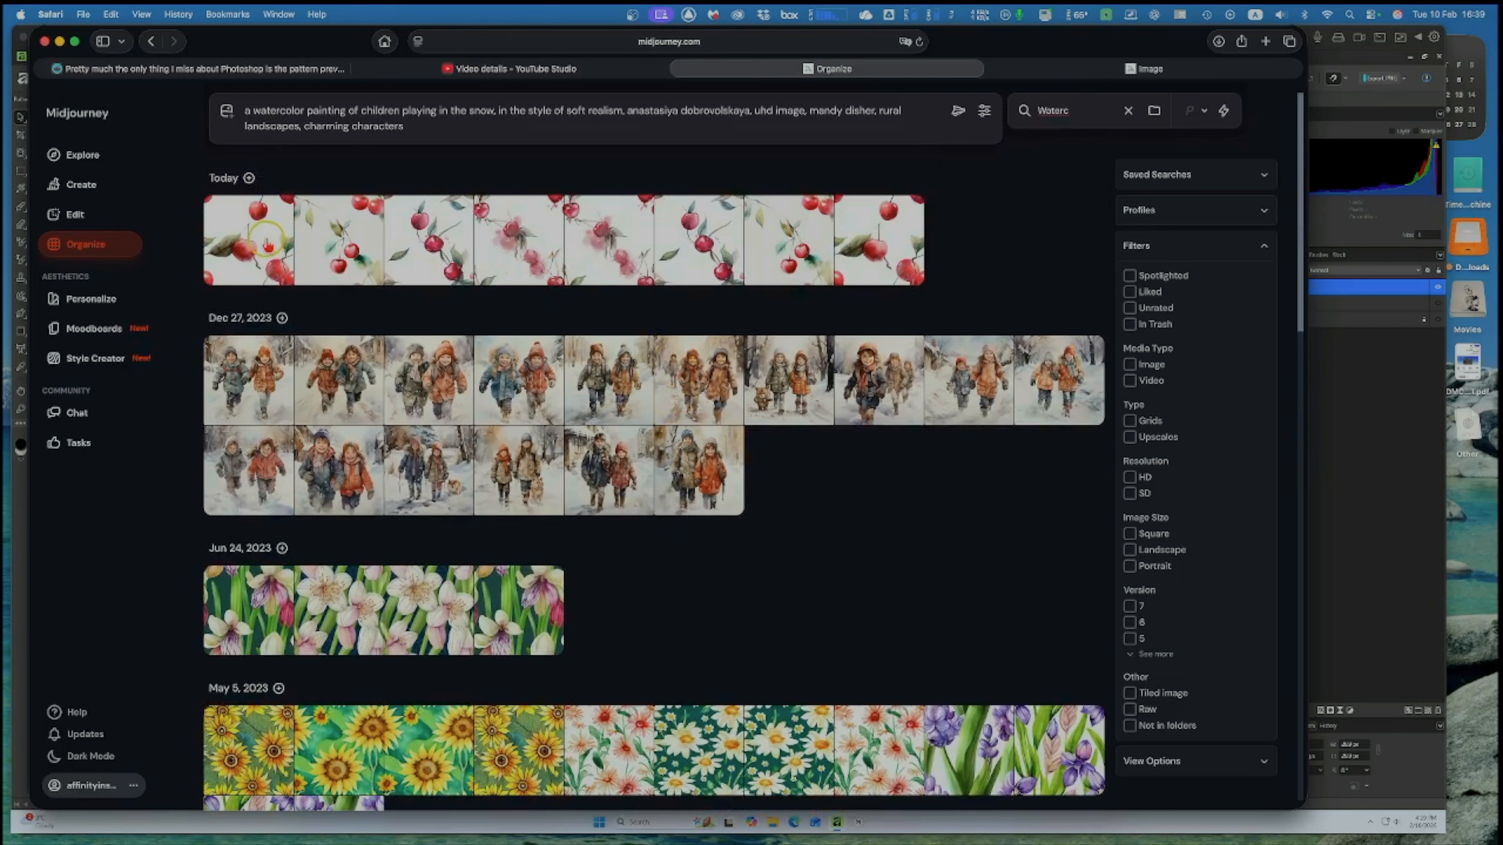
click(261, 249)
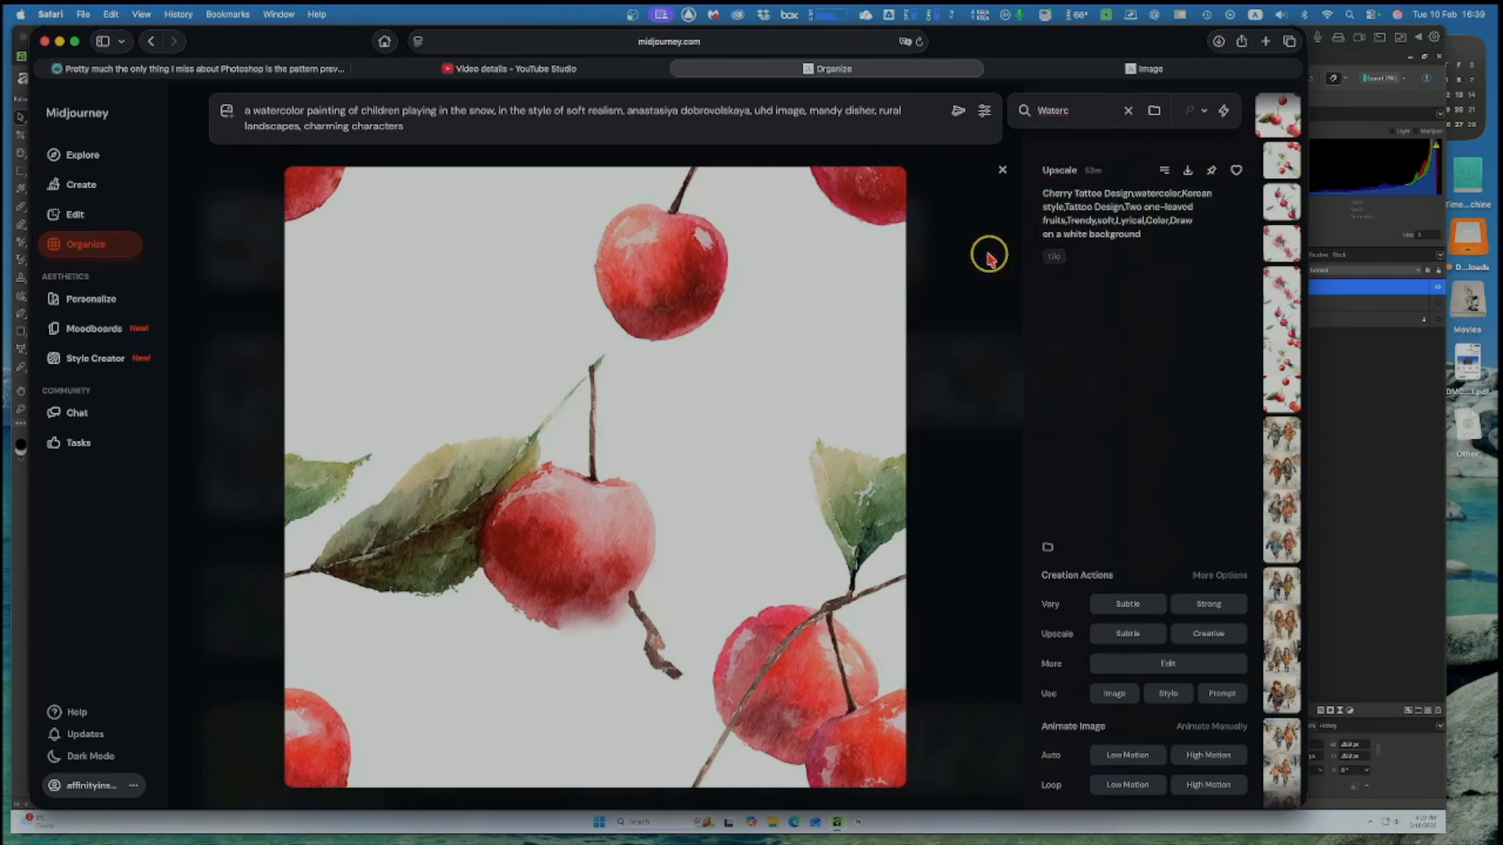
click(1001, 171)
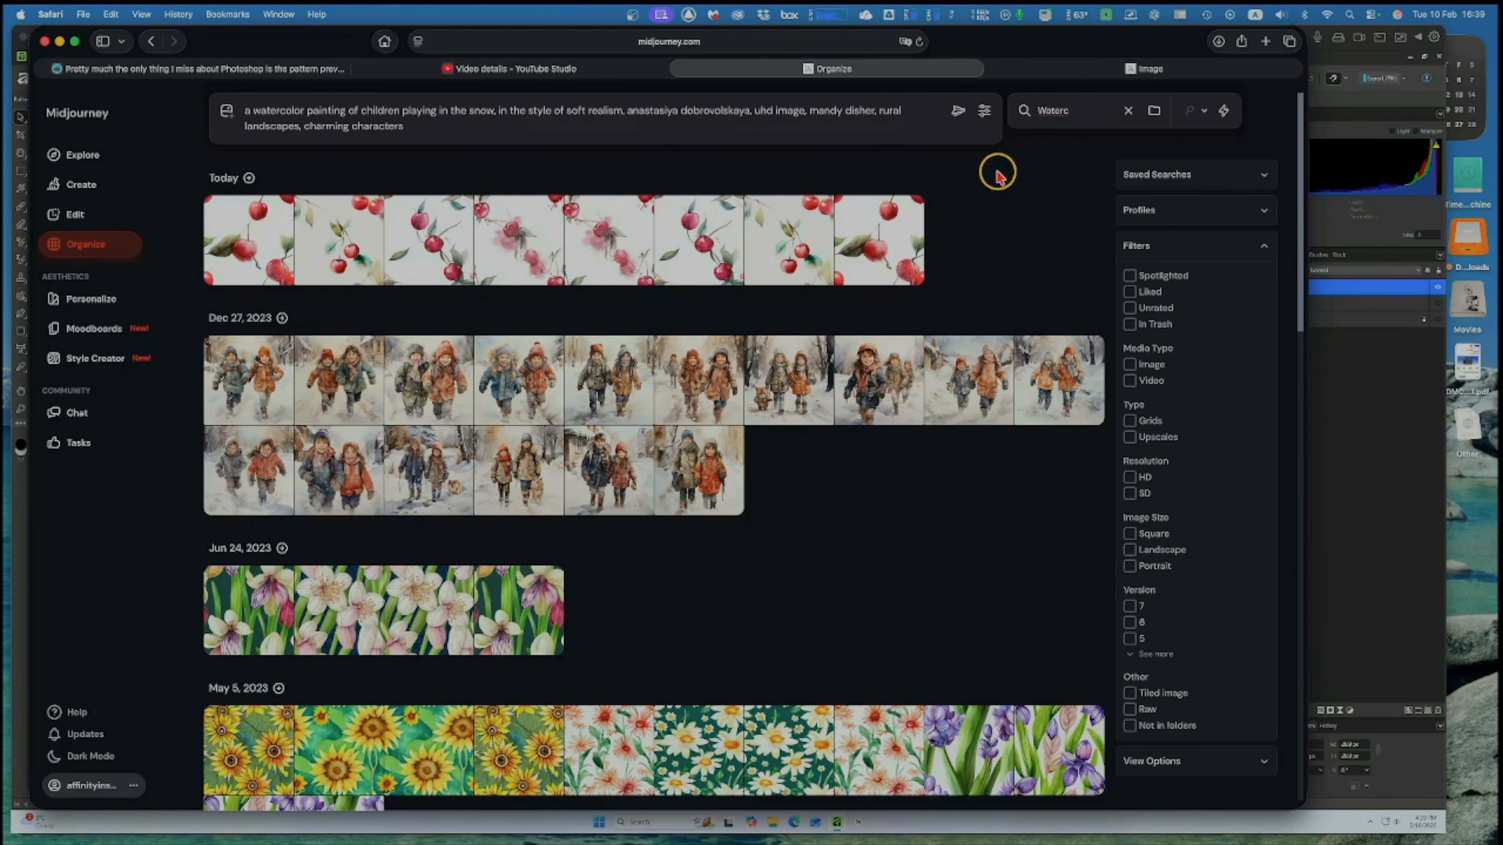
scroll(822, 432, down, 5)
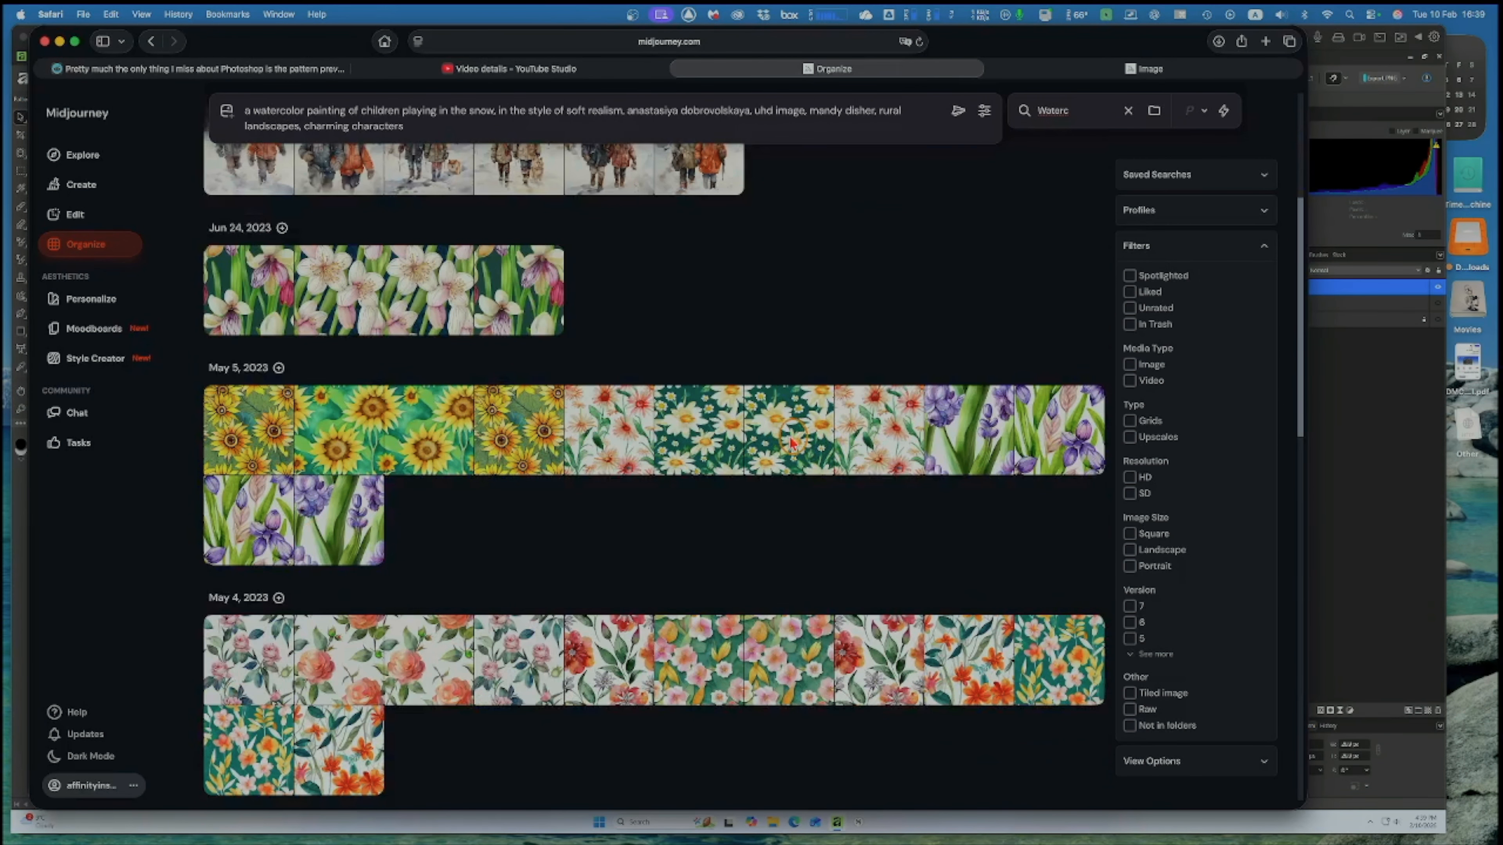
click(792, 441)
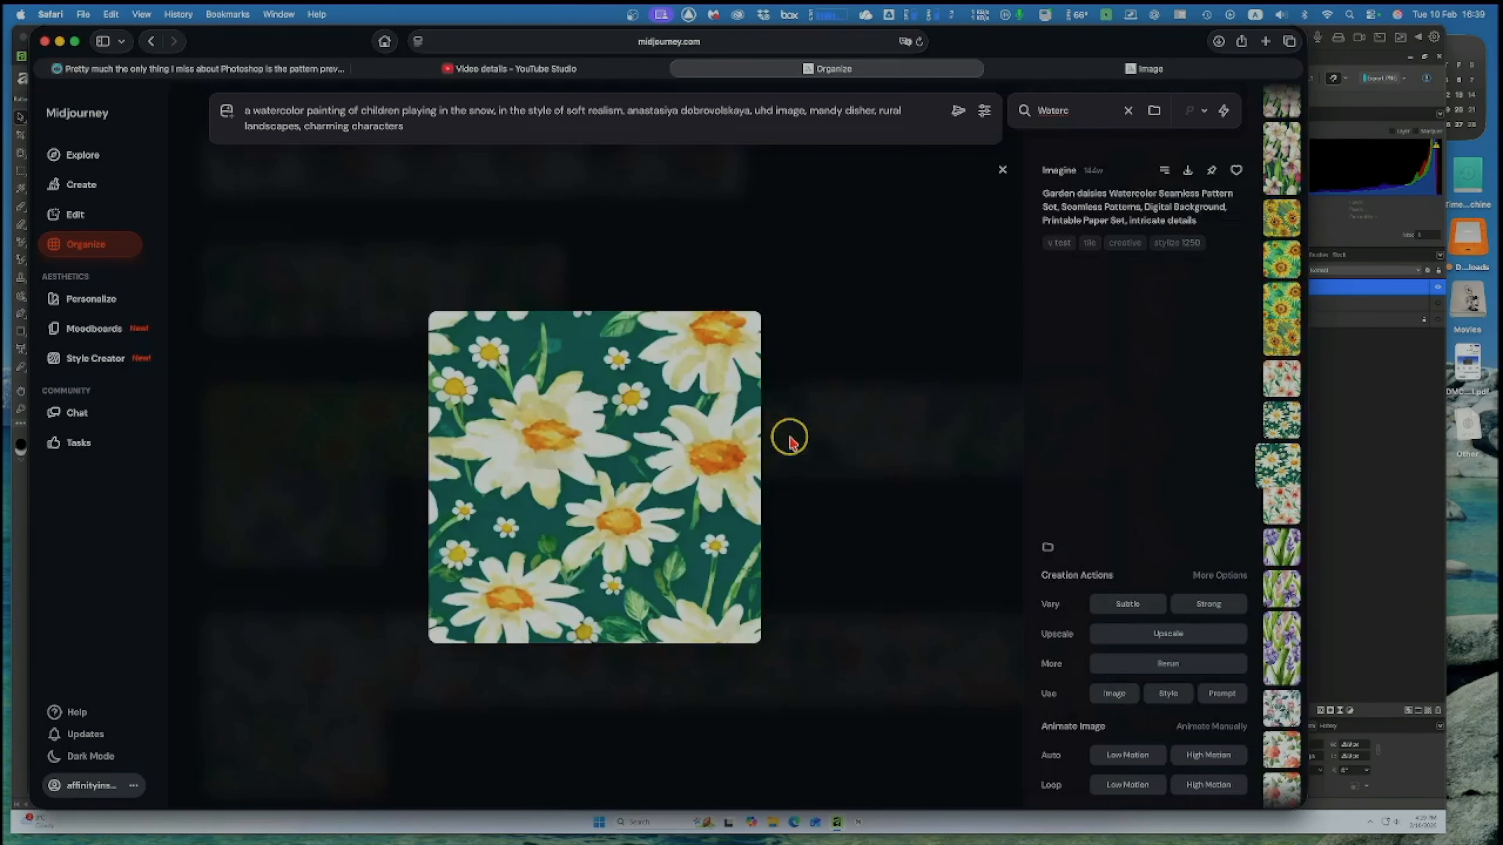
click(1001, 173)
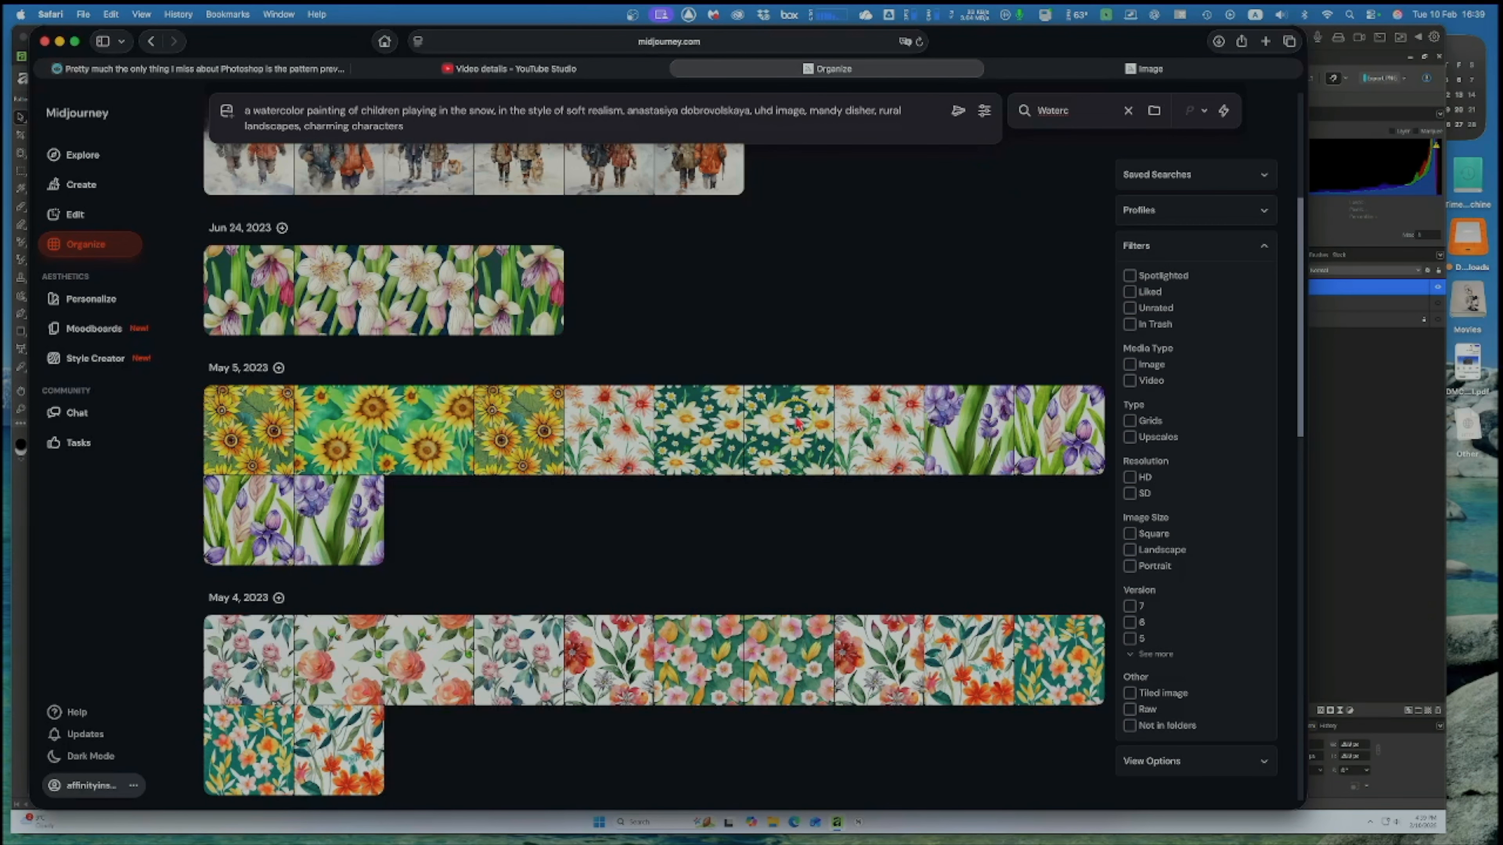
Open the last Meadow Flowers pattern of May 3, 2023 and copy its prompt text.
scroll(763, 443, down, 5)
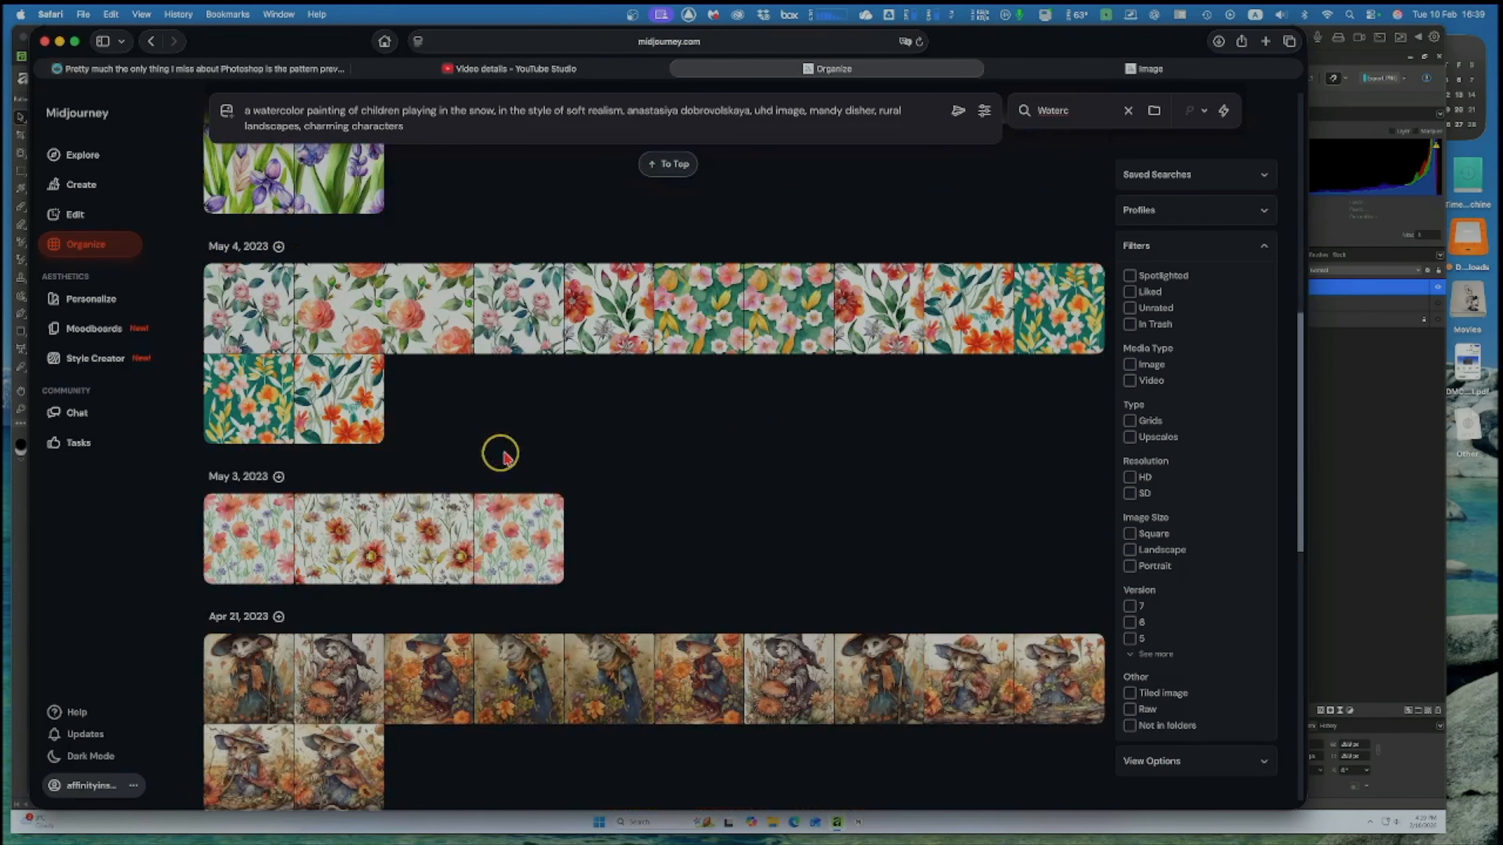
click(512, 534)
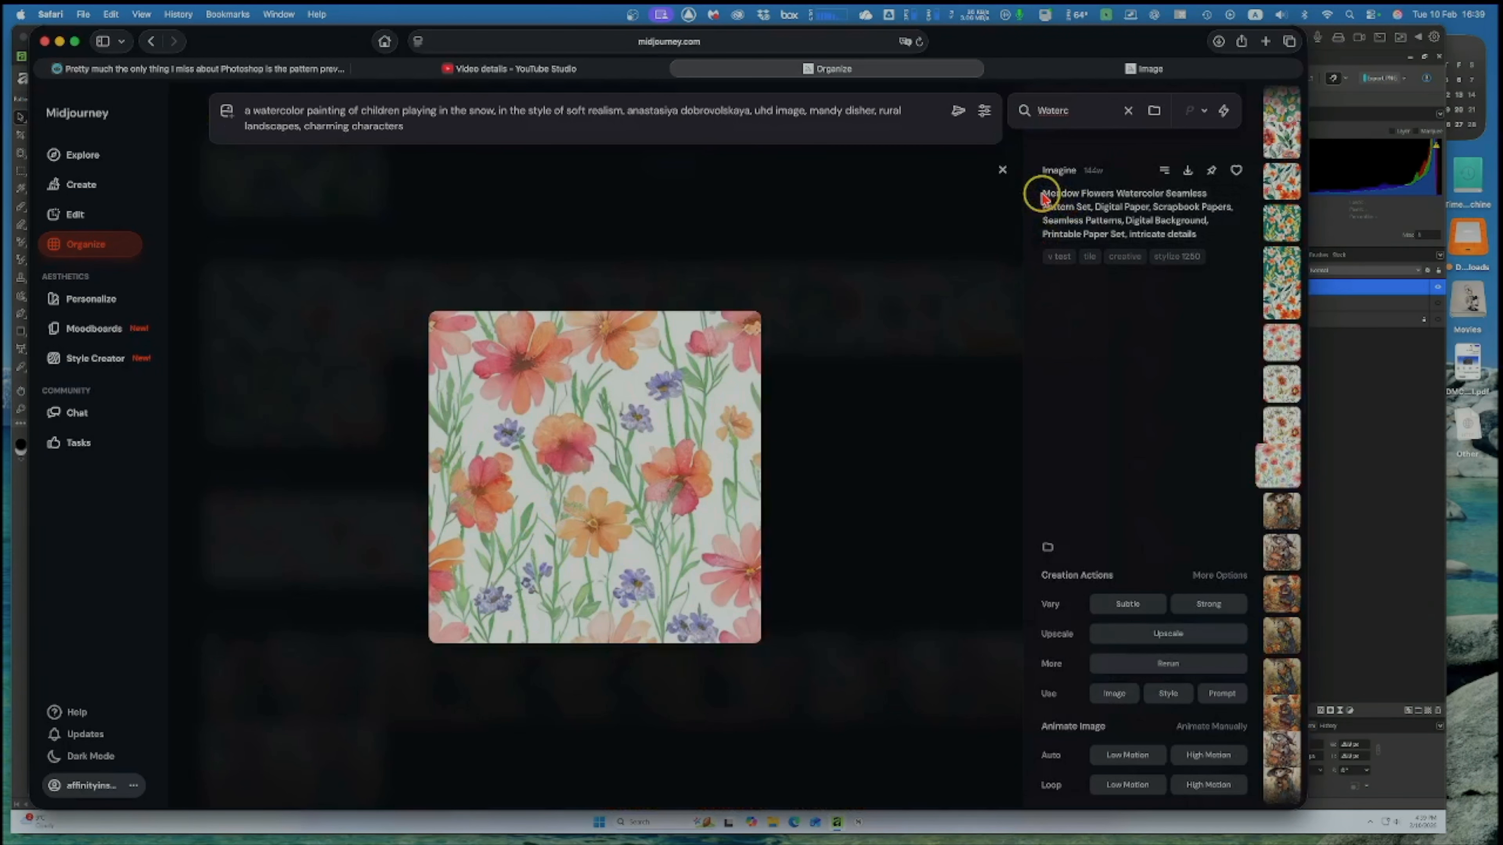
drag(1042, 198, 1199, 241)
key(super+c)
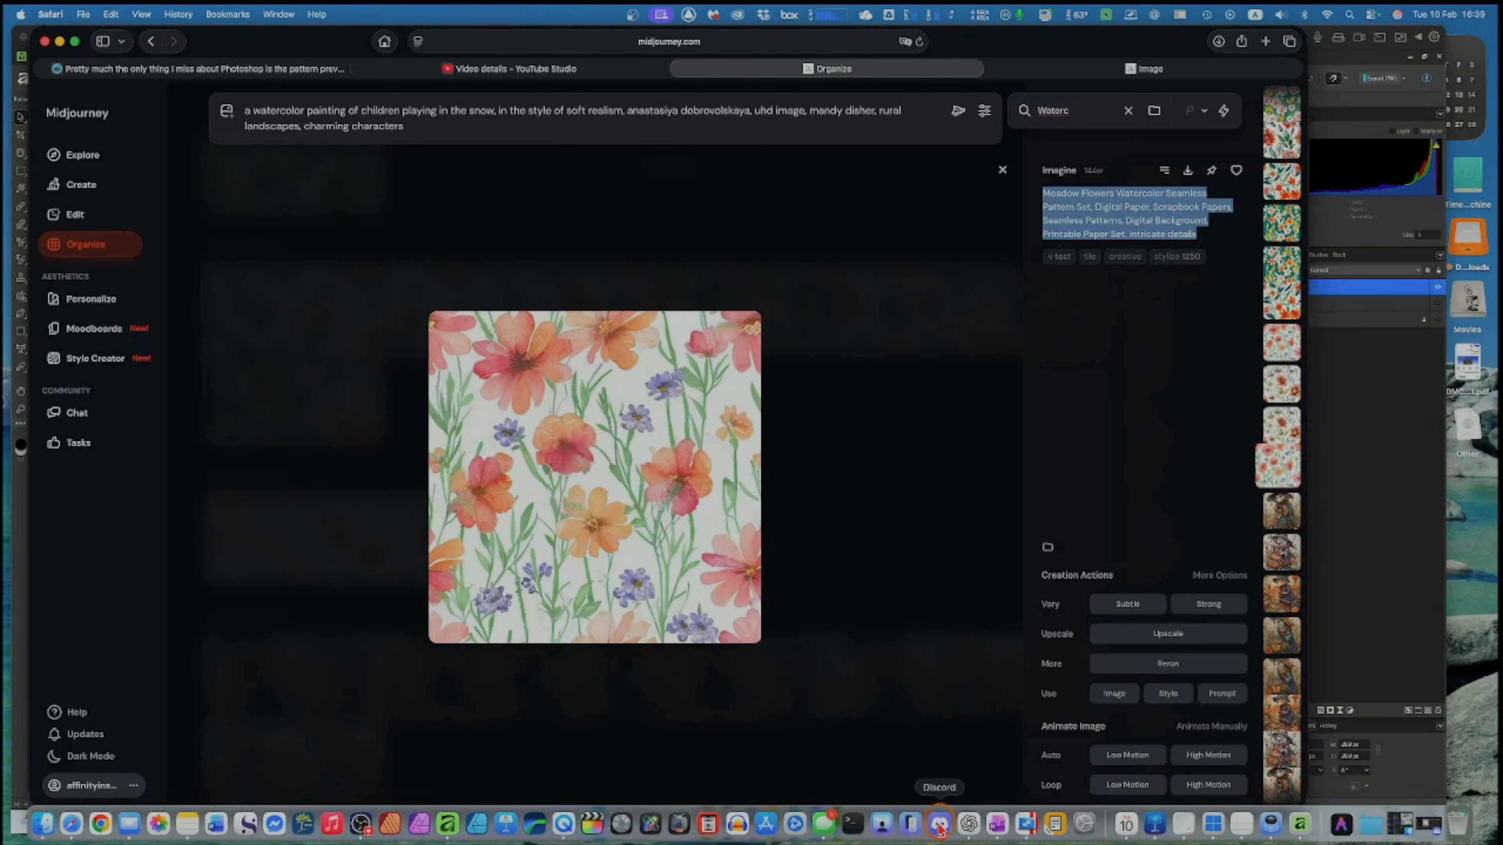
Switch to Discord and submit the copied Meadow Flowers prompt with --tile added through the Midjourney /imagine command.
click(940, 825)
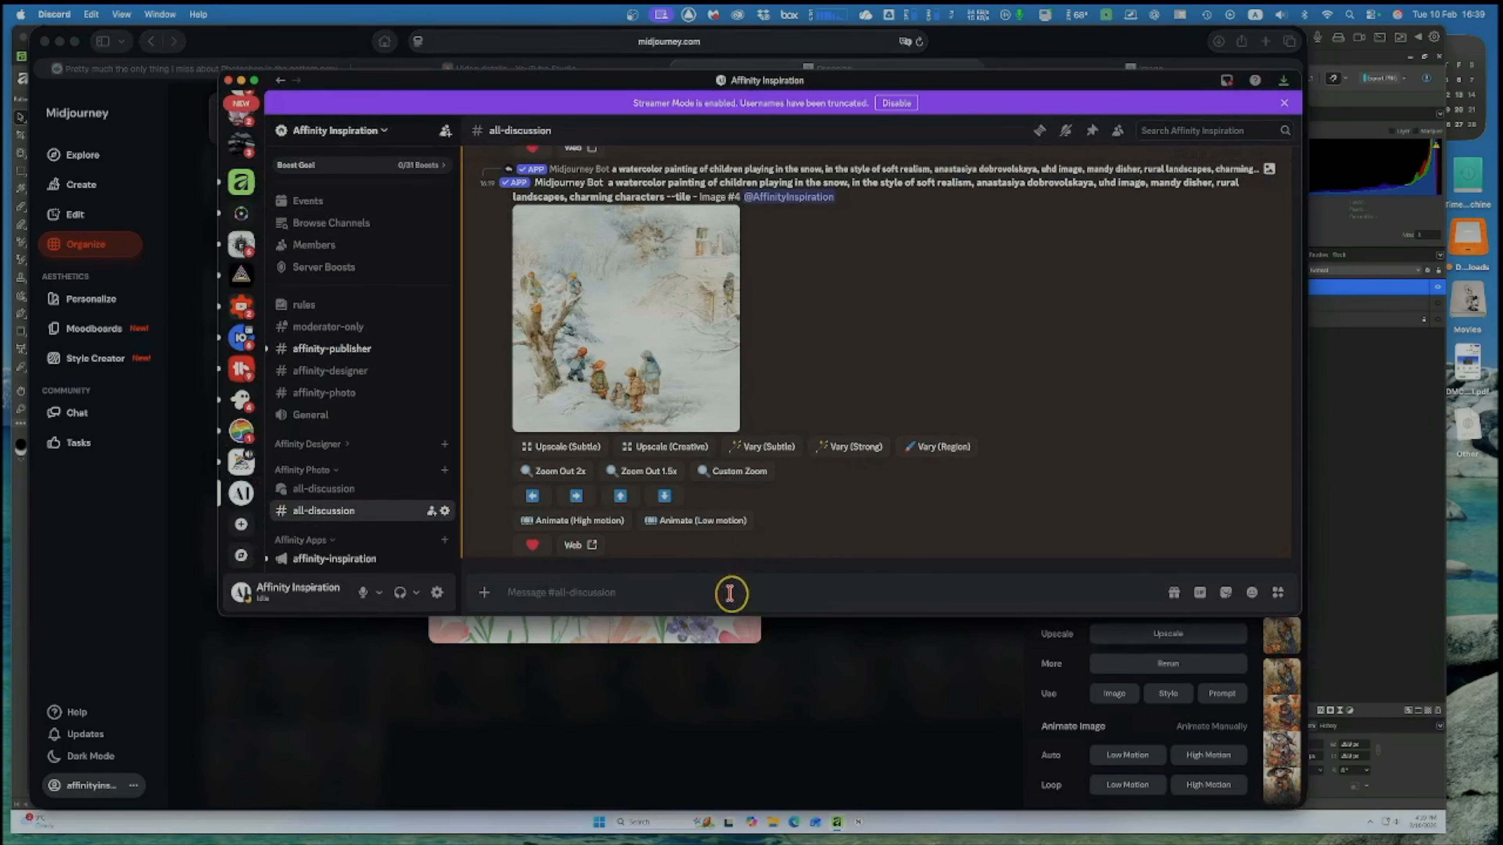
text(/)
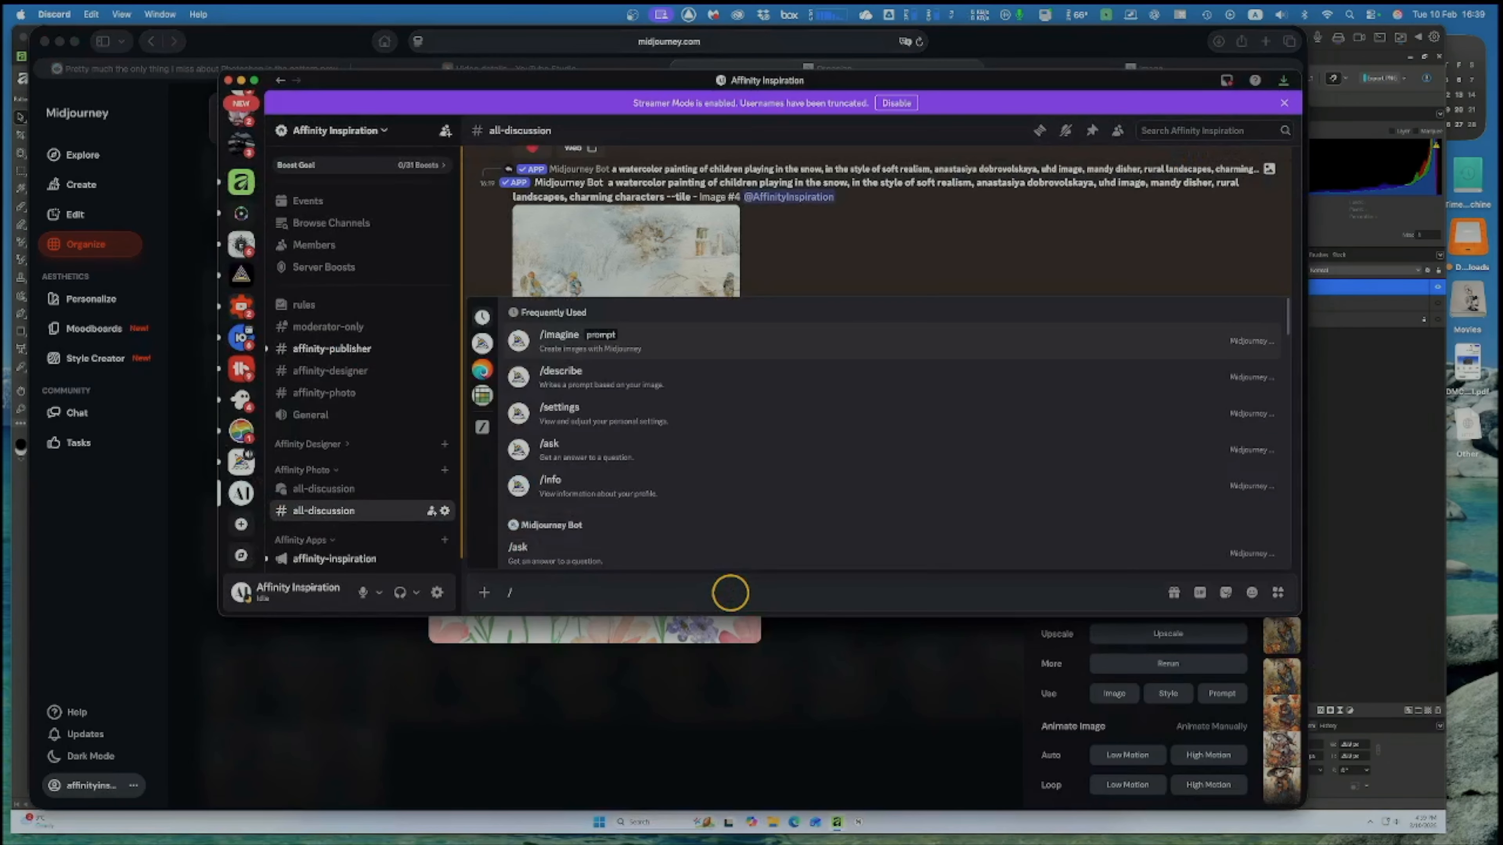
click(636, 338)
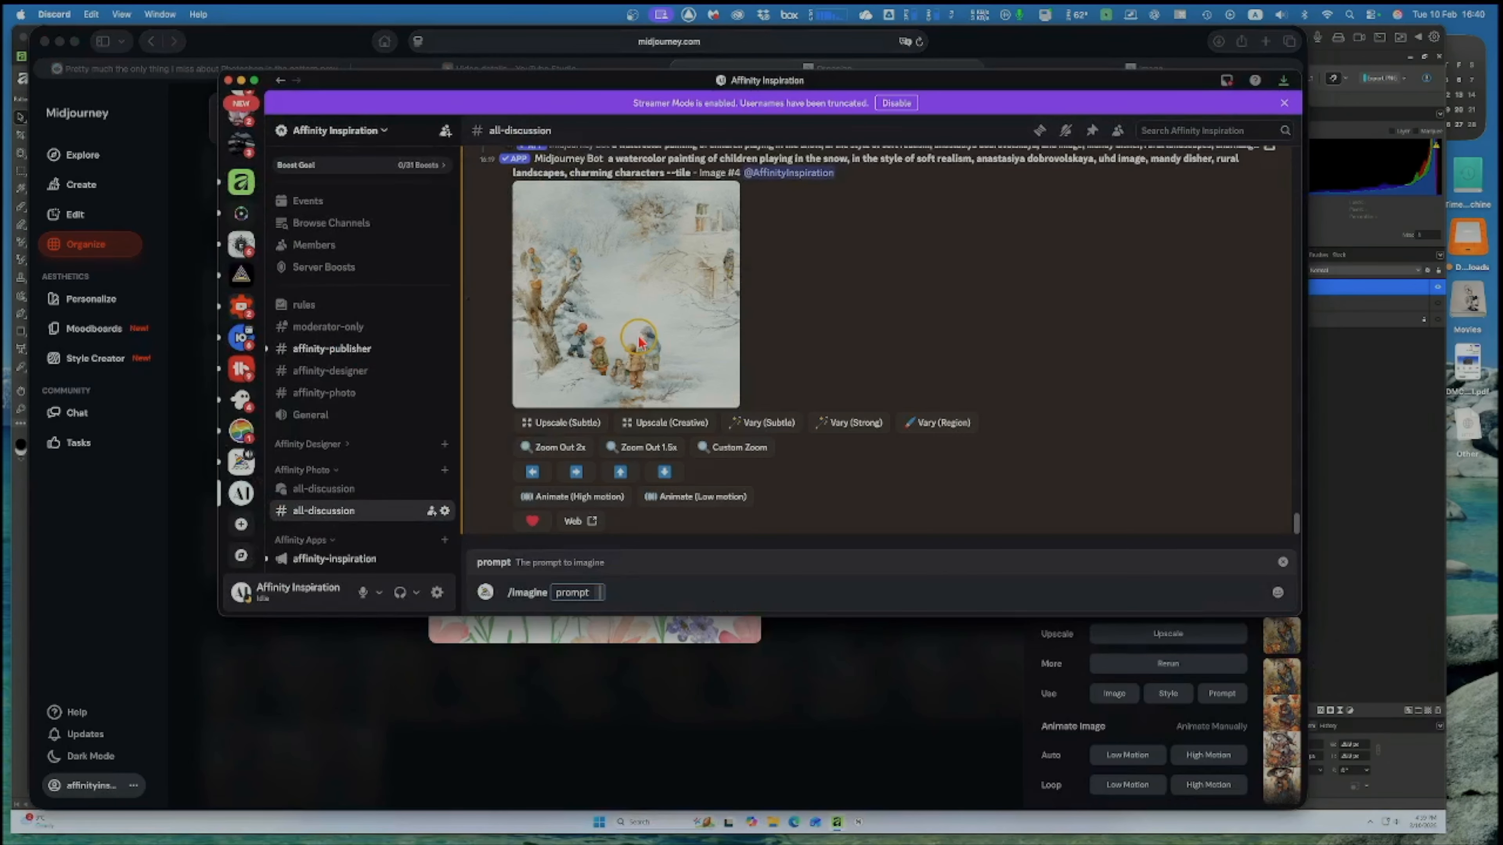
key(super+v)
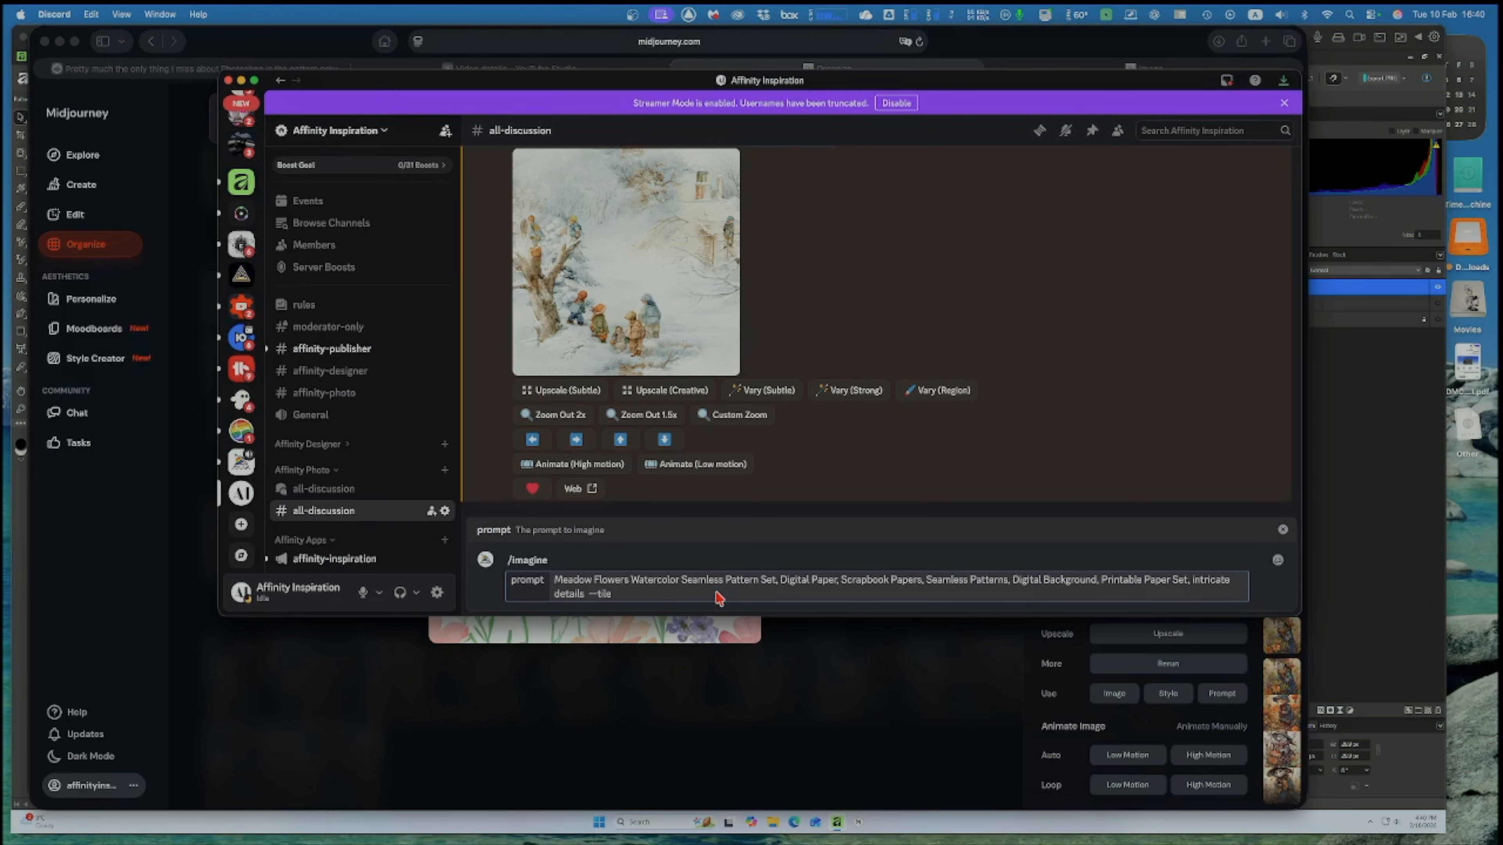
key(Return)
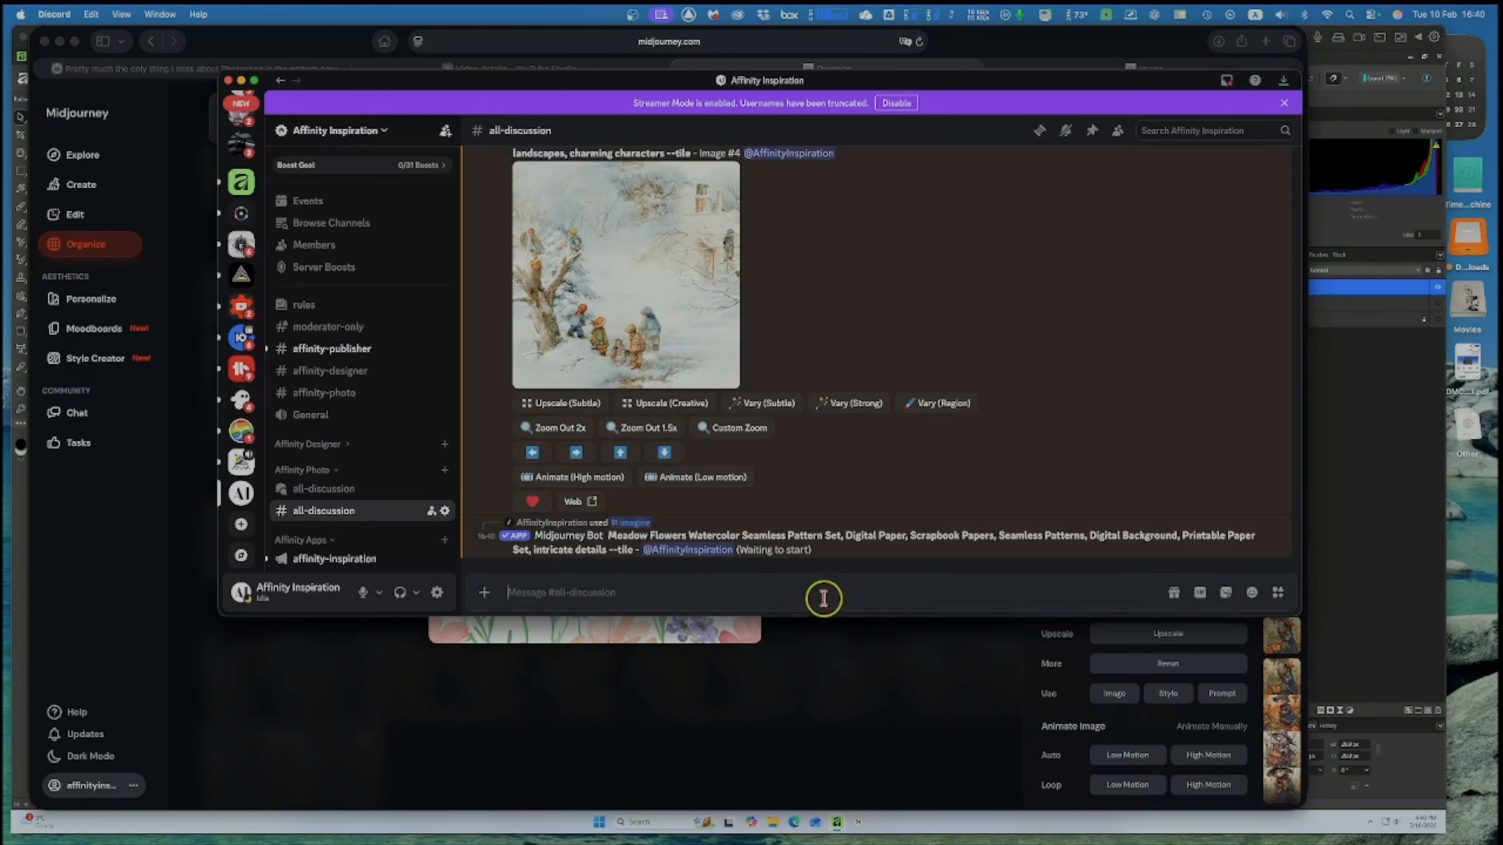
Dismiss the Streamer Mode banner and view the generated Meadow Flowers image grid enlarged.
click(1285, 104)
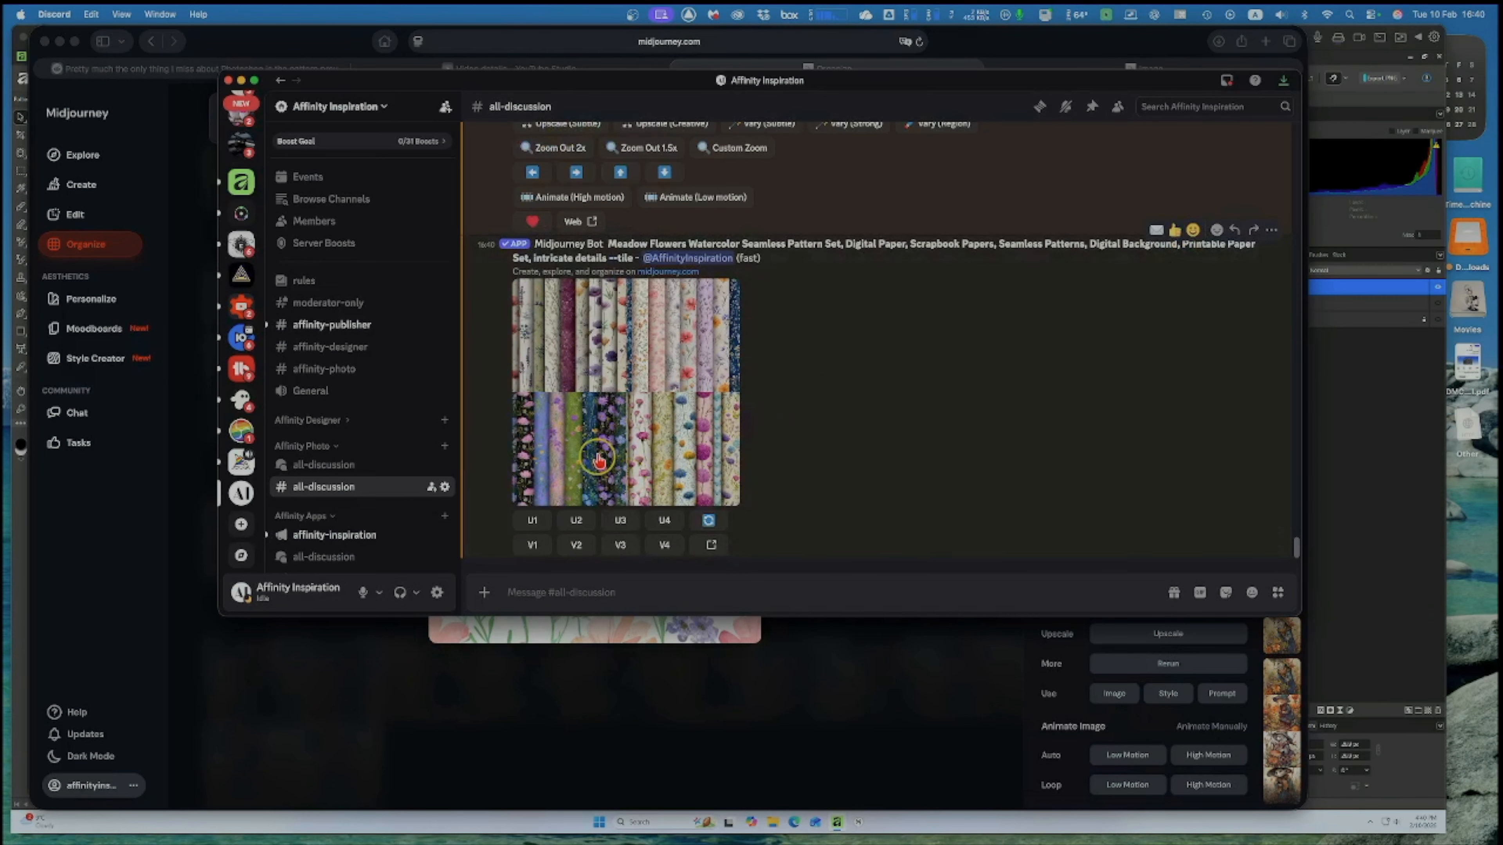
click(631, 396)
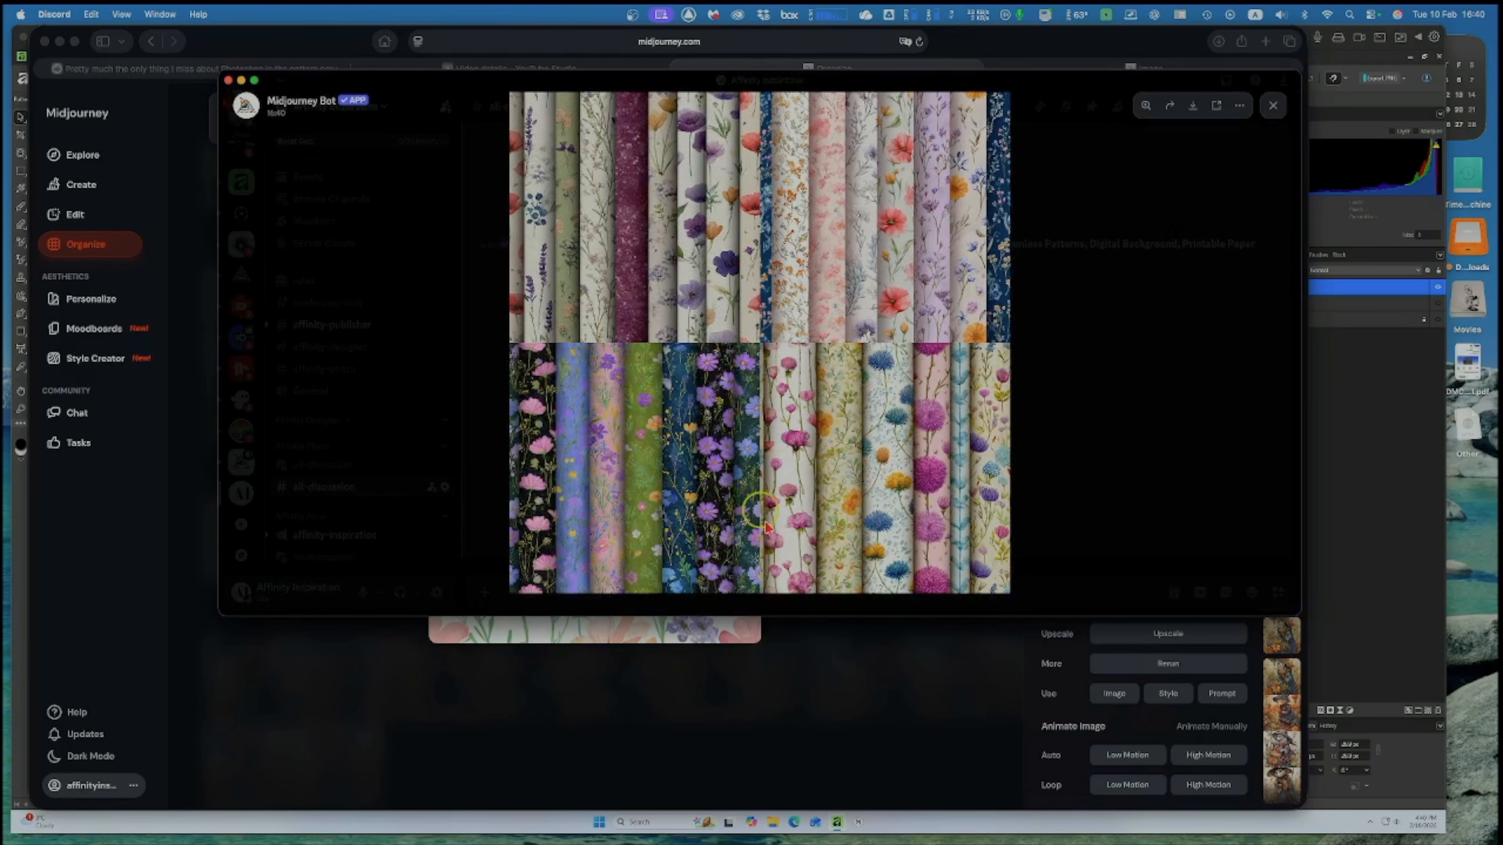
Check the Meadow Flowers image grid enlarged once more, and have Midjourney produce its third image separately.
click(1272, 105)
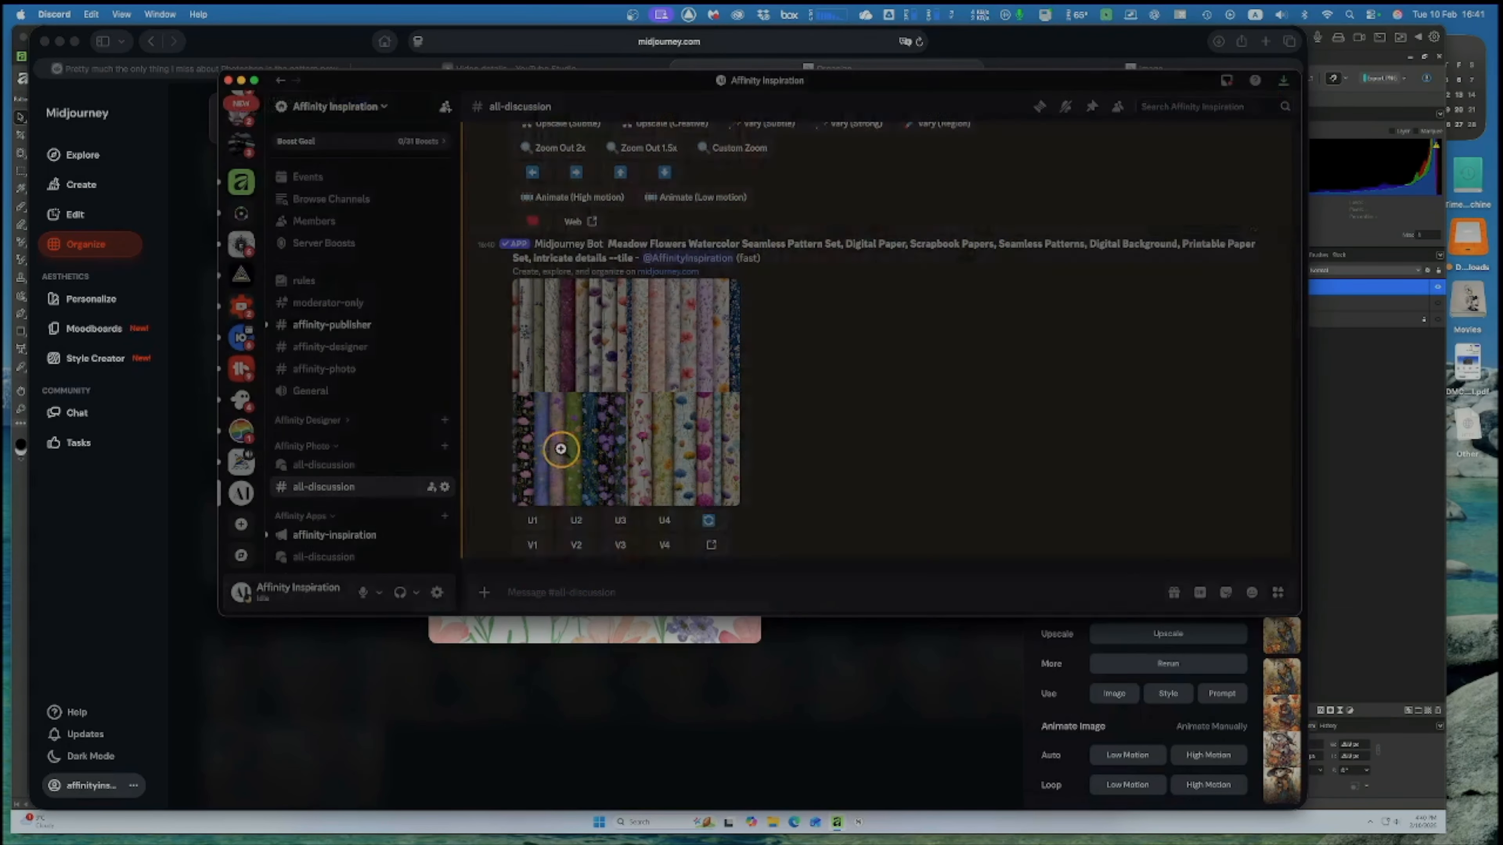
click(560, 447)
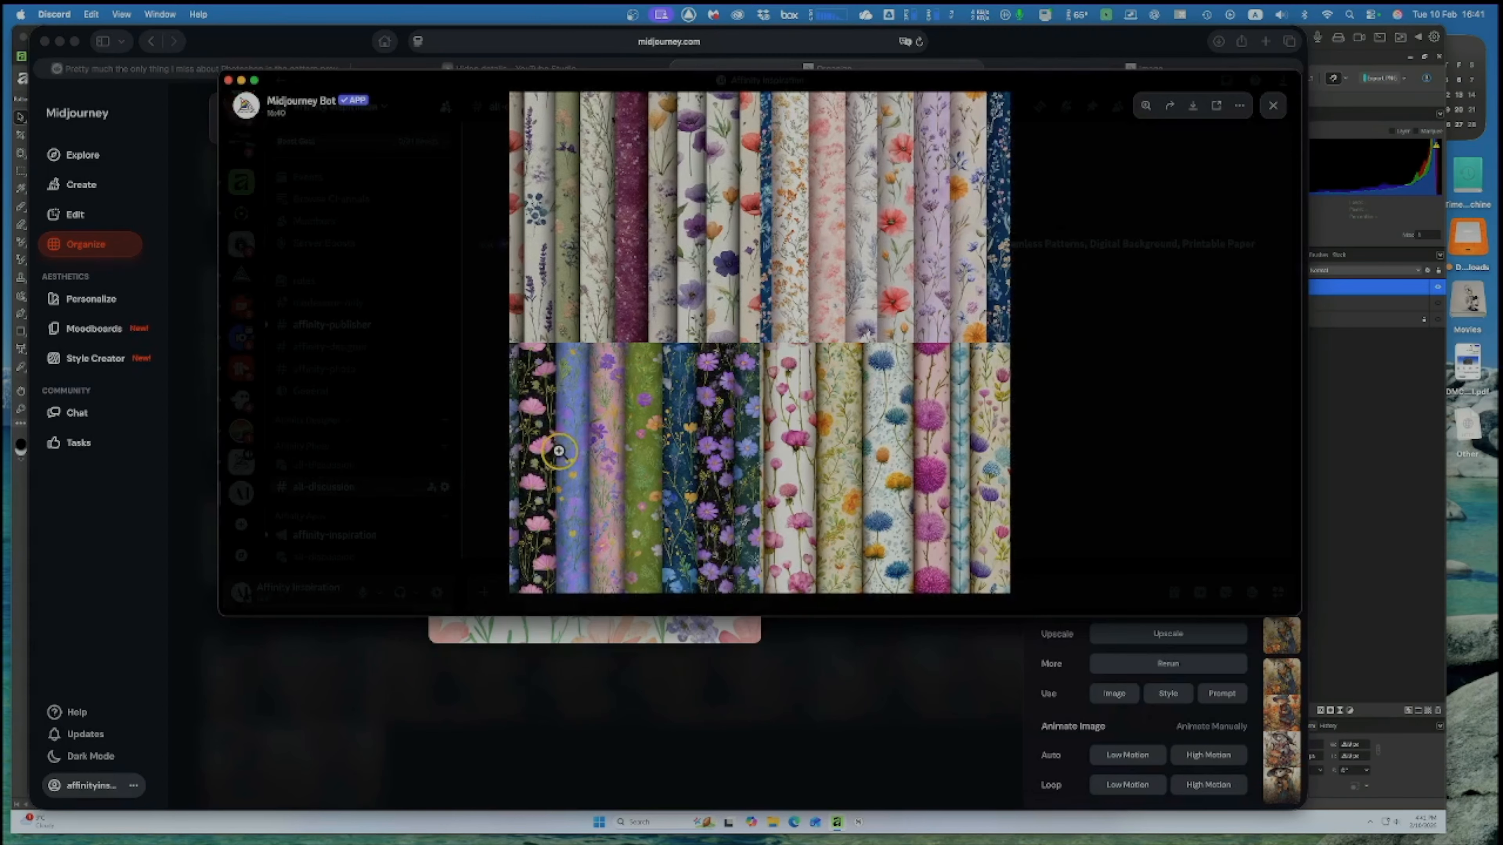
click(1272, 106)
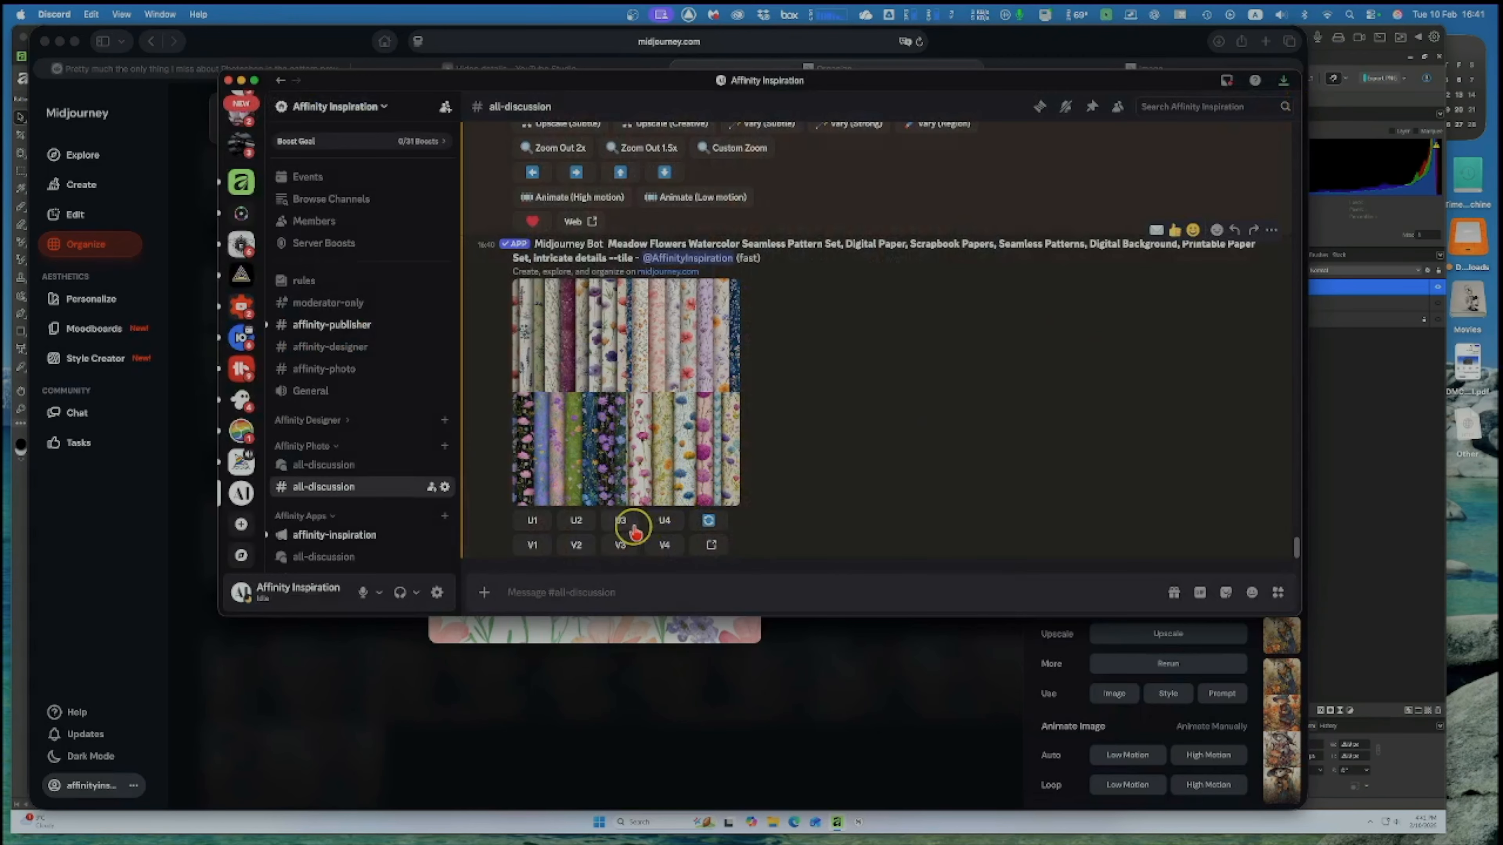
click(621, 524)
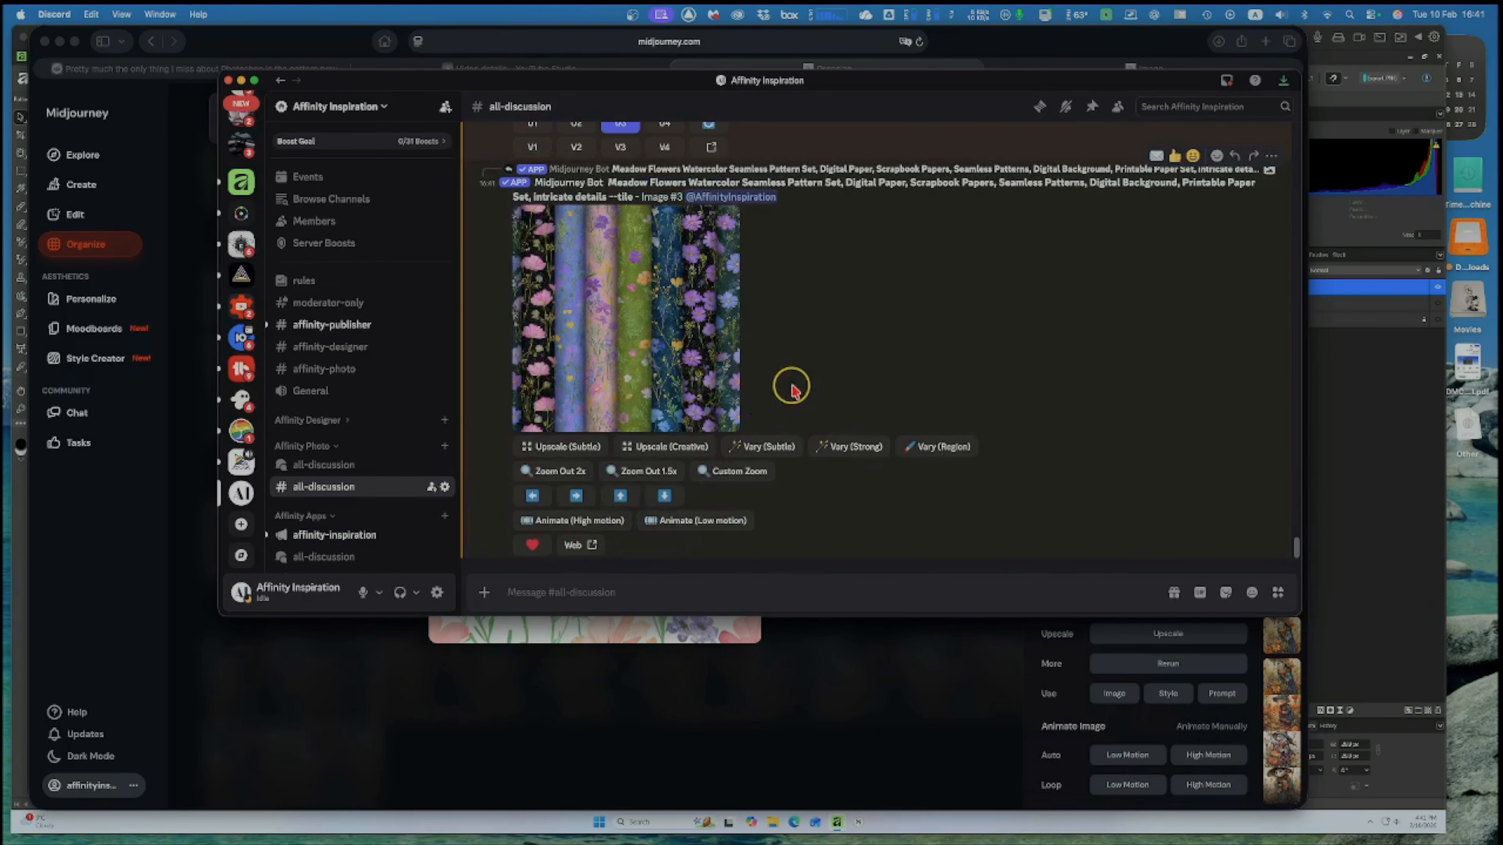
Open the separated third Meadow Flowers image enlarged and save it to Pictures as "Tiled Paper 3.png".
click(651, 326)
right_click(674, 329)
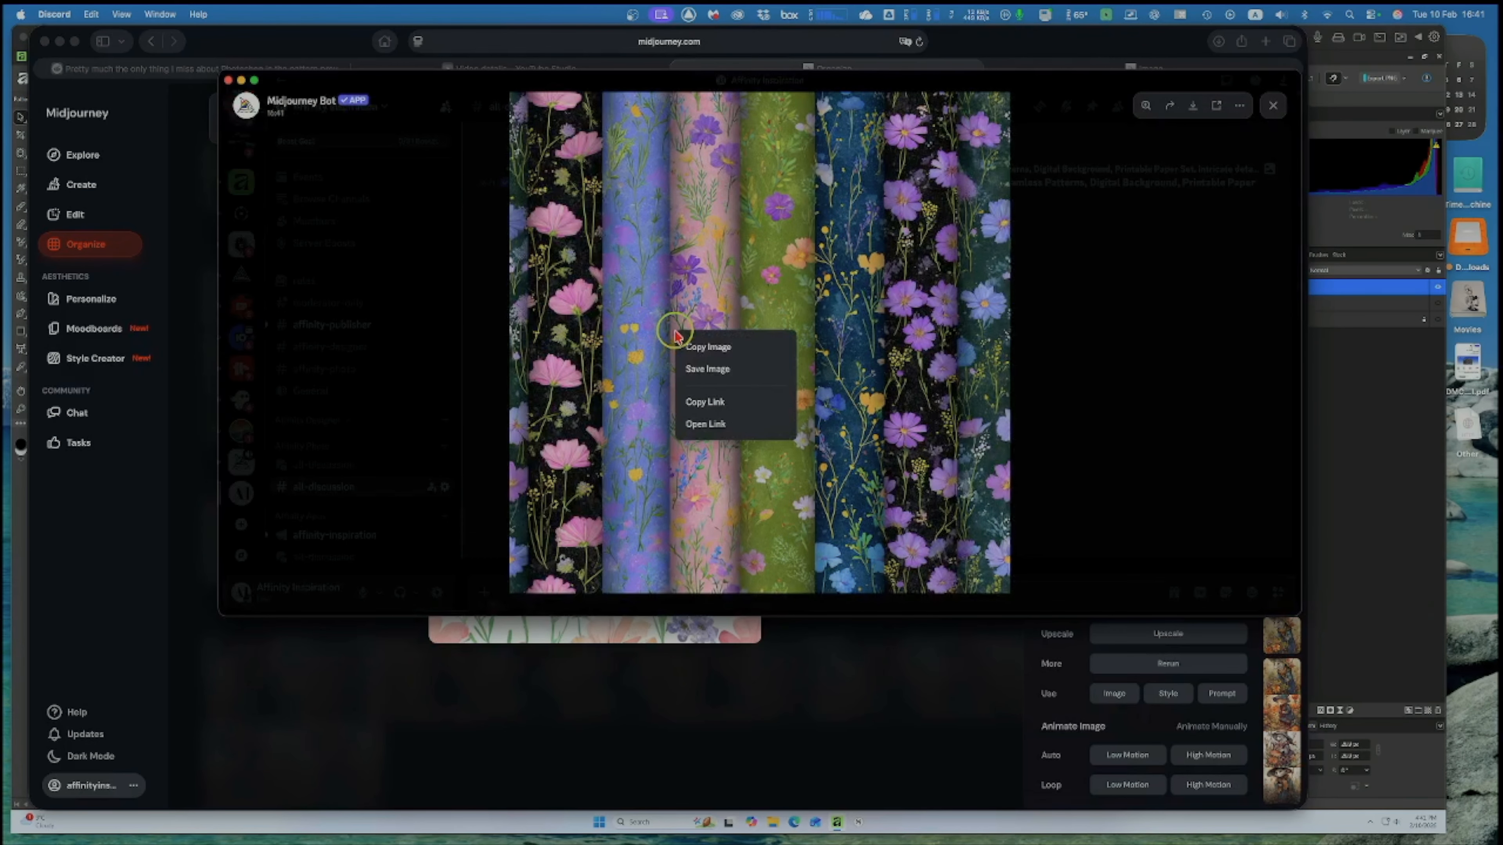
click(698, 373)
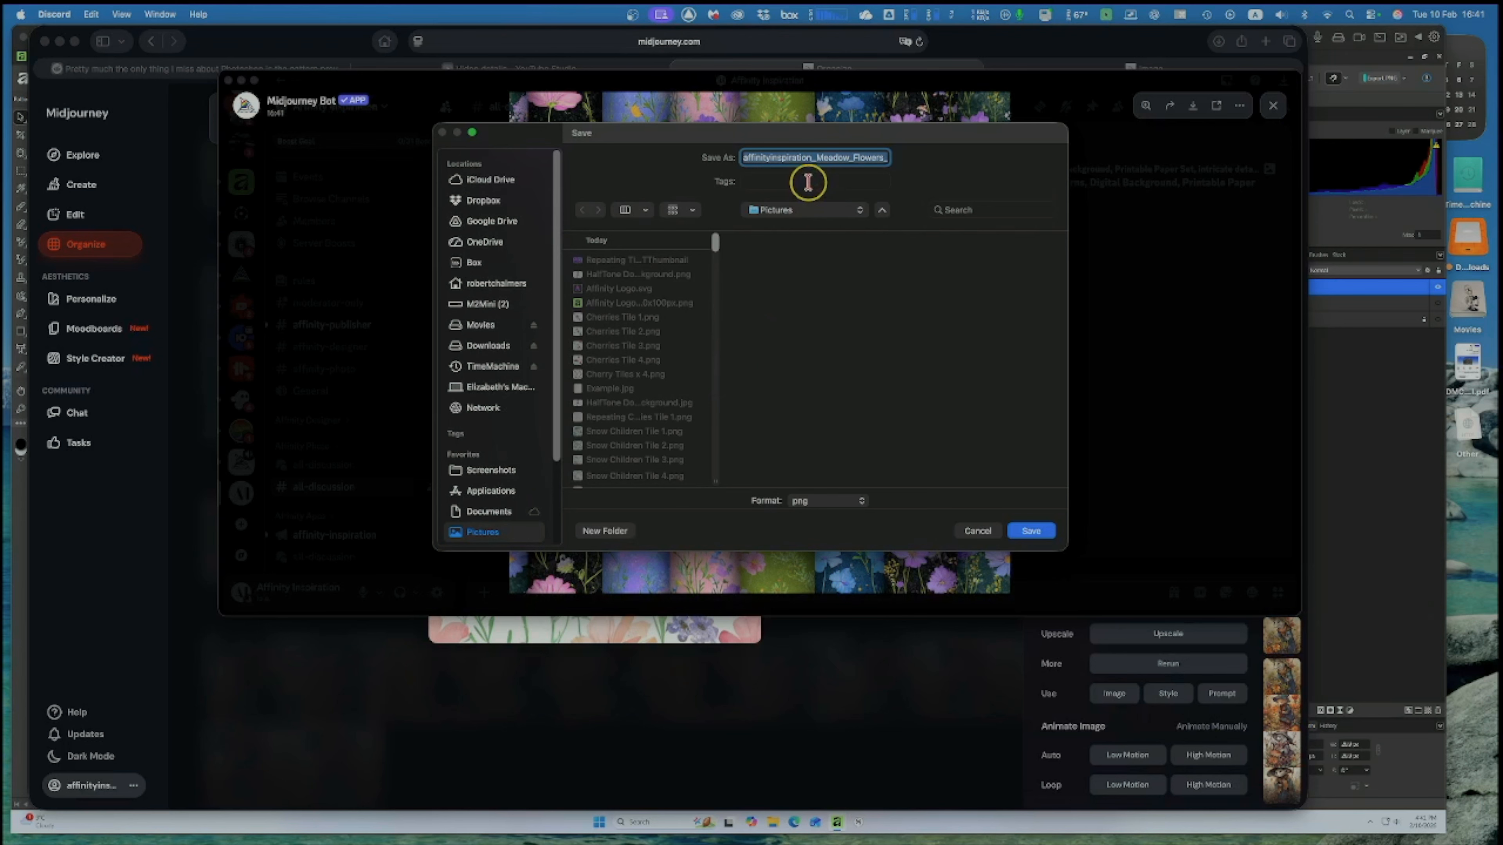
text(Tiled Paper 3.png)
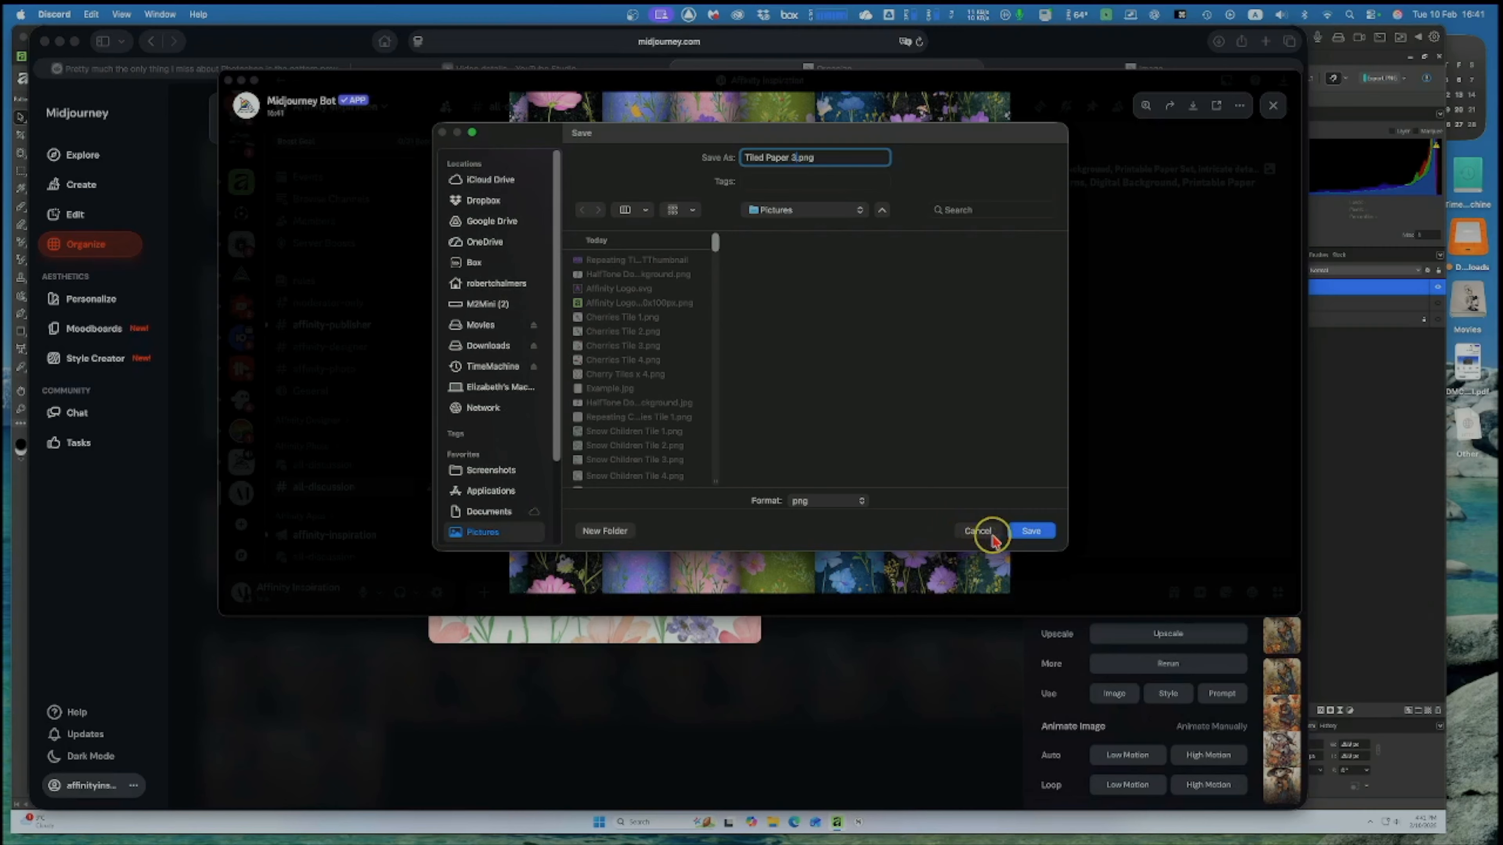
click(1032, 530)
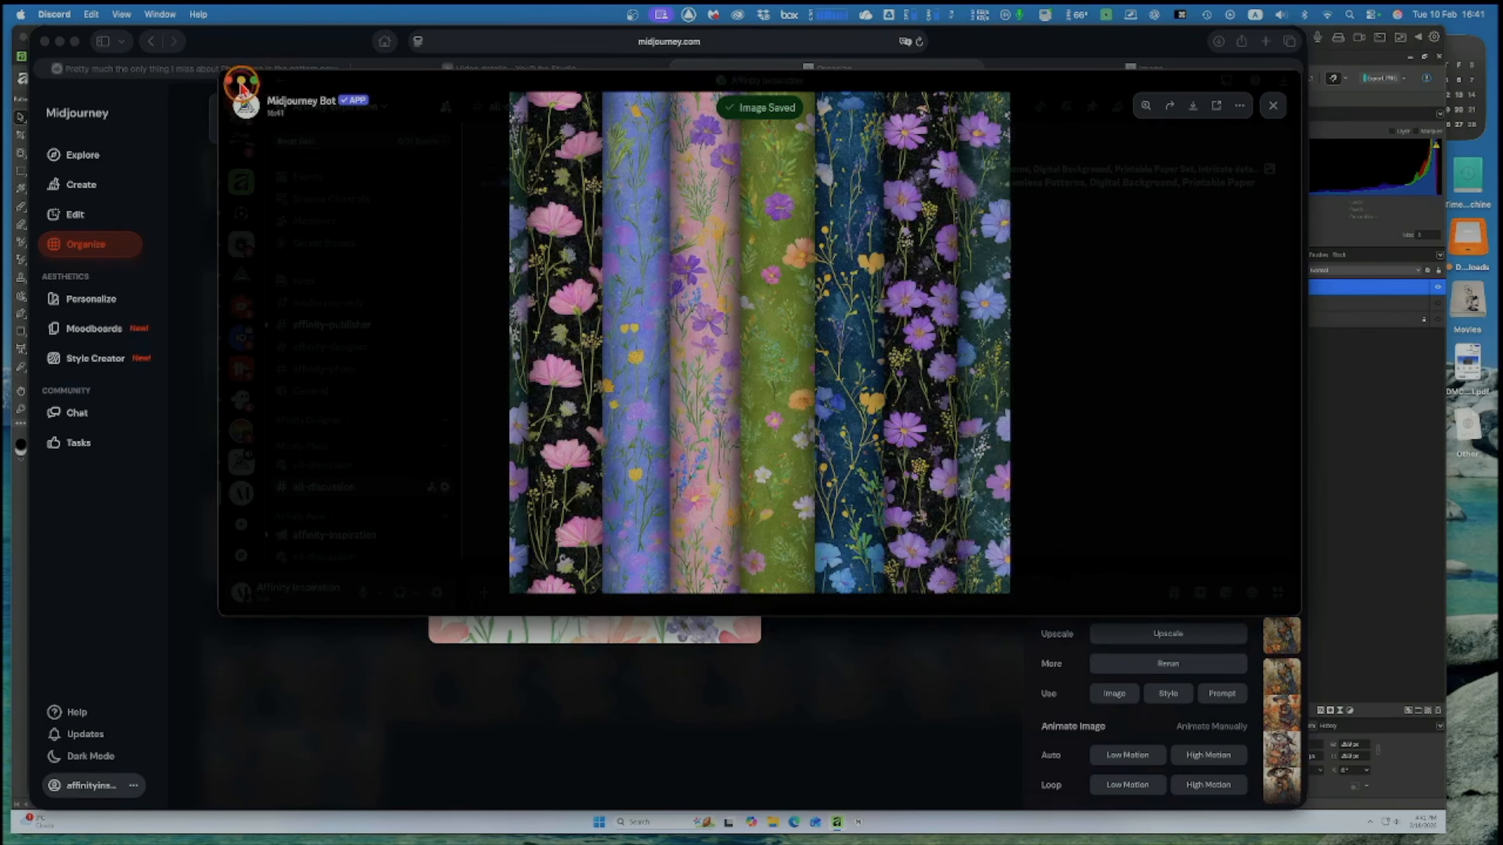
Put away the Discord and browser windows to switch to Affinity and close the three open snow and cherries documents.
click(241, 80)
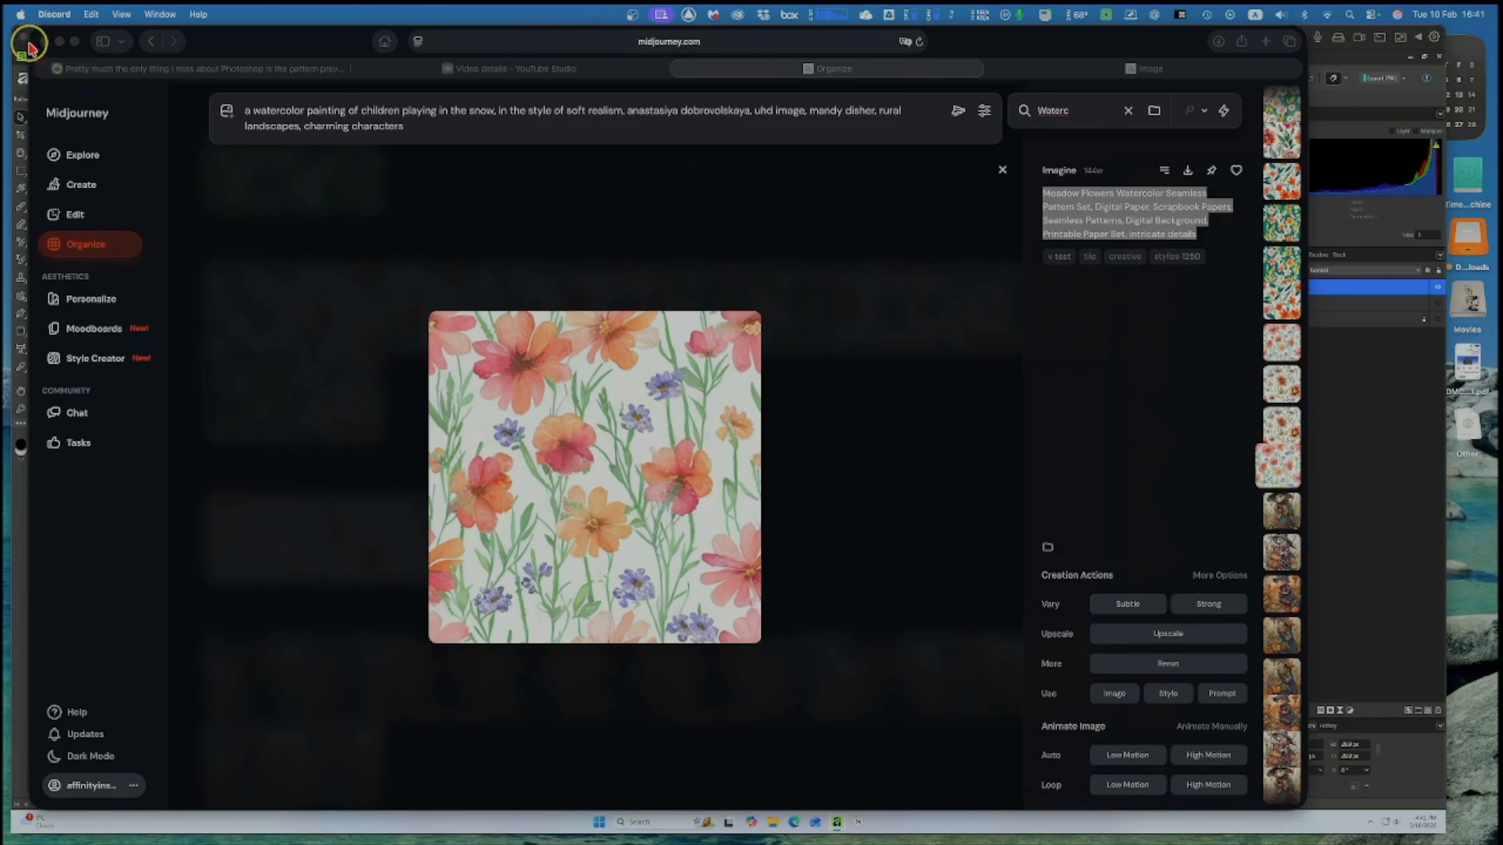
click(60, 41)
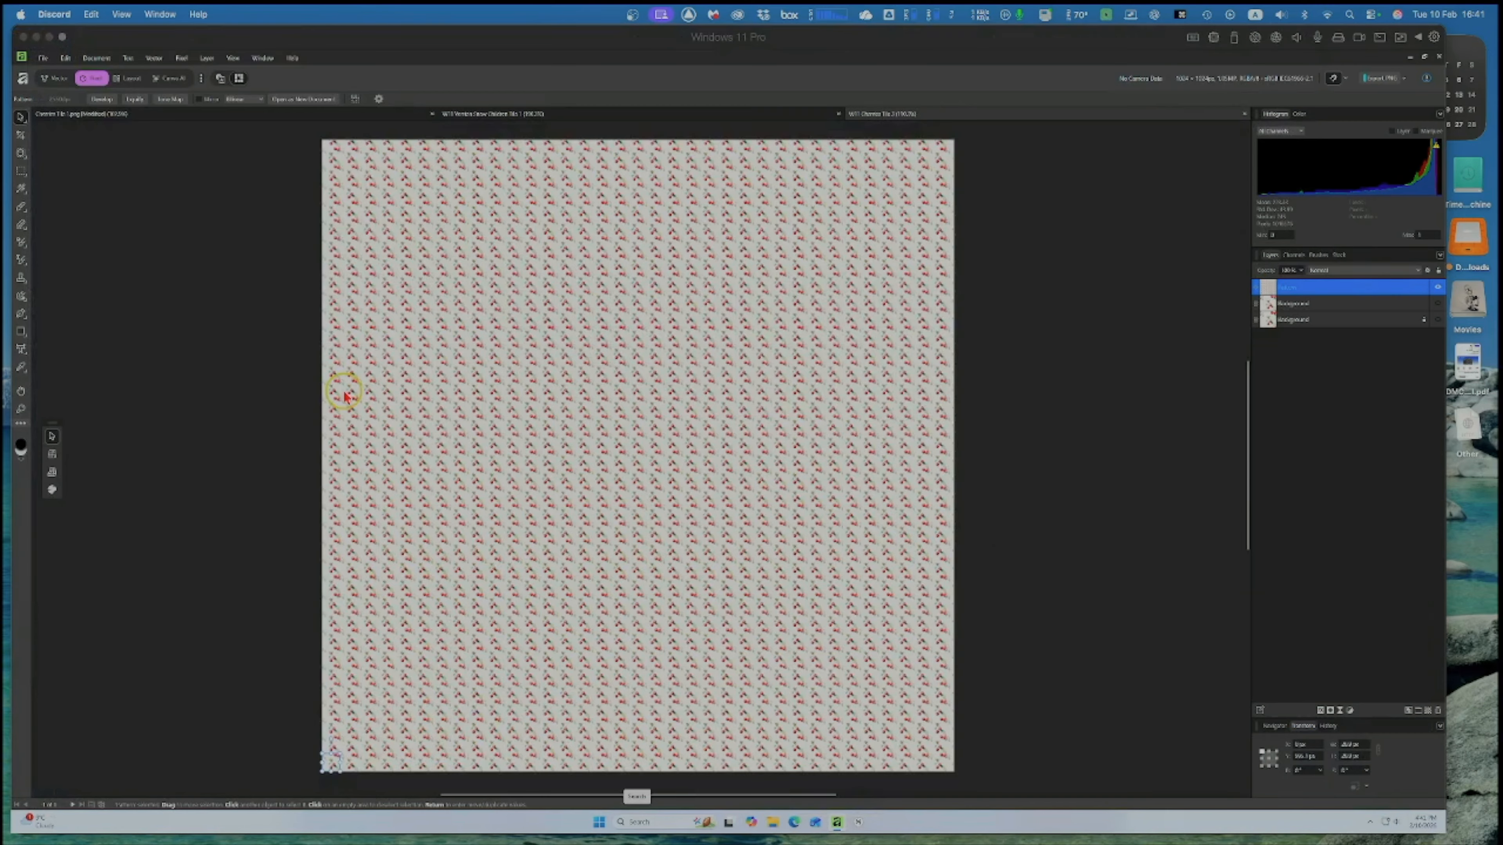
click(1029, 302)
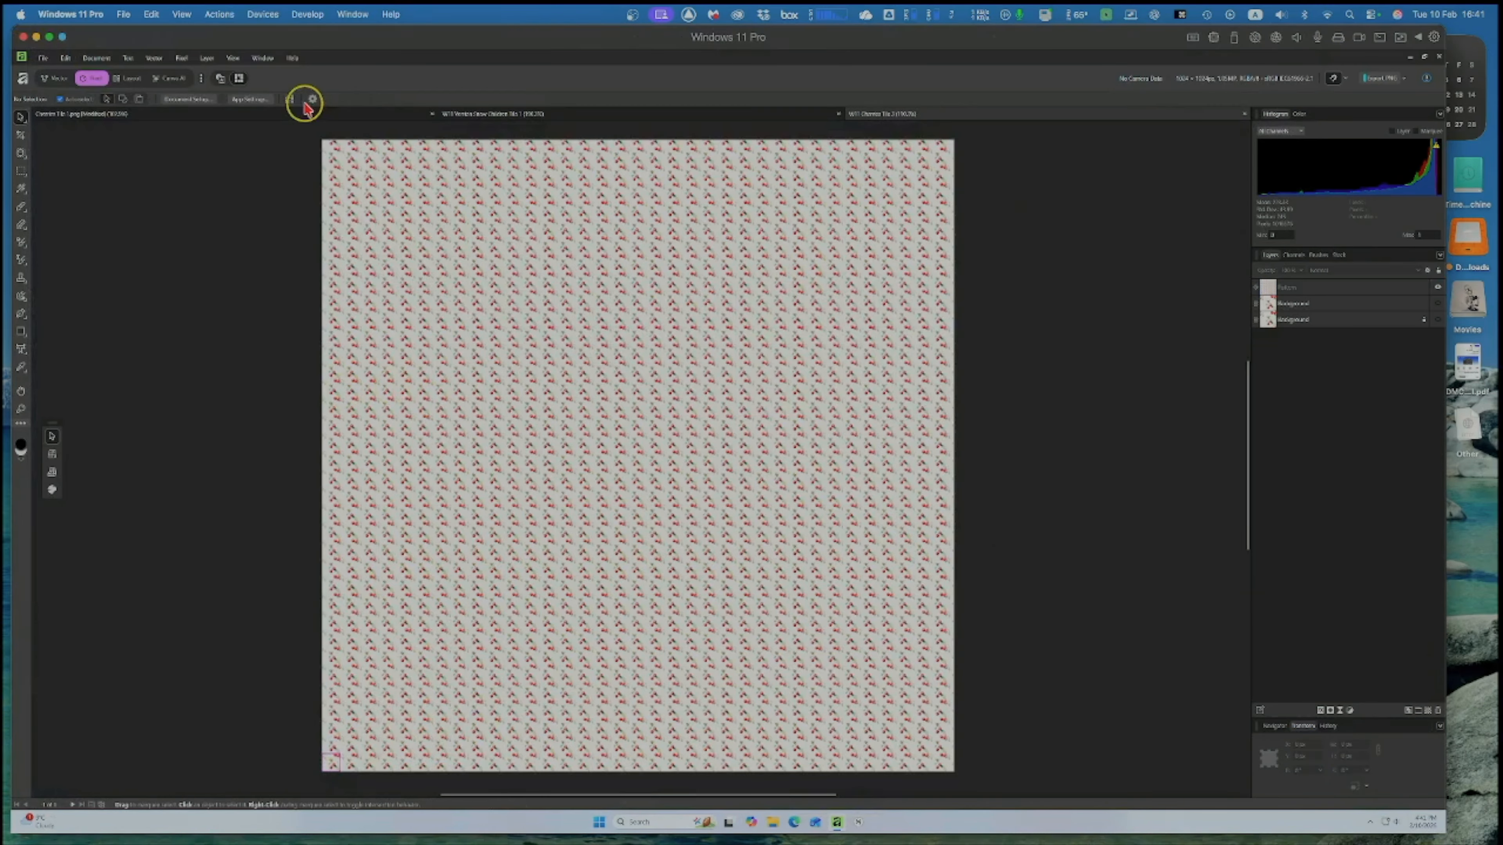
click(838, 114)
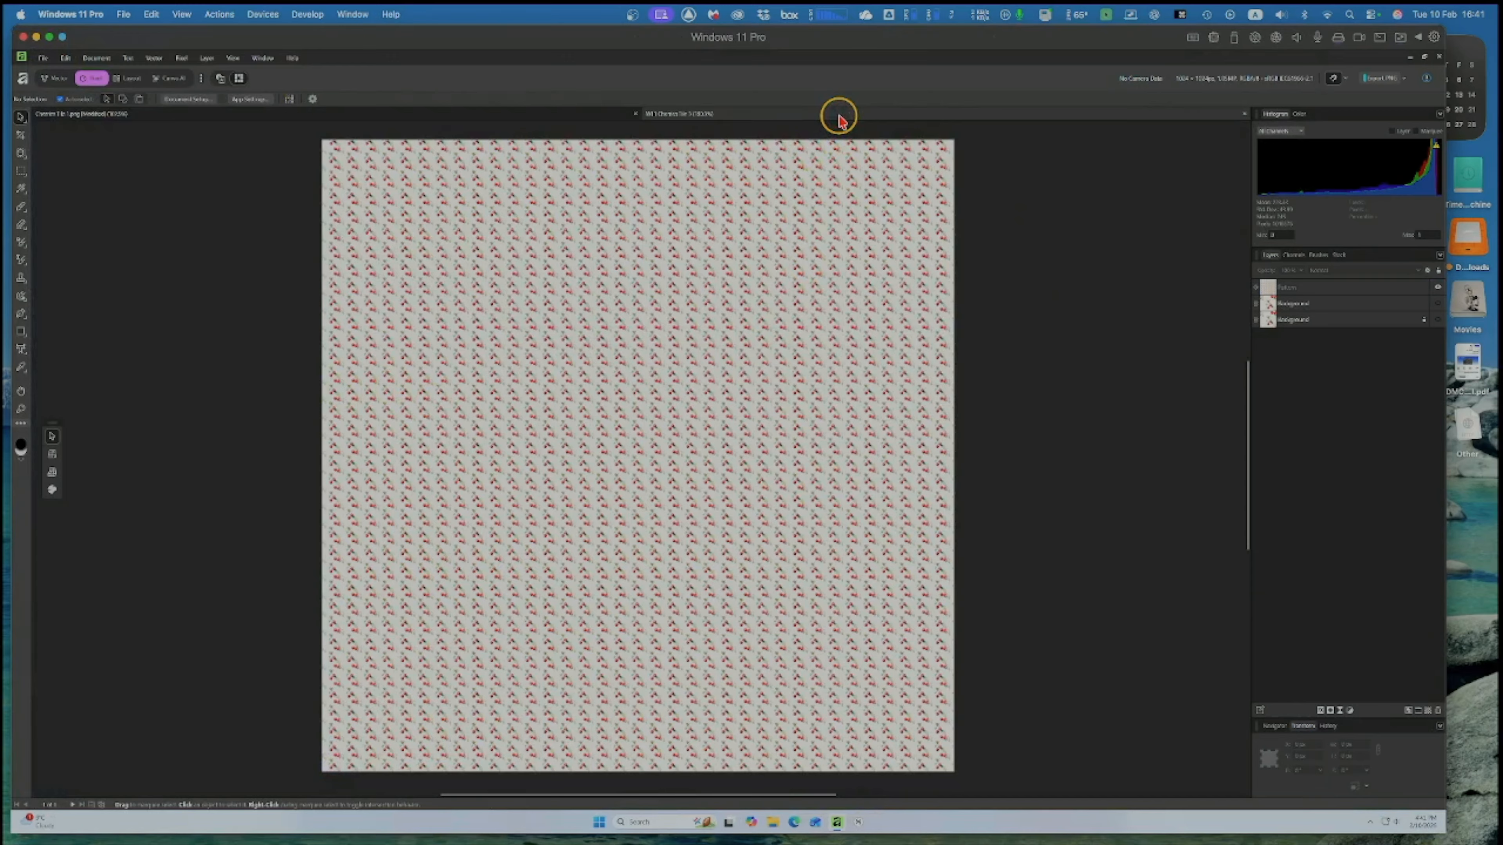
click(635, 115)
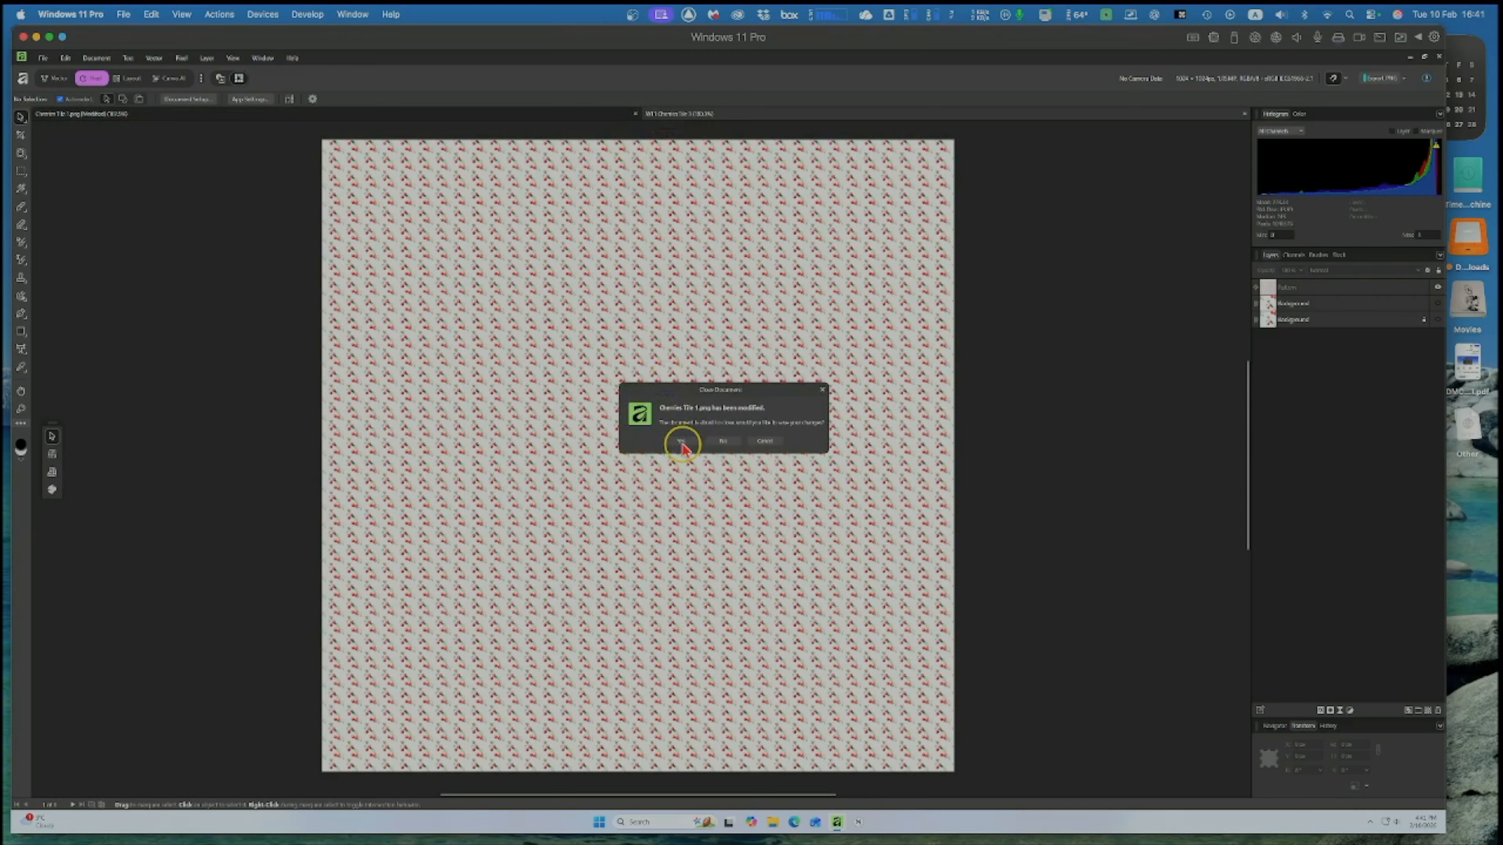
click(721, 442)
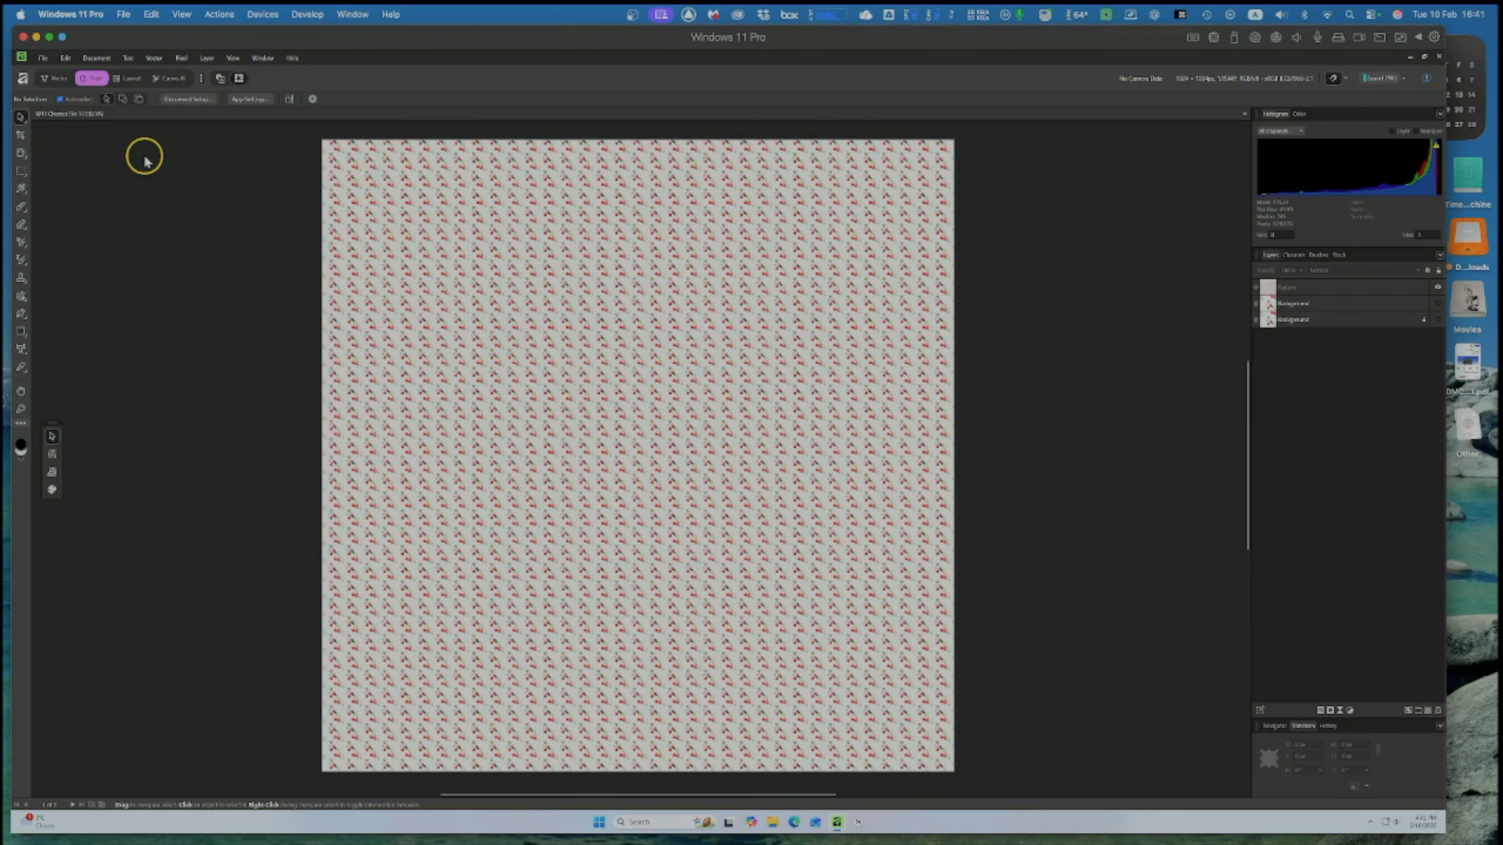
click(1246, 118)
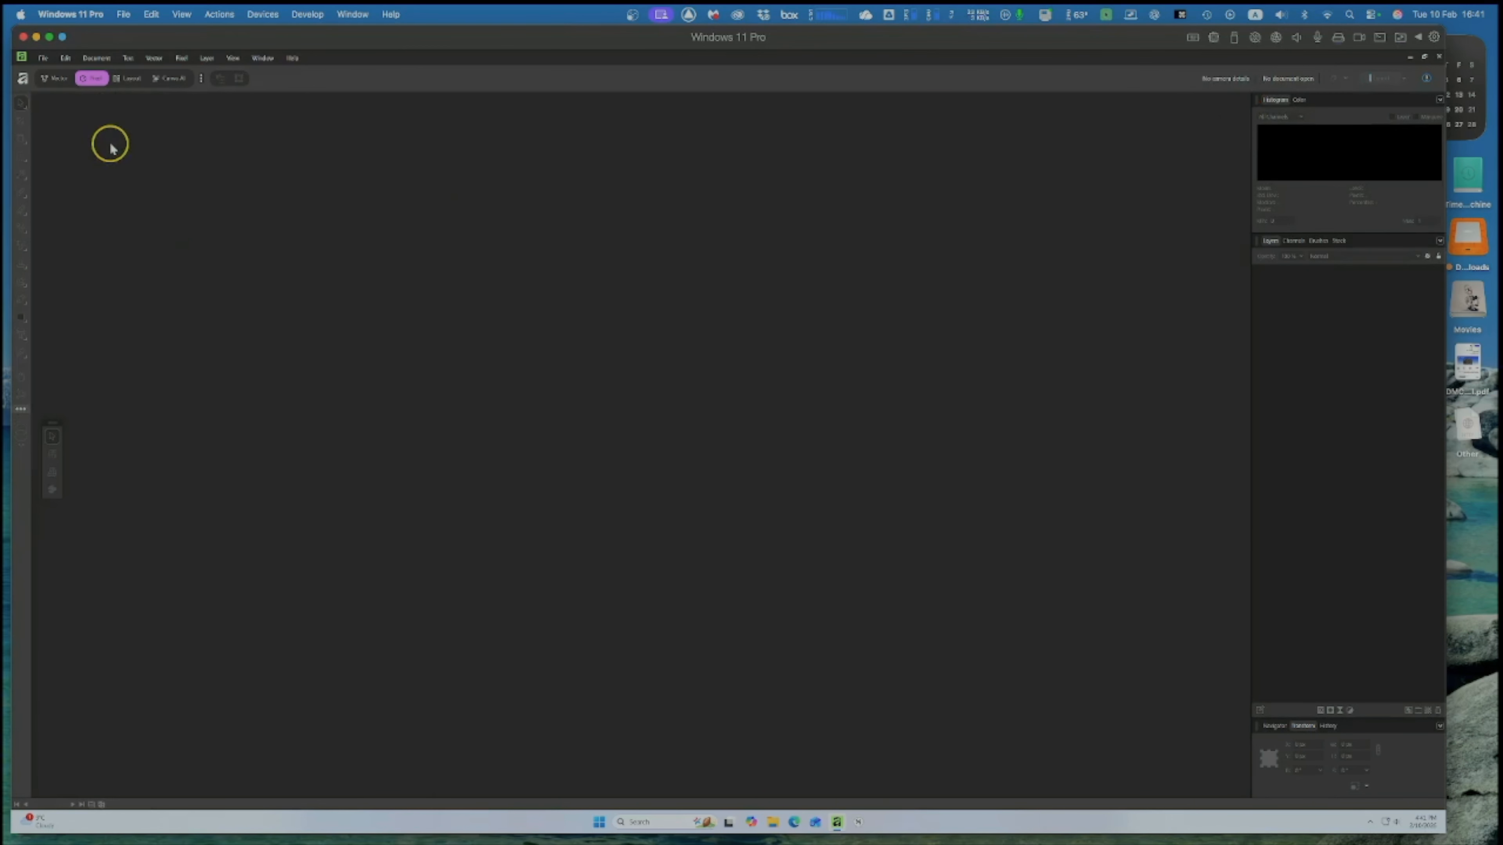
Open the newly saved Tiled Paper PNG from the pictures folder.
click(42, 59)
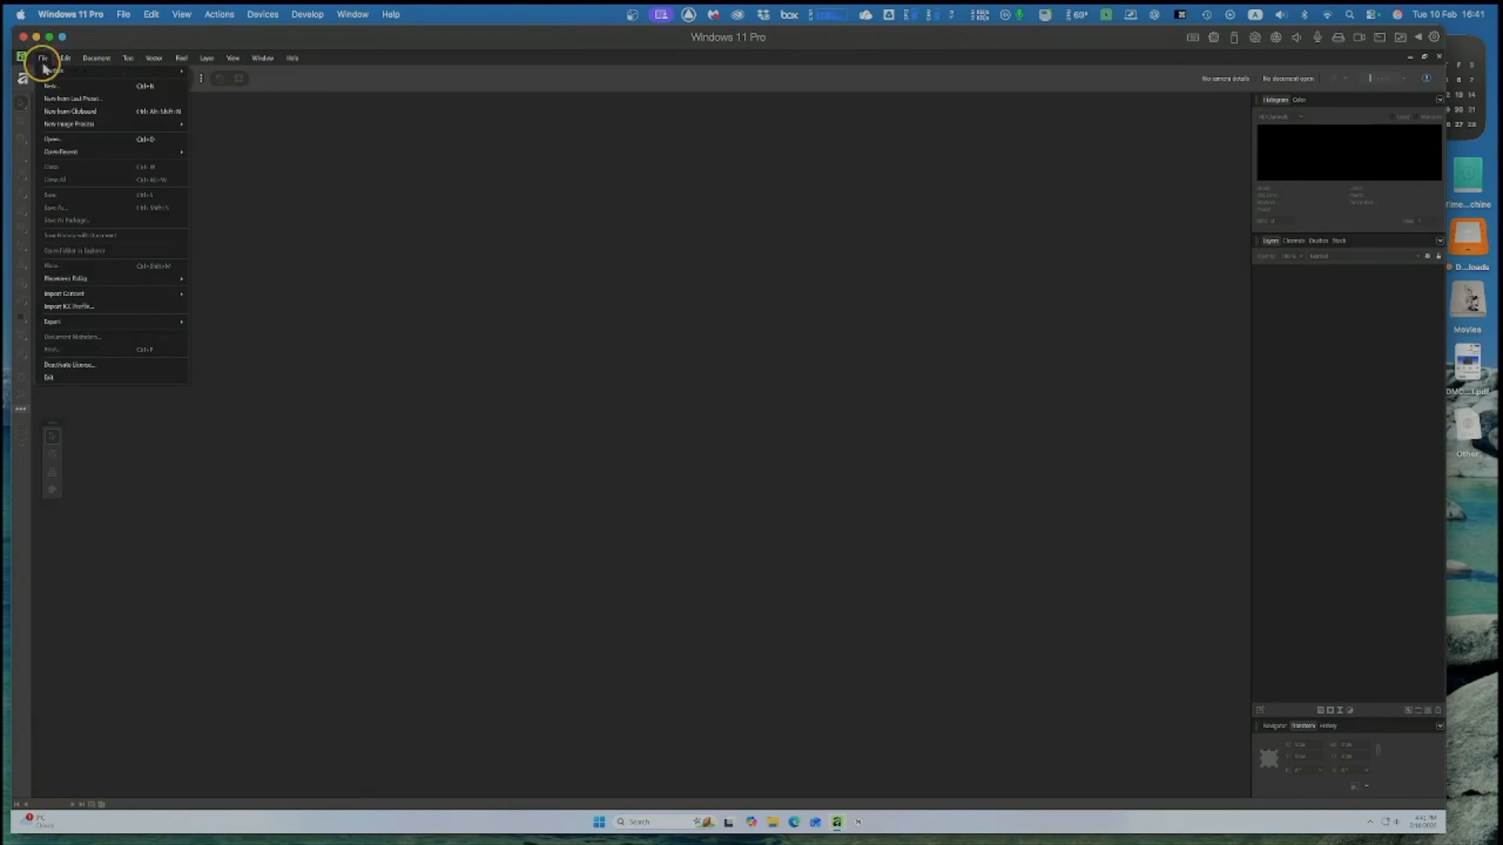
click(62, 145)
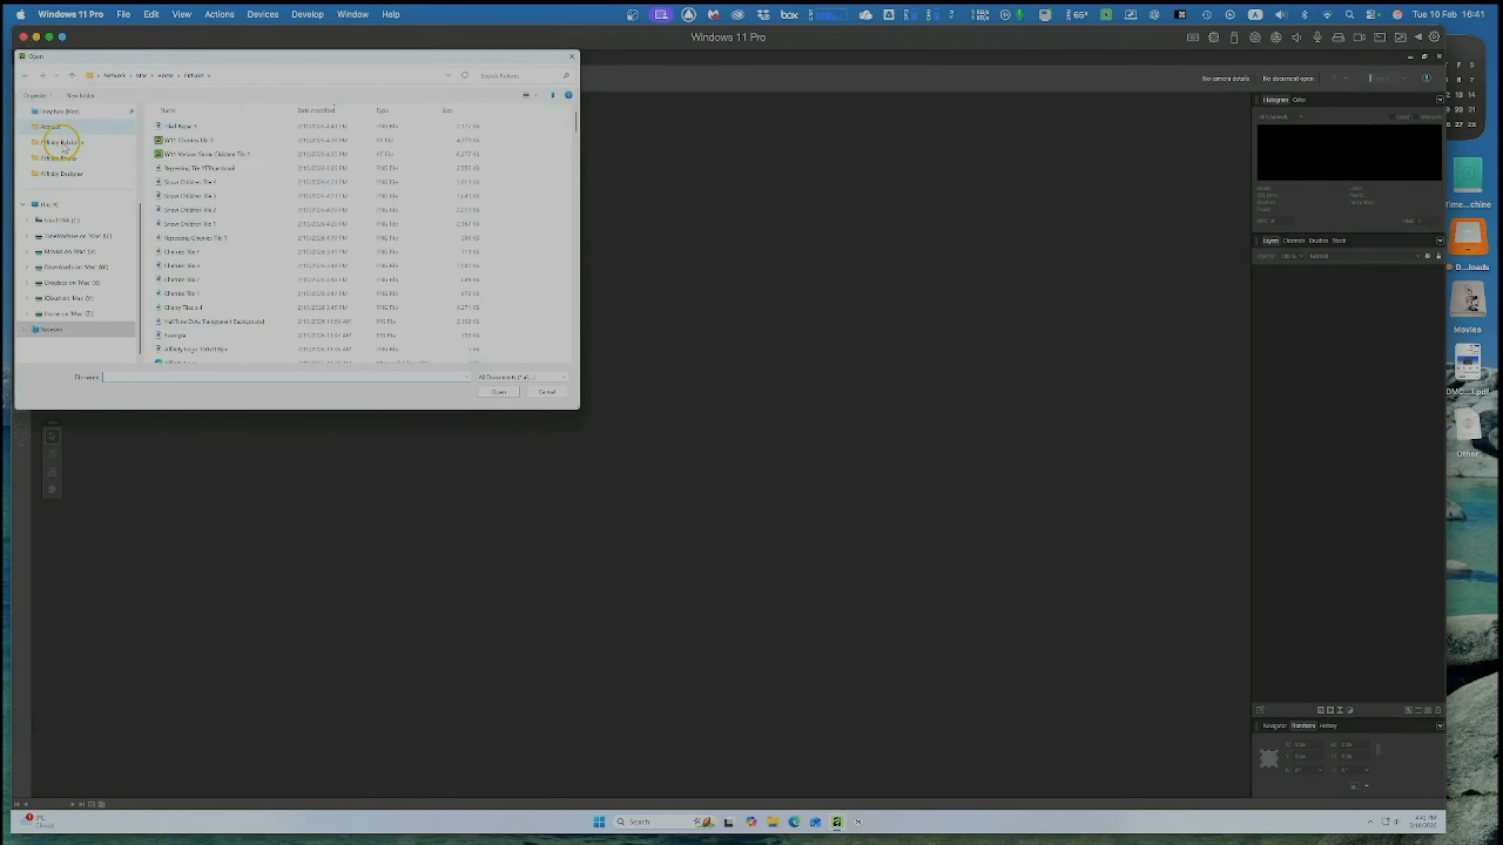
click(181, 126)
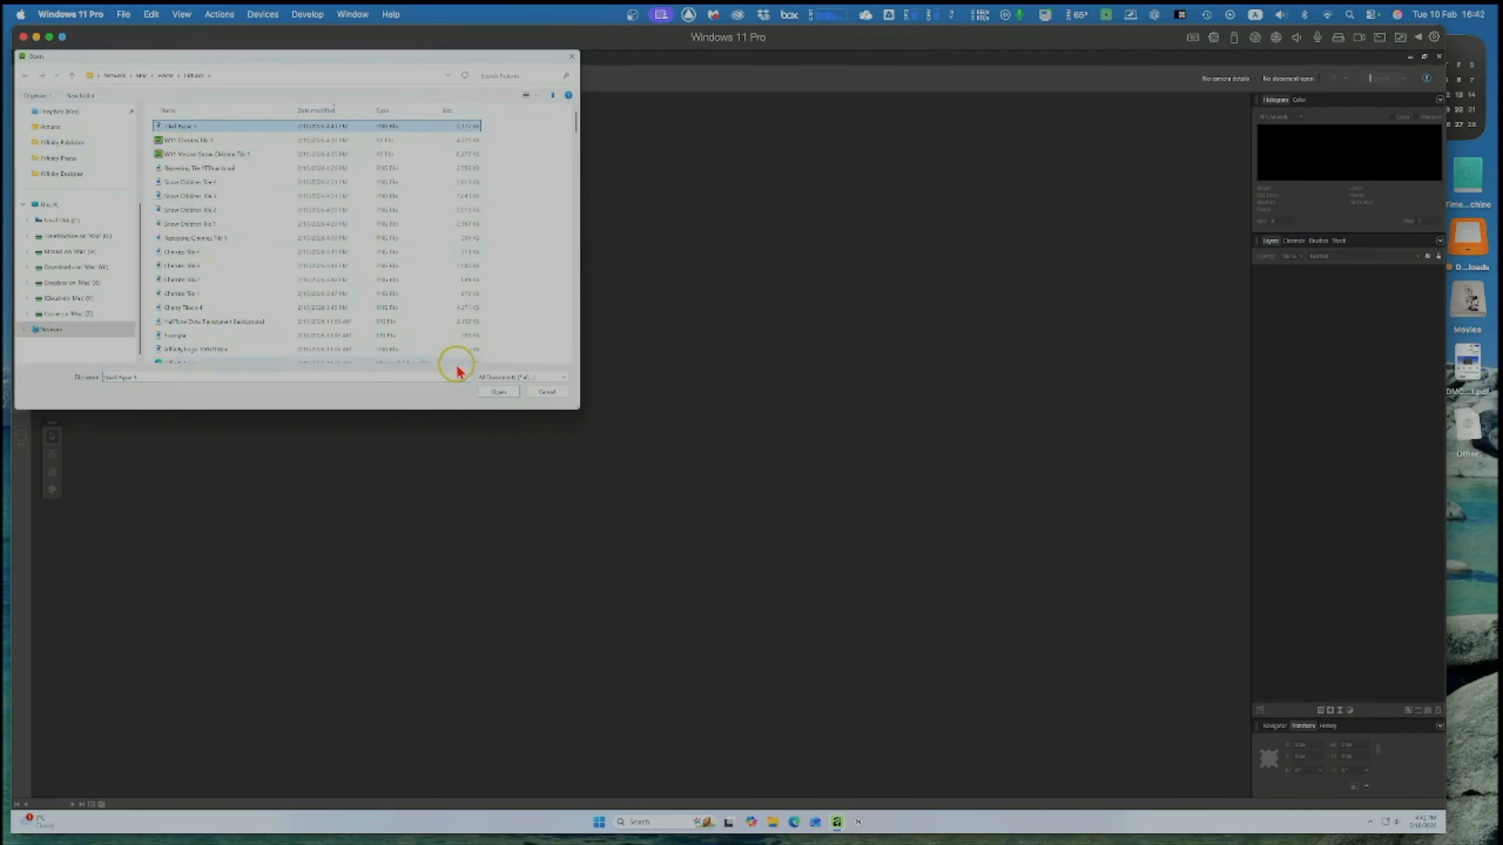
click(500, 393)
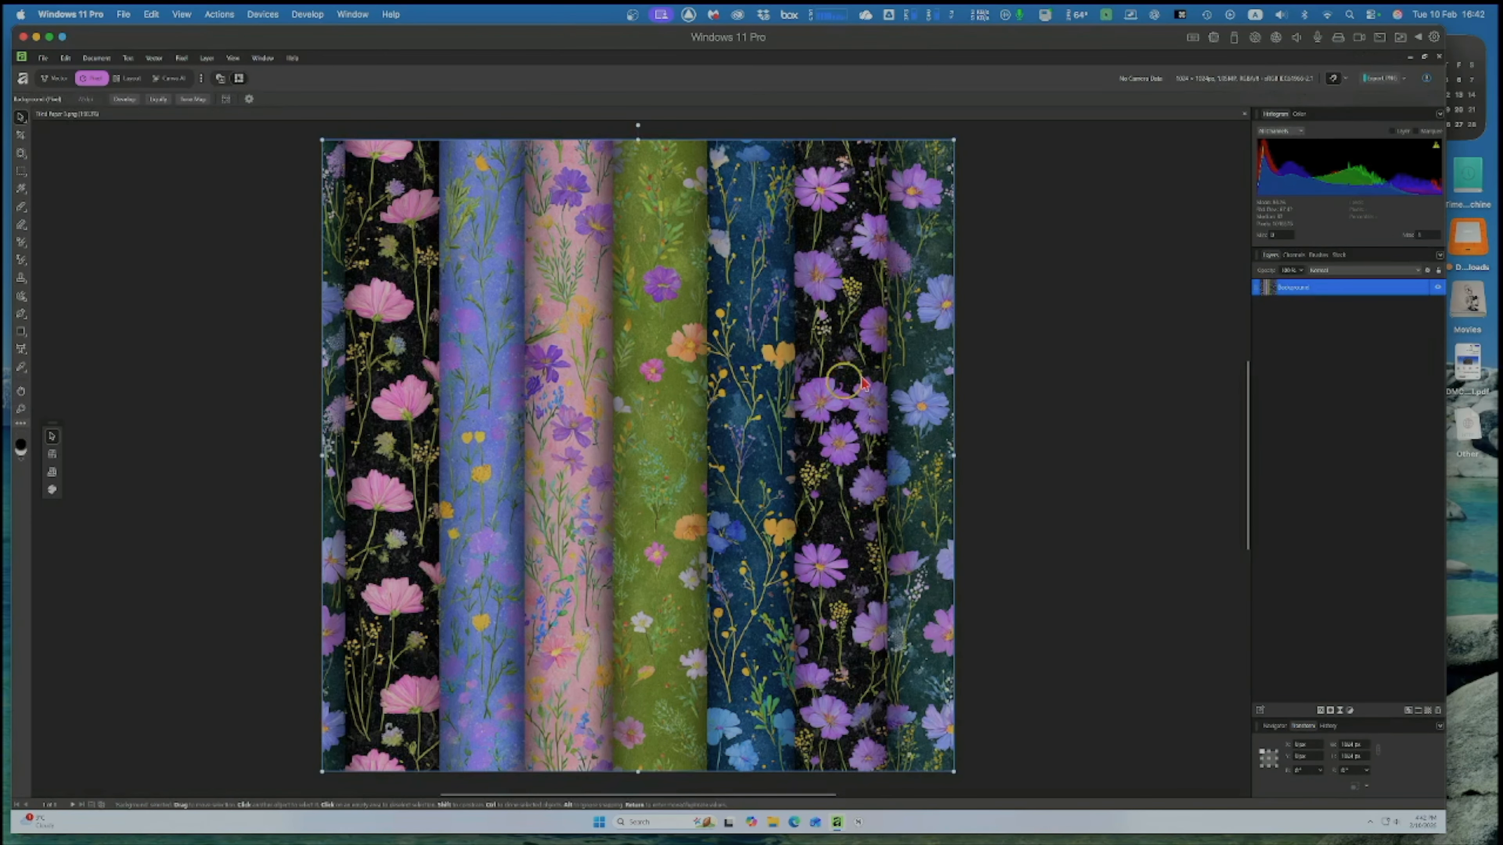
Duplicate the Background layer, hiding and locking the original beneath the copy.
right_click(1338, 296)
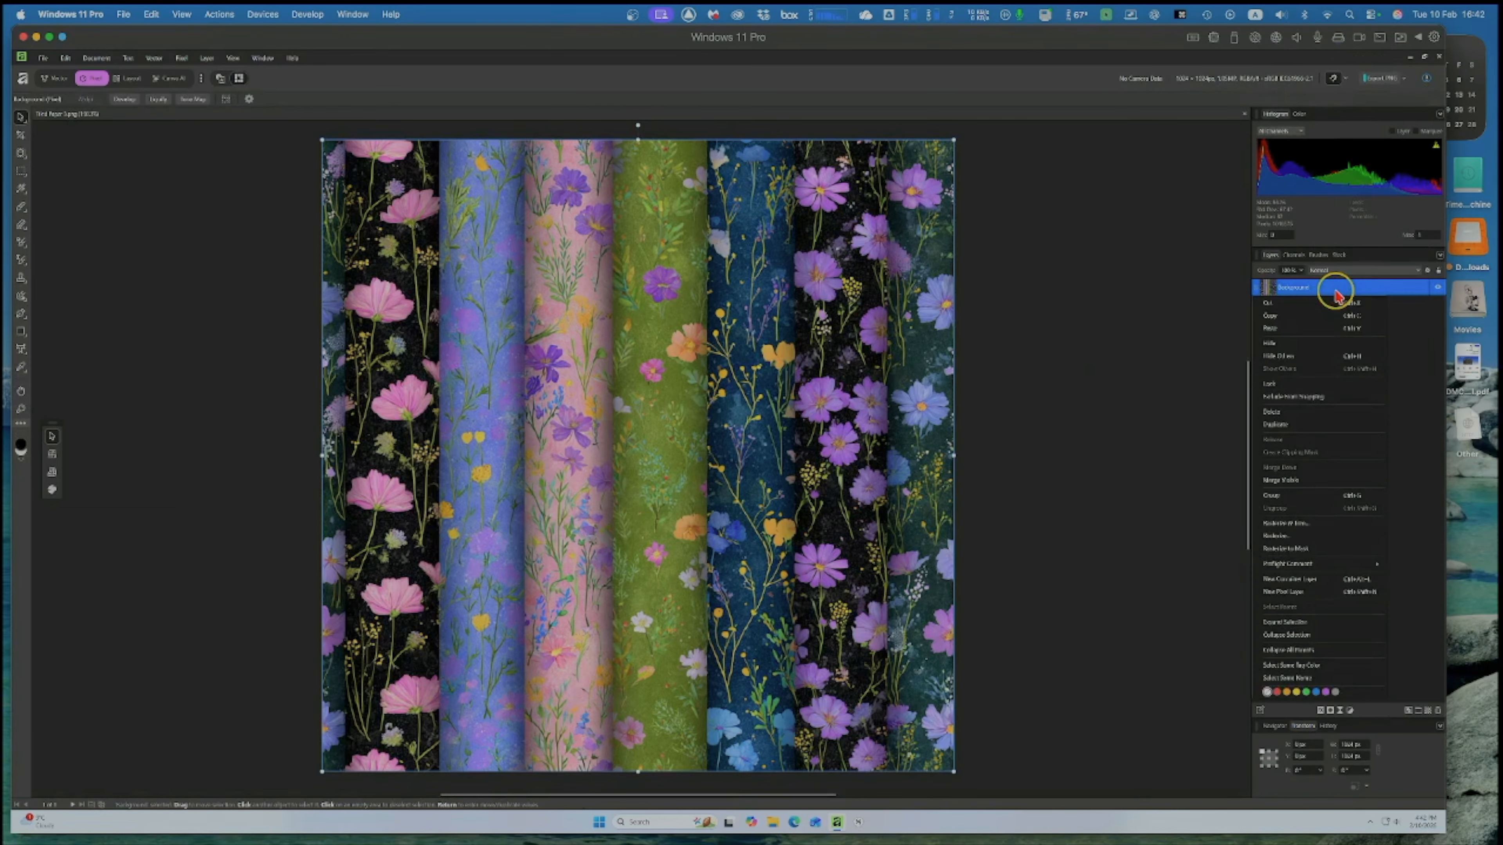
click(1297, 426)
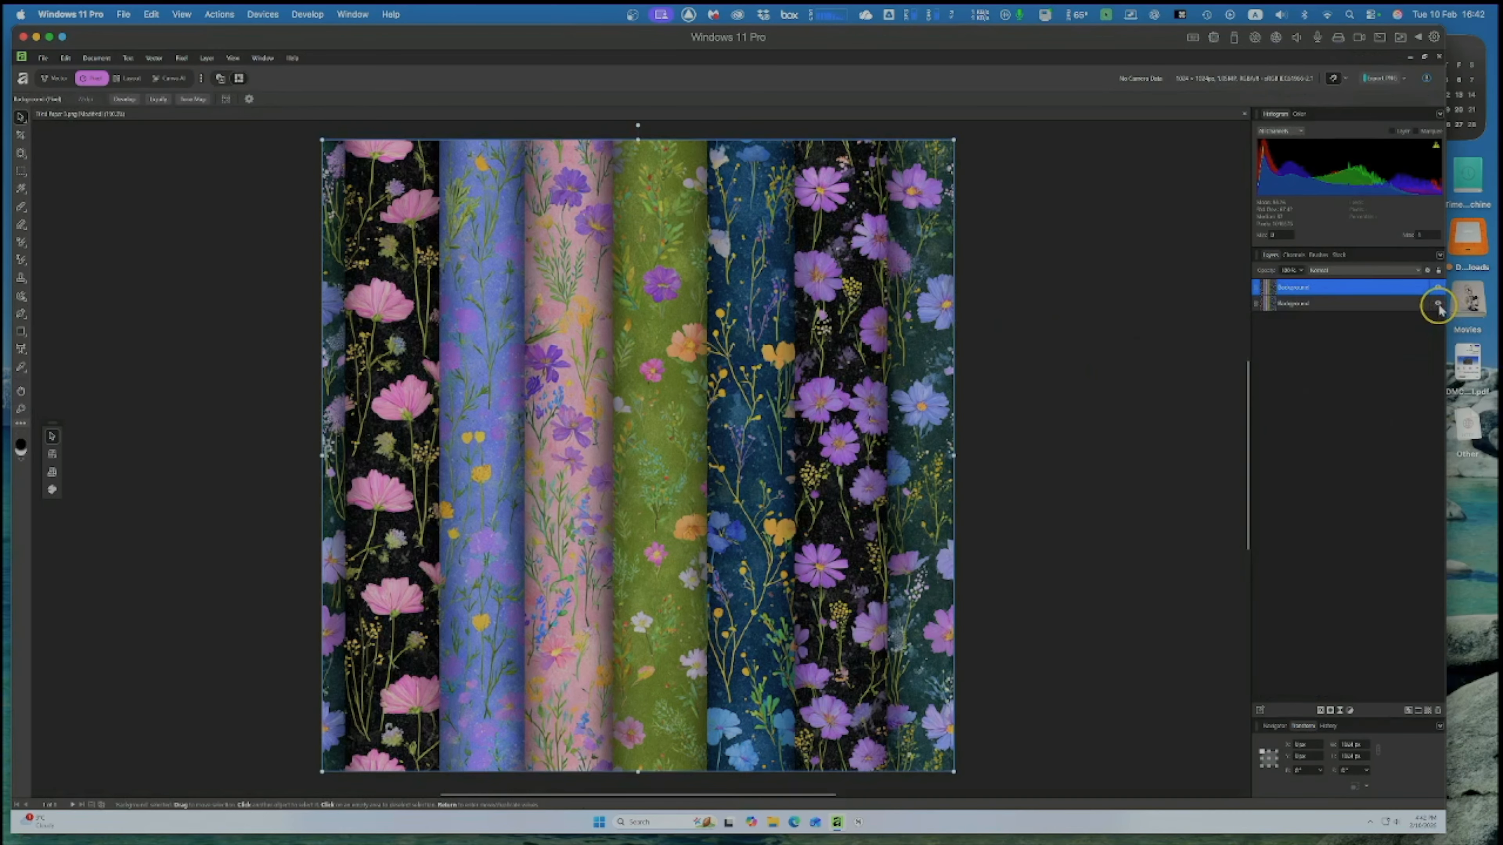
click(1417, 304)
right_click(1417, 307)
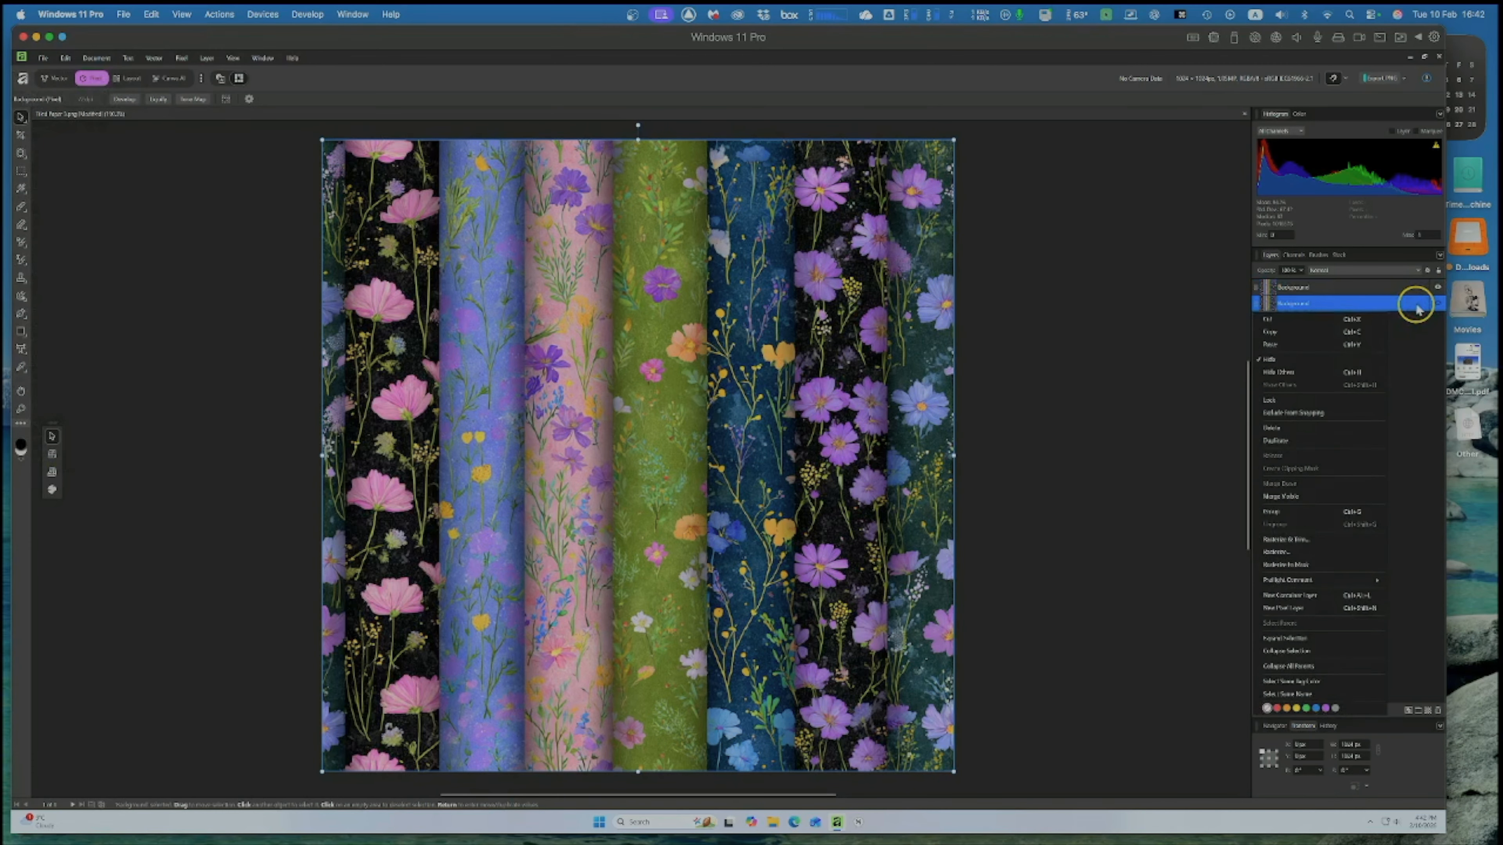
click(1306, 403)
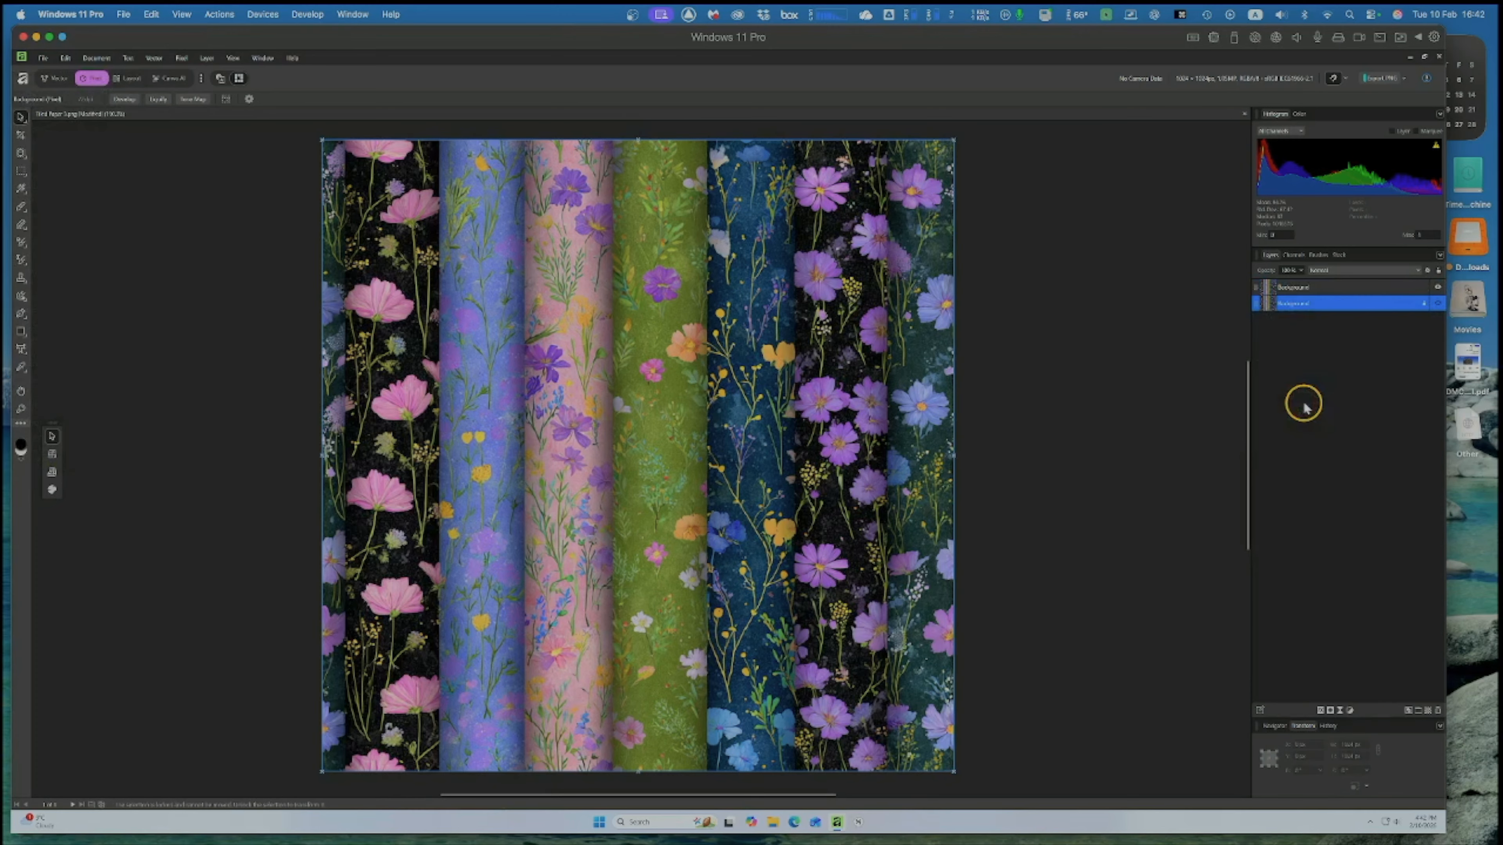
Create a new pattern layer from the duplicated Background layer using New Pattern Layer from Selection.
click(1383, 294)
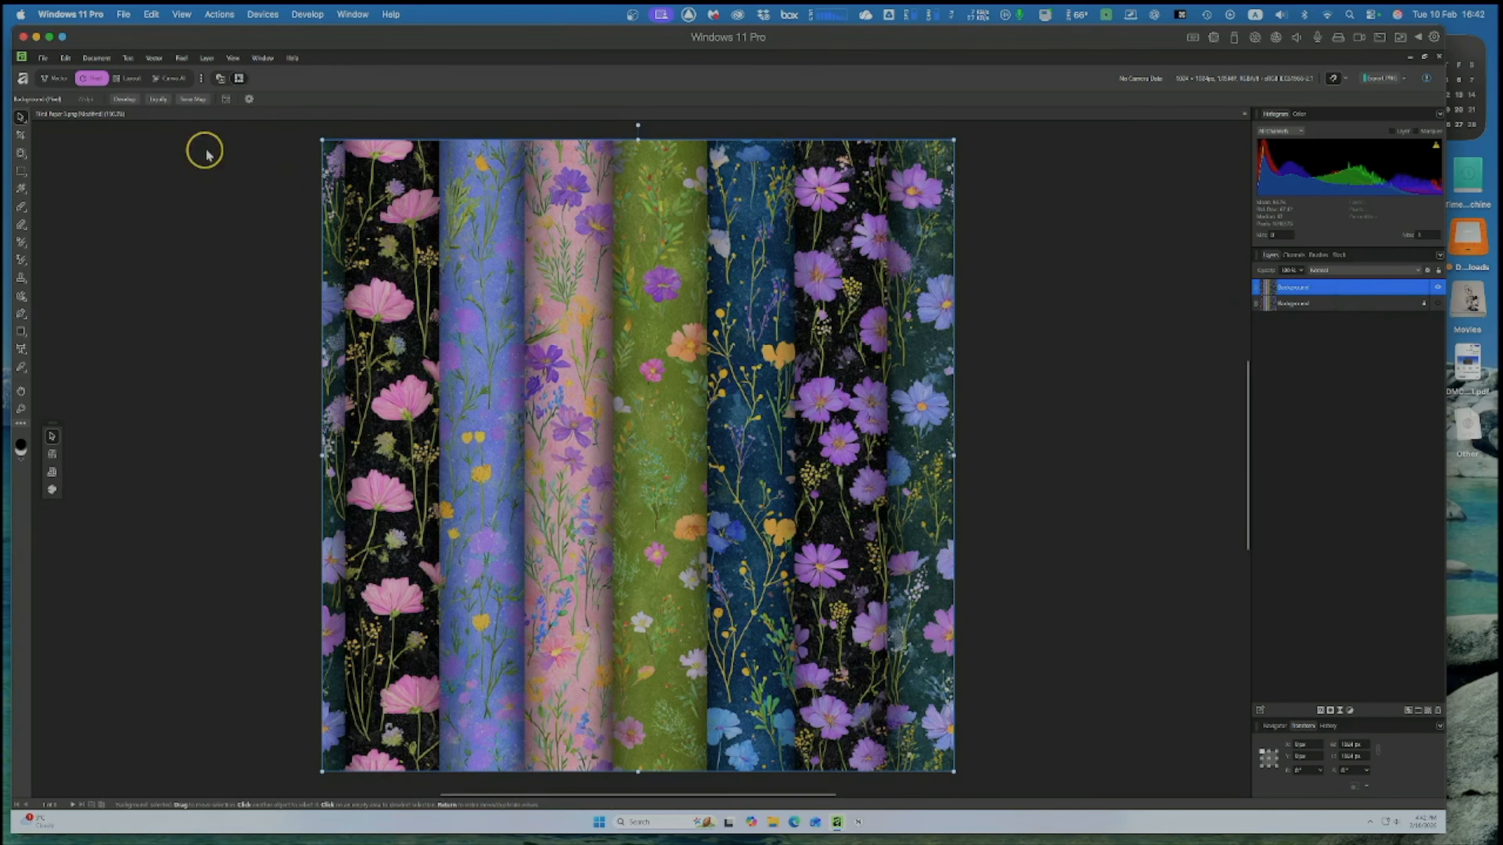
click(182, 58)
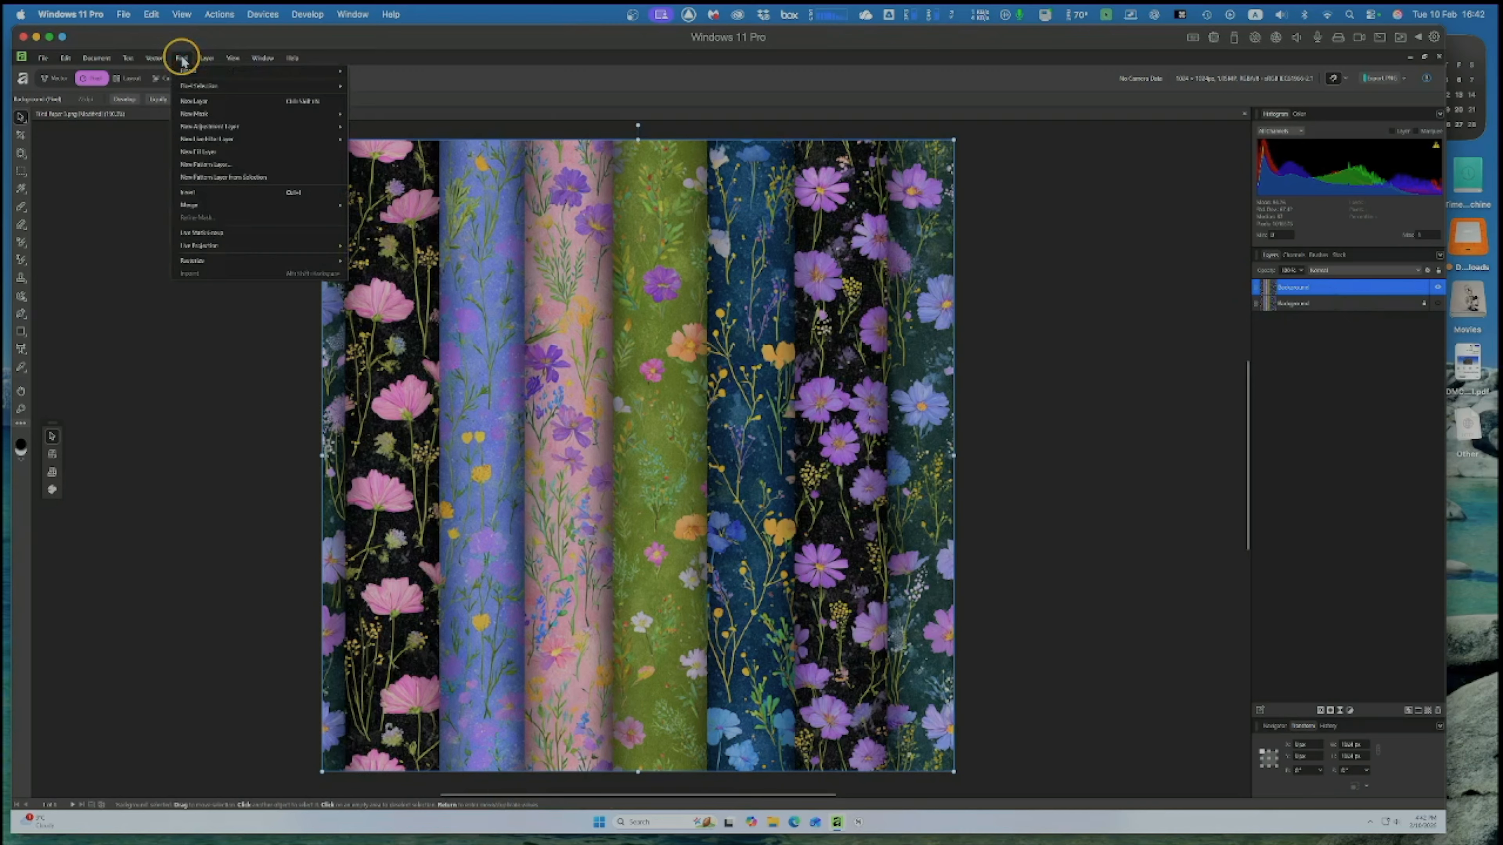
click(209, 178)
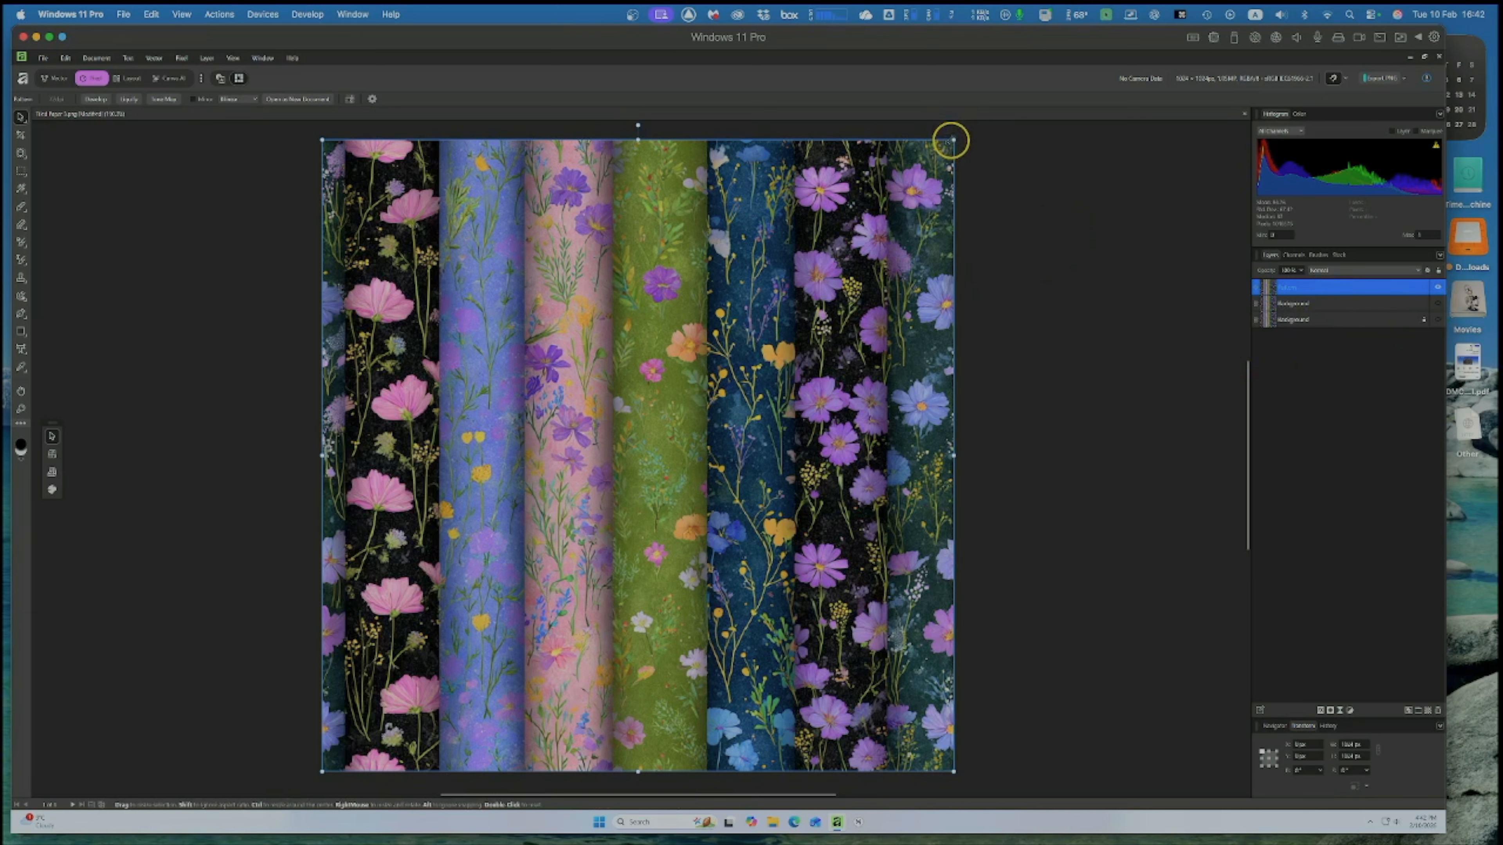
Scale the pattern tile by its corners, shrinking it and enlarging it again until it repeats about three times across the canvas.
drag(952, 140, 700, 458)
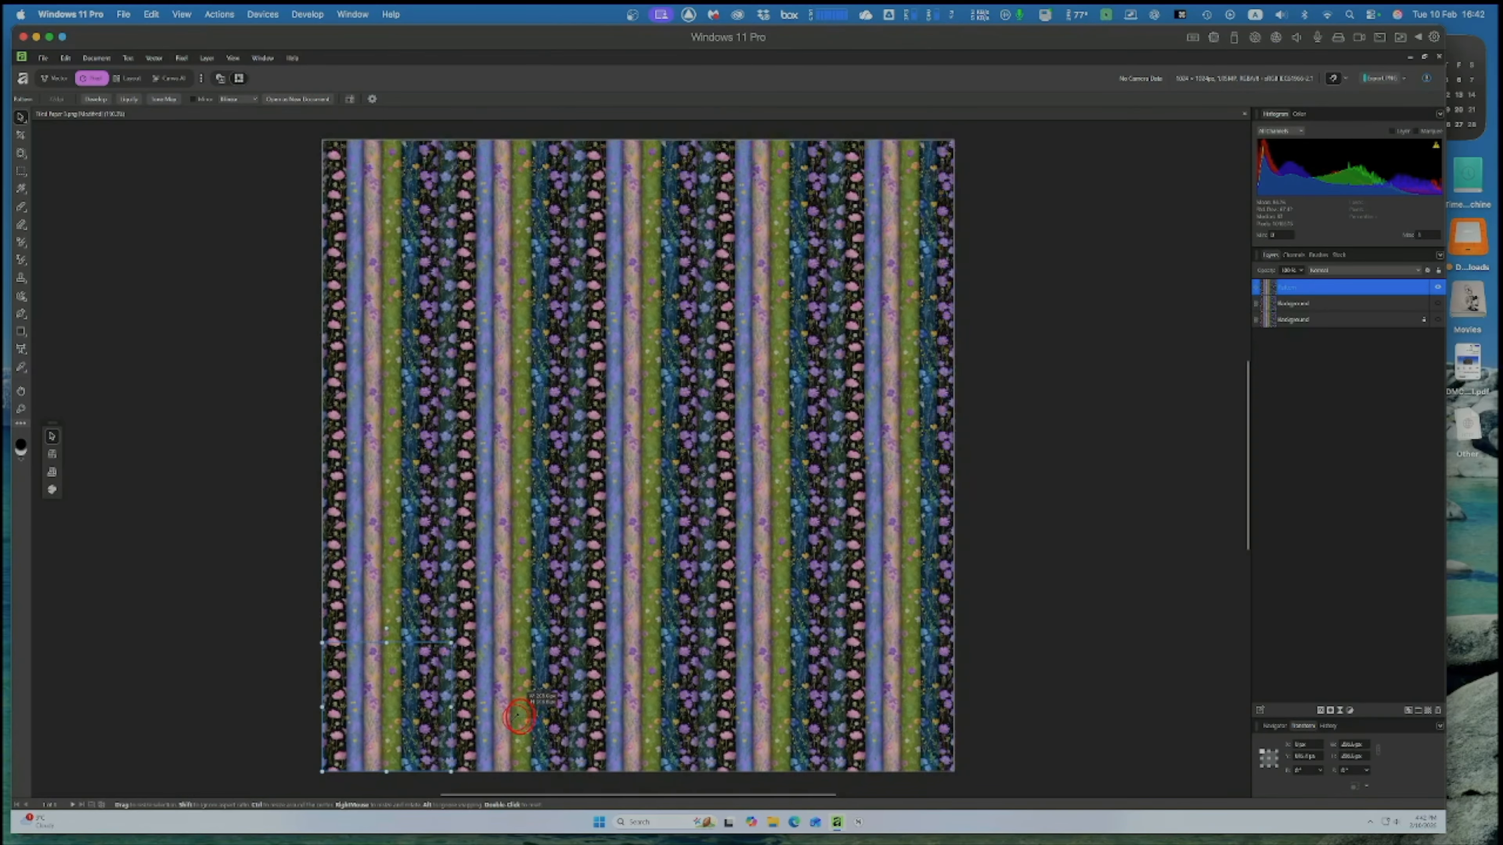
drag(510, 727, 499, 739)
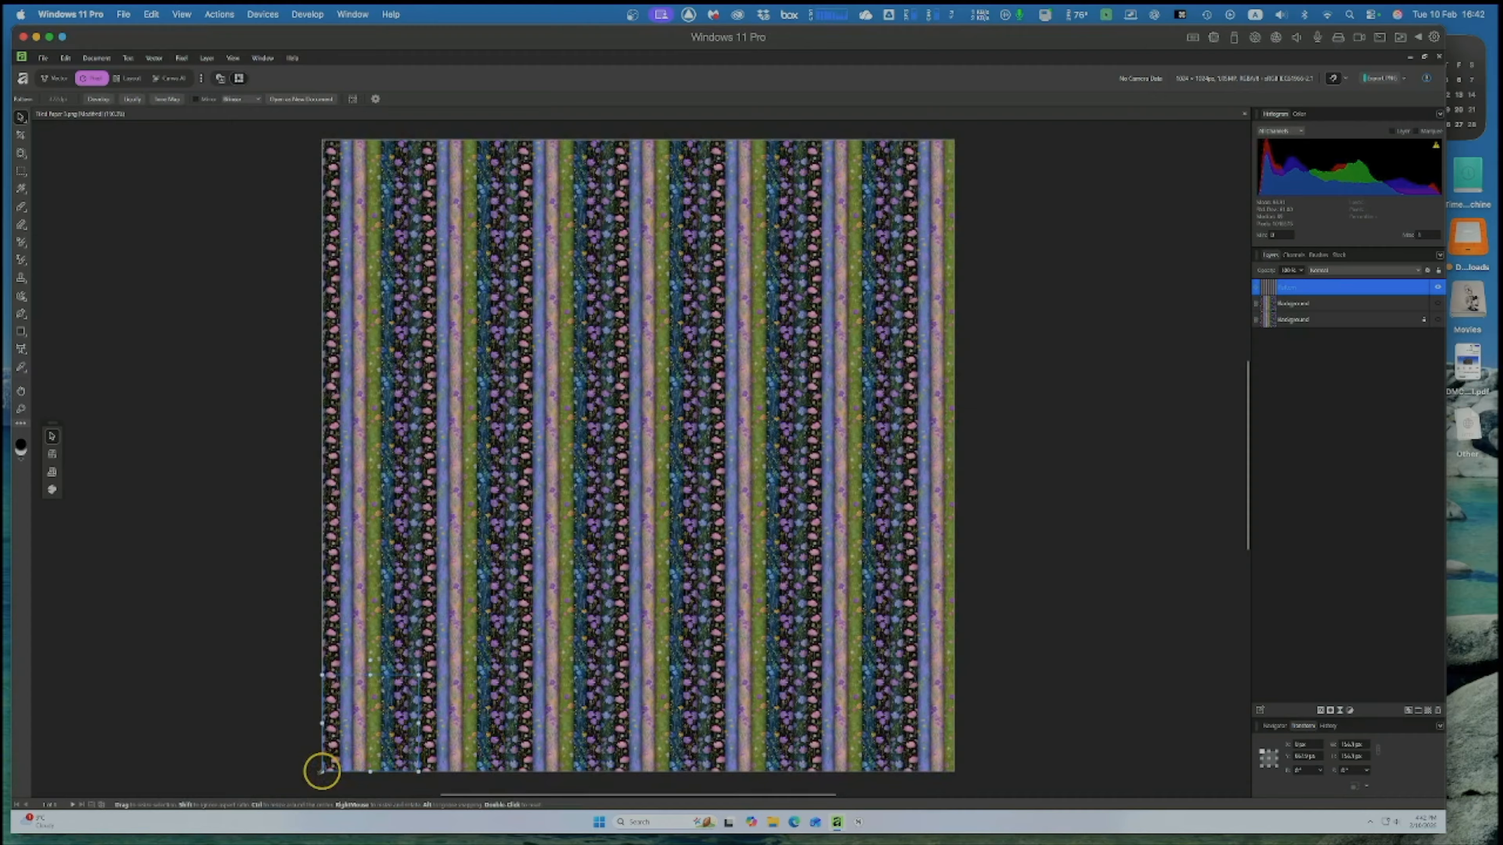
drag(326, 769, 371, 722)
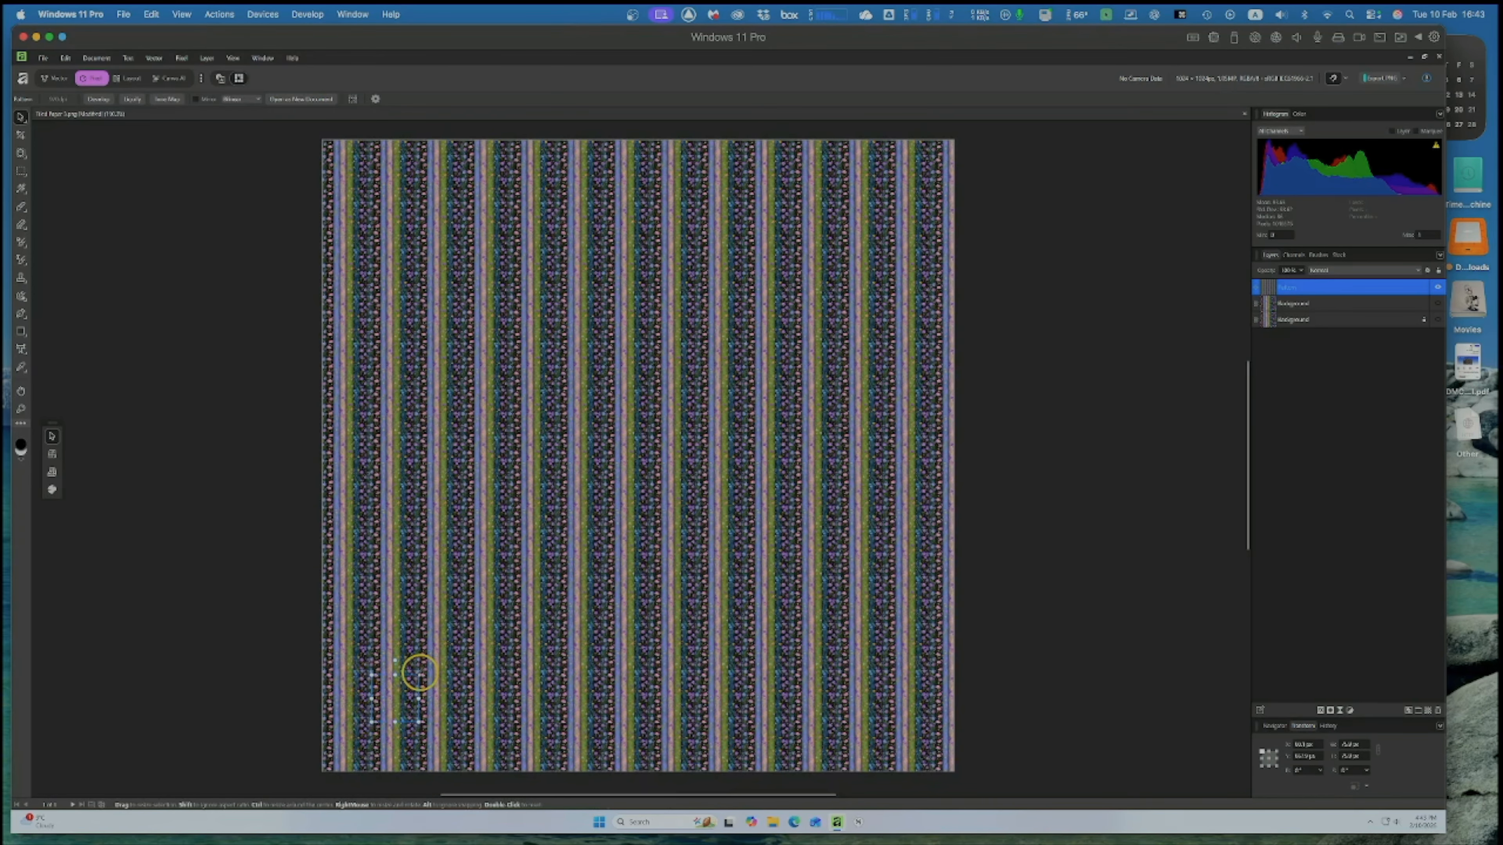
drag(419, 674, 637, 549)
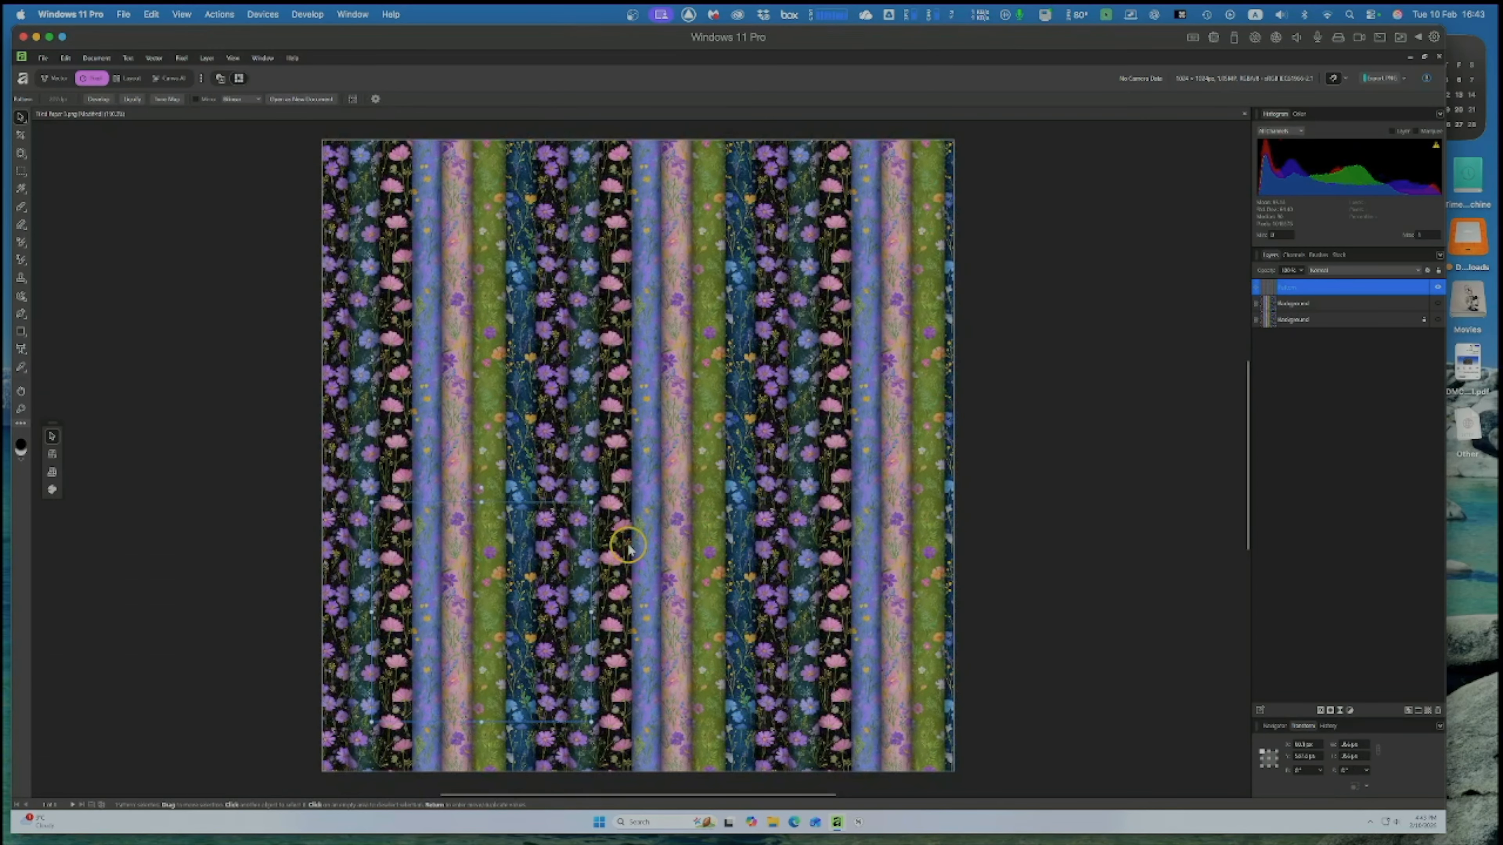